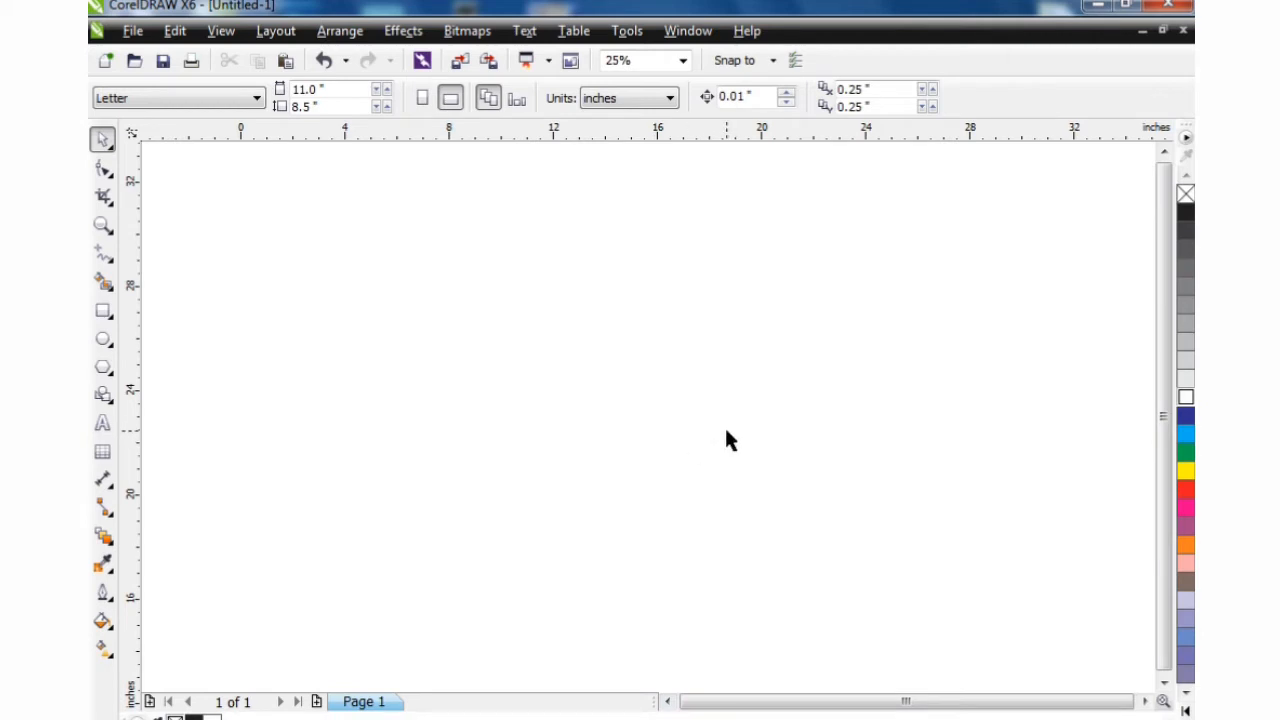
Examine the finished sample banner beside the page, including its header band, gradient background and portrait layout
{"action": "scroll", "coordinate": [669, 446], "scroll_direction": "down", "scroll_amount": 1}
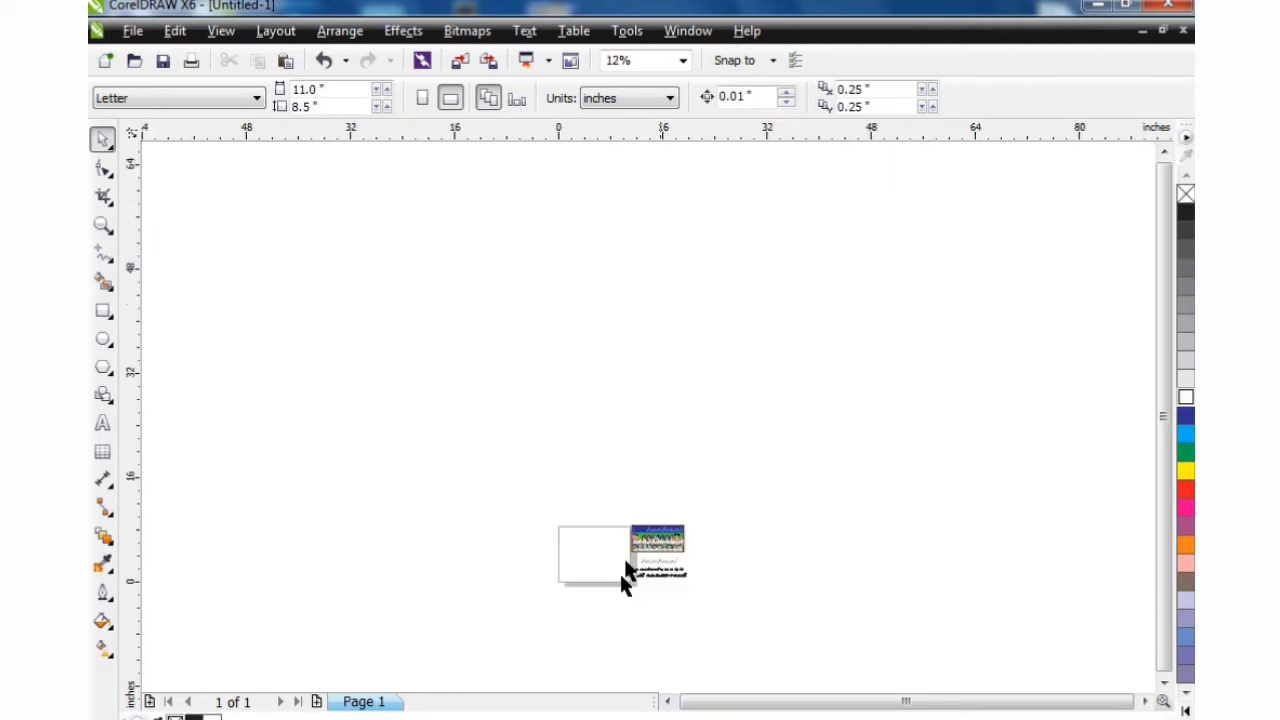
{"action": "scroll", "coordinate": [626, 577], "scroll_direction": "down", "scroll_amount": 1}
{"action": "scroll", "coordinate": [654, 548], "scroll_direction": "up", "scroll_amount": 1}
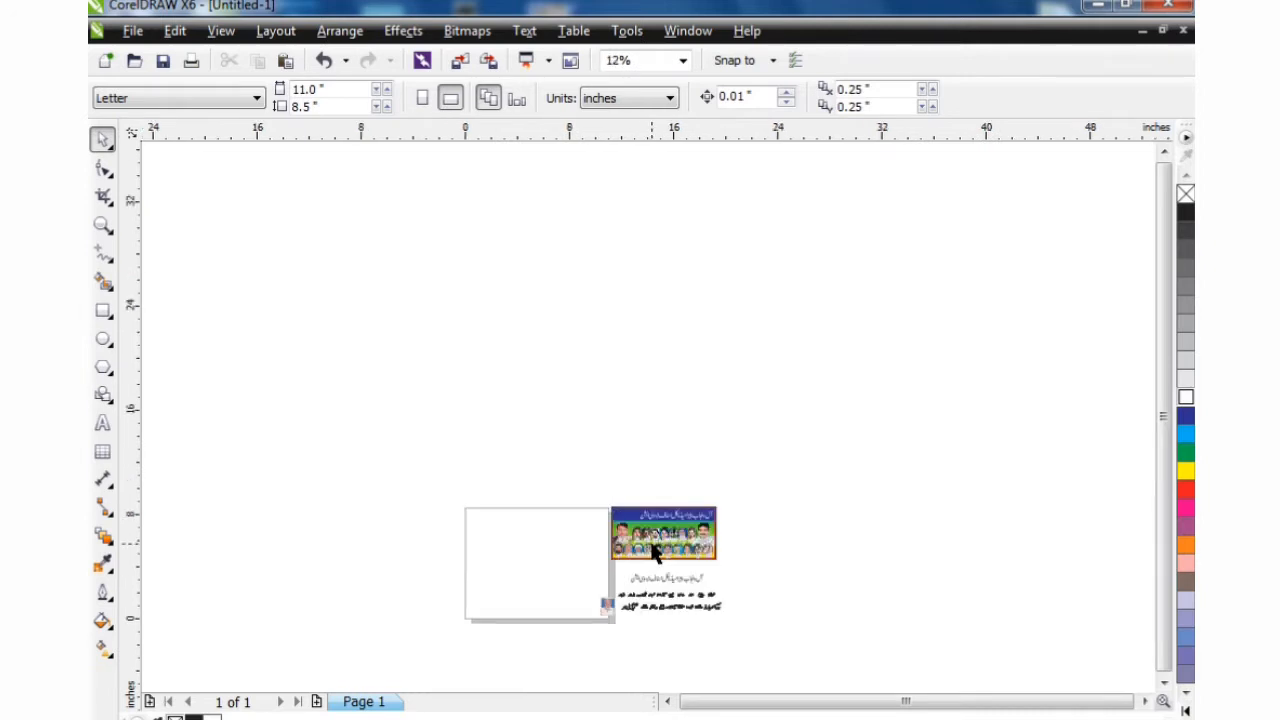
{"action": "scroll", "coordinate": [655, 553], "scroll_direction": "up", "scroll_amount": 1}
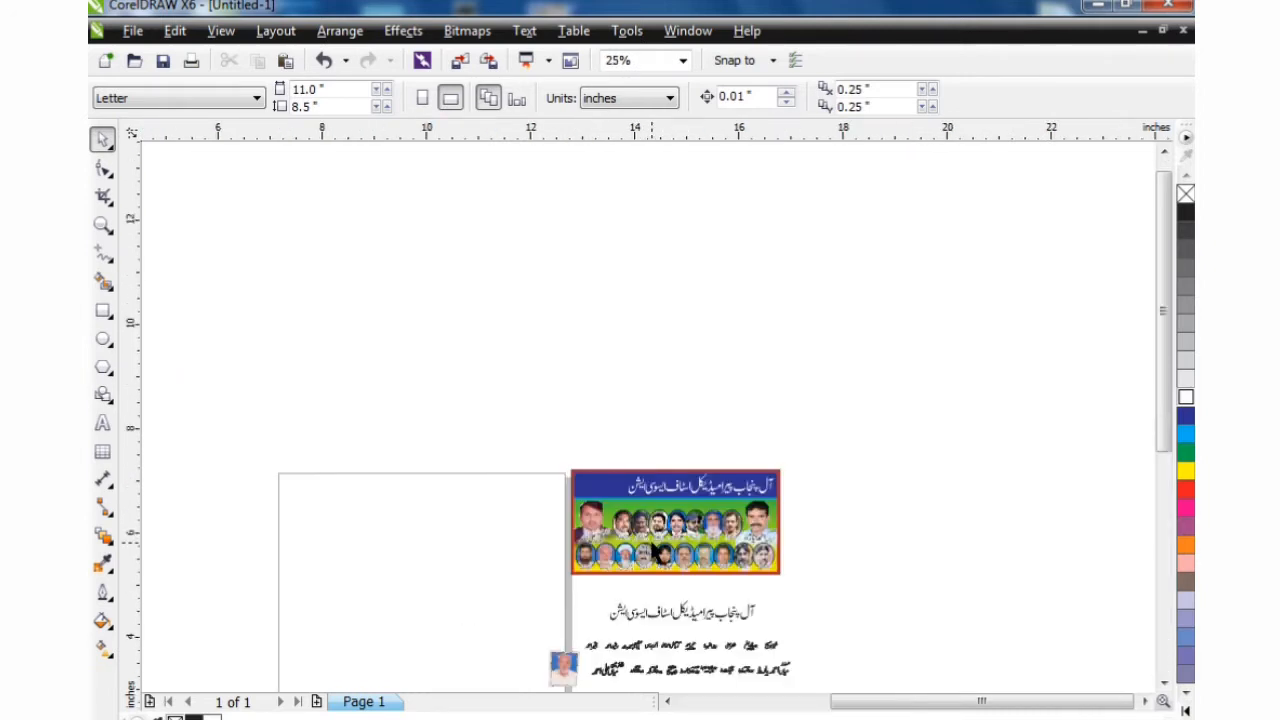
{"action": "scroll", "coordinate": [655, 552], "scroll_direction": "up", "scroll_amount": 1}
{"action": "scroll", "coordinate": [655, 550], "scroll_direction": "up", "scroll_amount": 1}
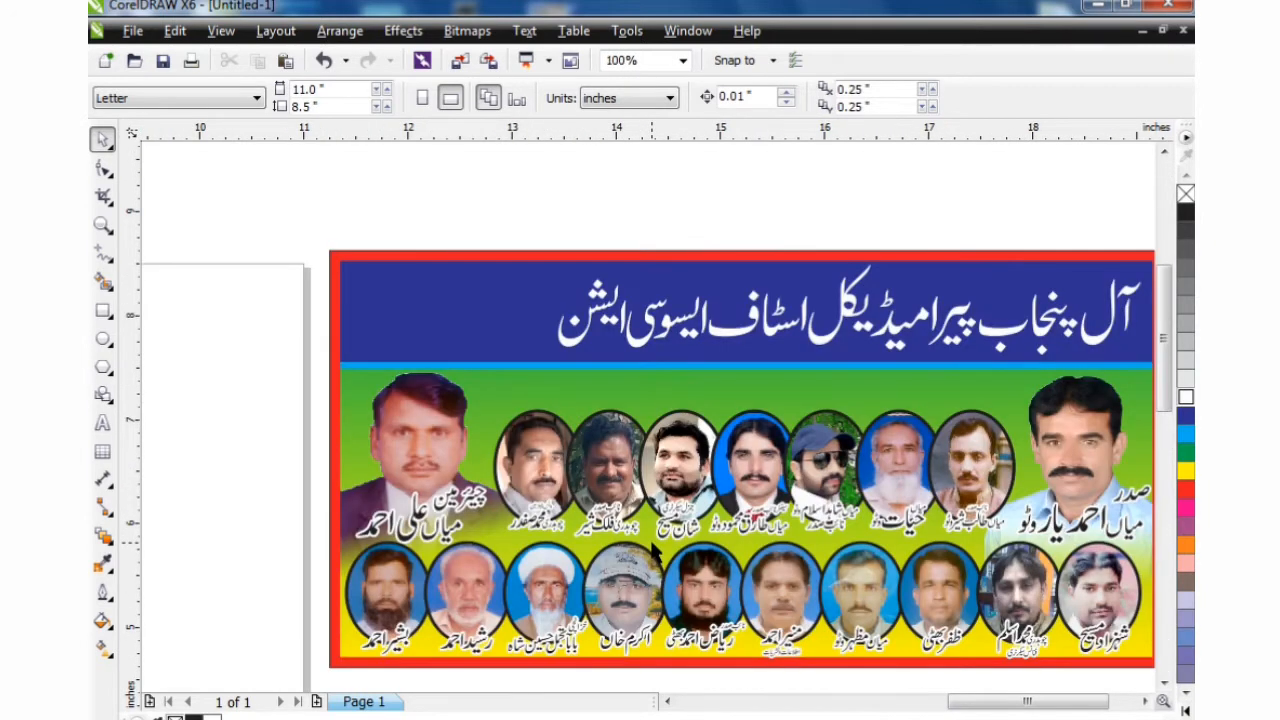
{"action": "left_click", "coordinate": [1144, 701]}
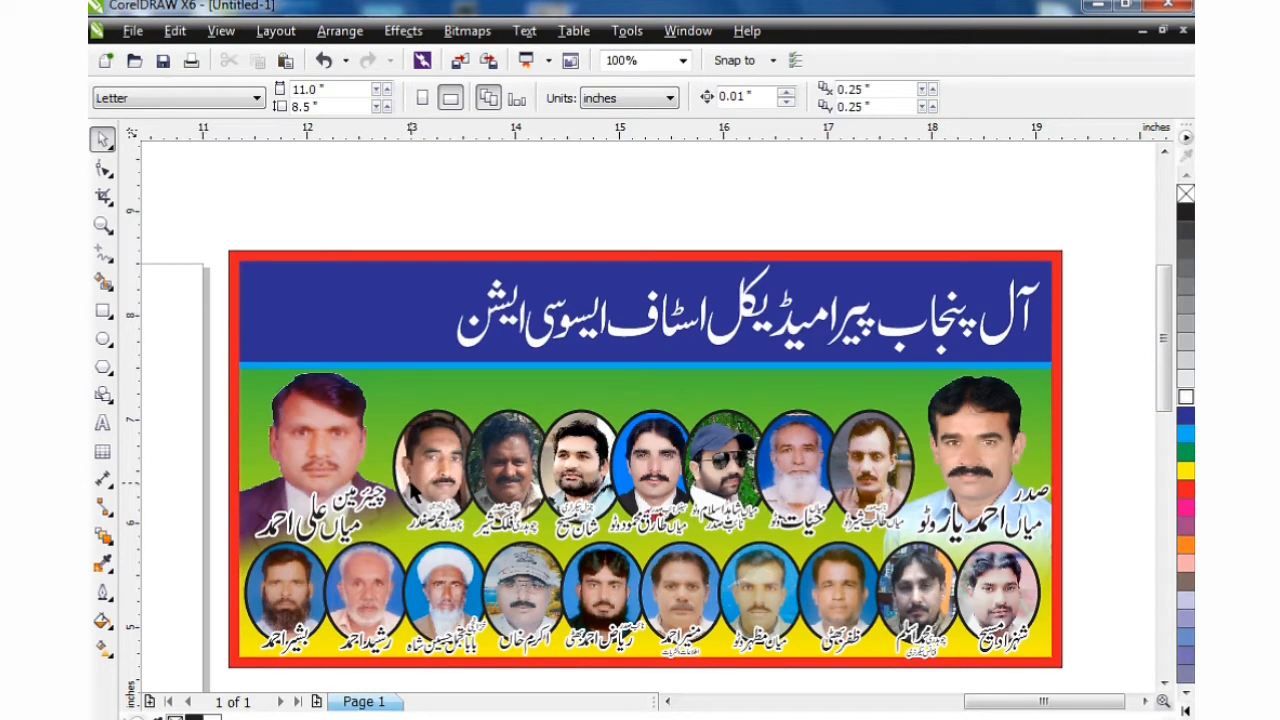
{"action": "scroll", "coordinate": [414, 492], "scroll_direction": "down", "scroll_amount": 2}
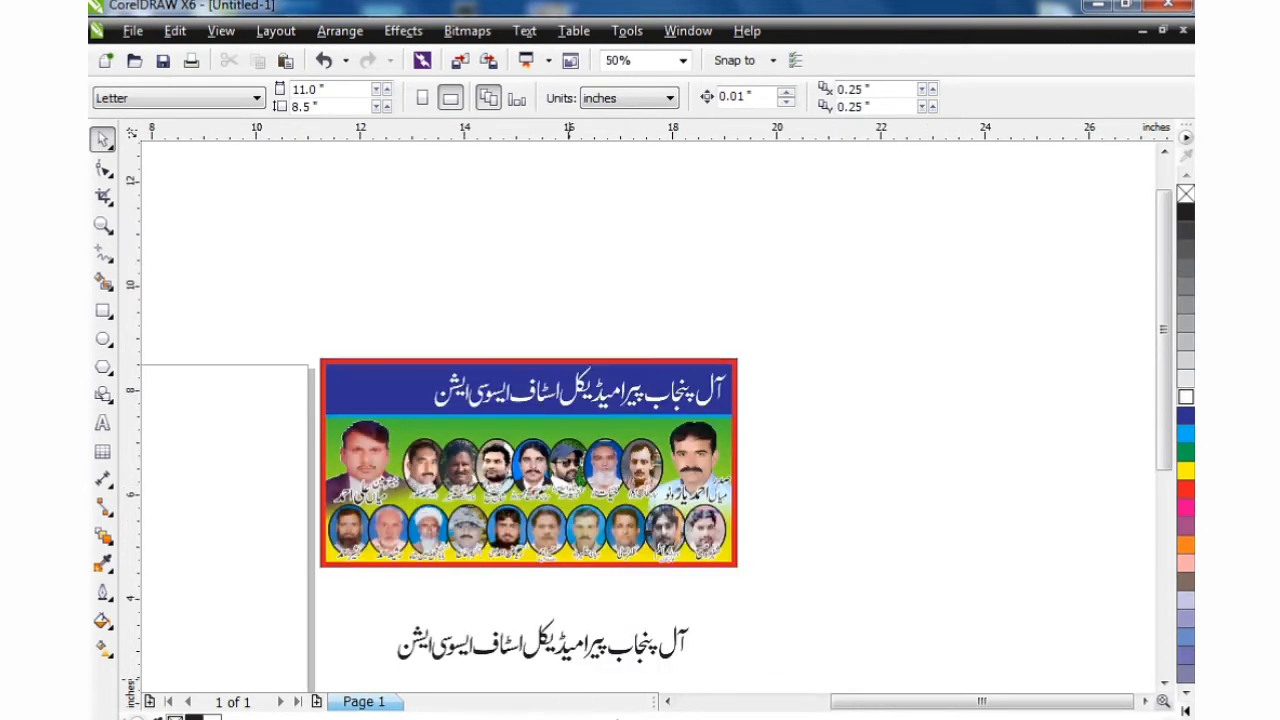
Draw a rectangle about 9.33 by 4 inches across the upper part of the blank page
{"action": "left_click", "coordinate": [669, 702]}
{"action": "left_click", "coordinate": [669, 702]}
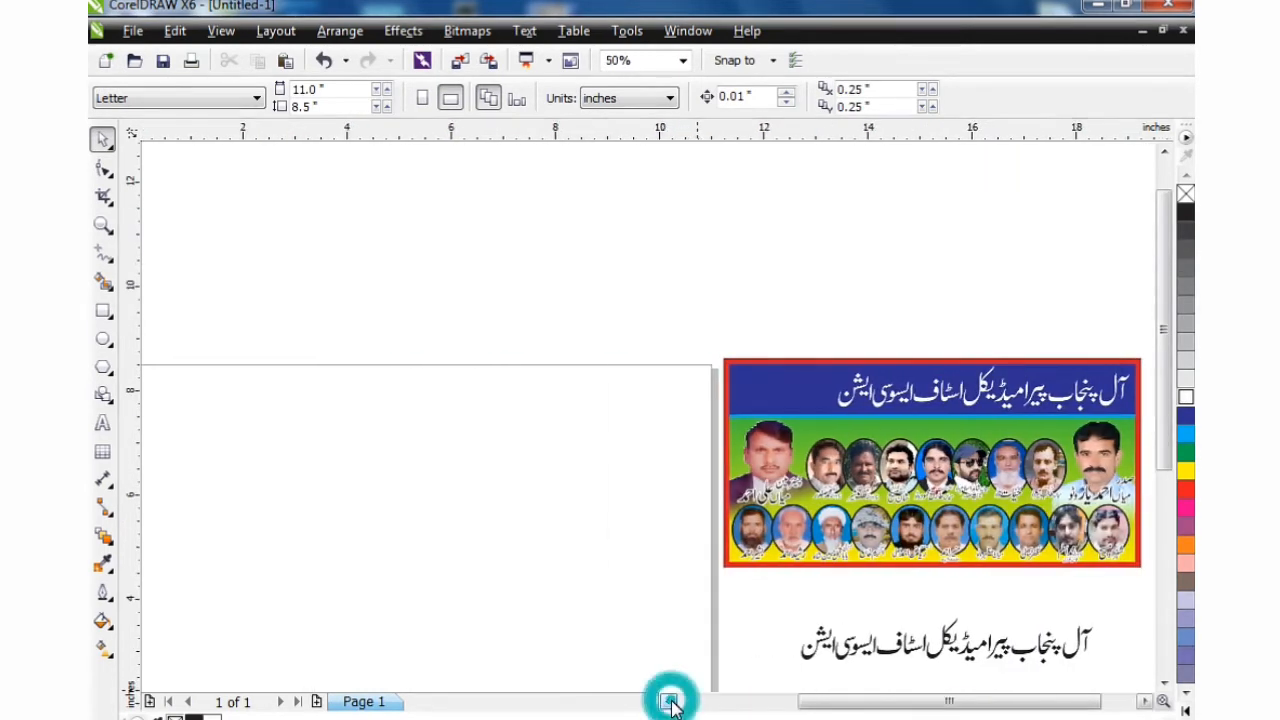
{"action": "left_click", "coordinate": [669, 702]}
{"action": "left_click", "coordinate": [669, 702]}
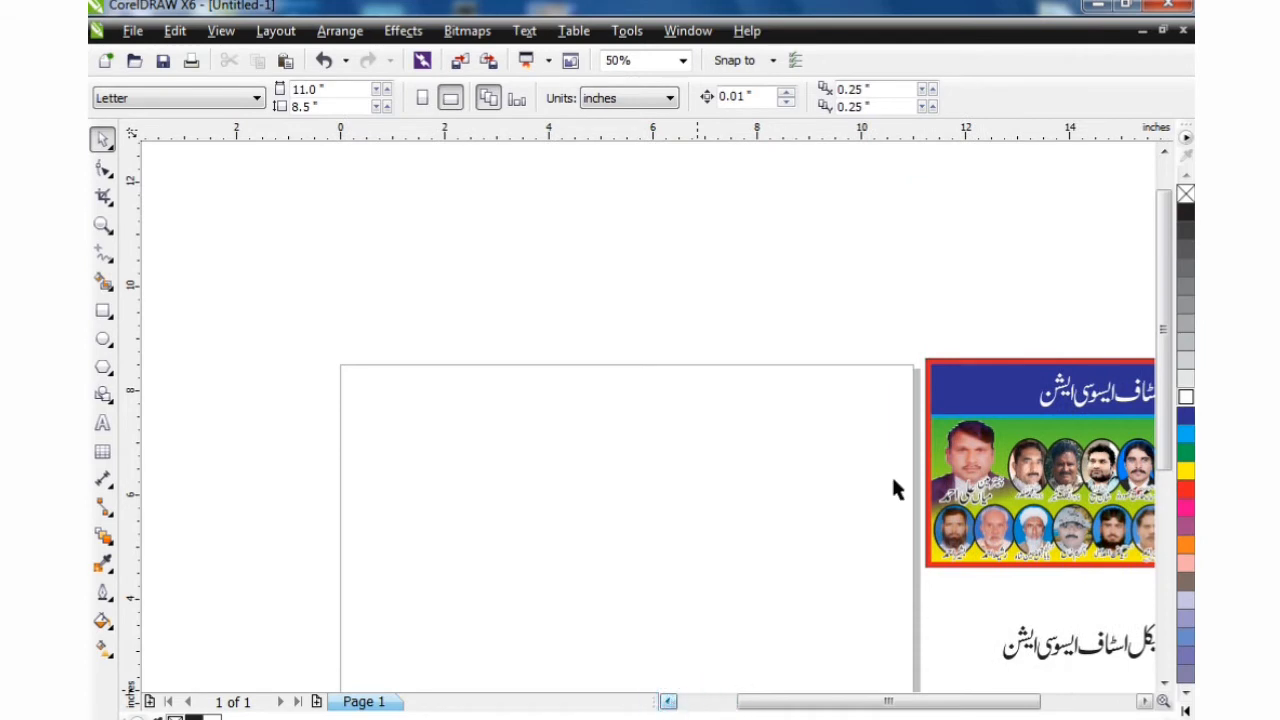
{"action": "left_click", "coordinate": [106, 316]}
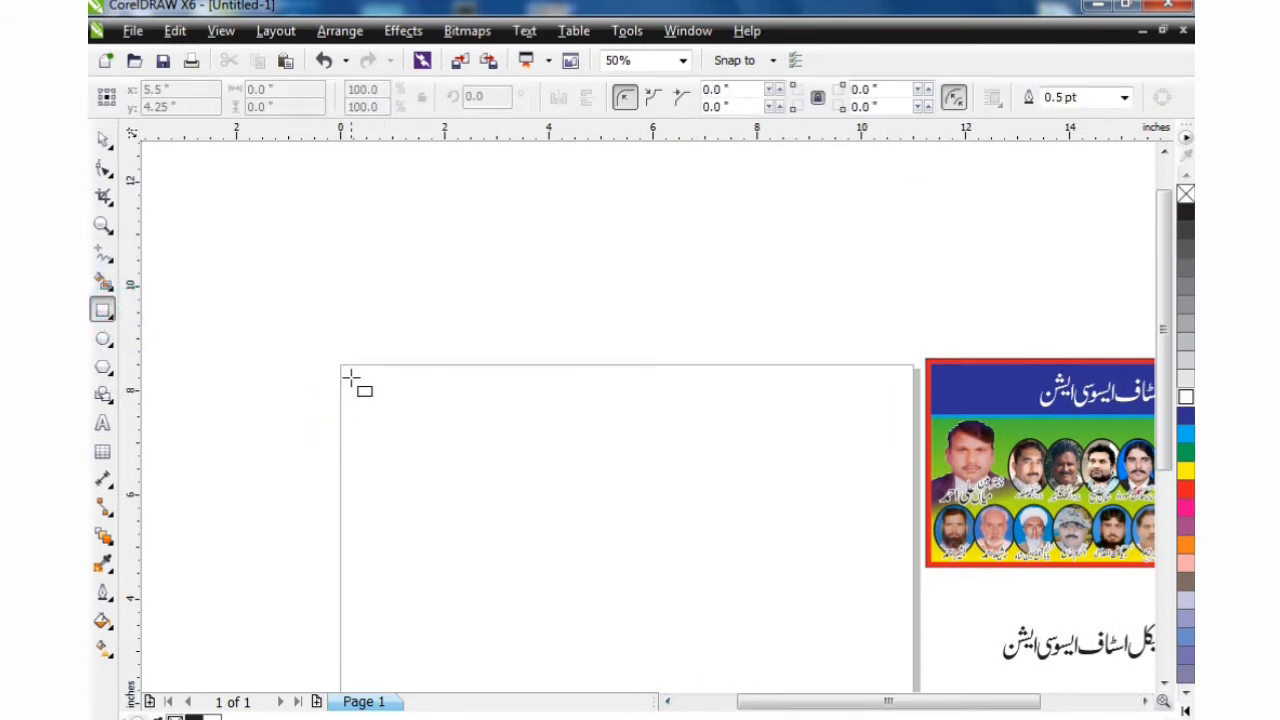
{"action": "left_click_drag", "start_coordinate": [351, 379], "coordinate": [843, 591]}
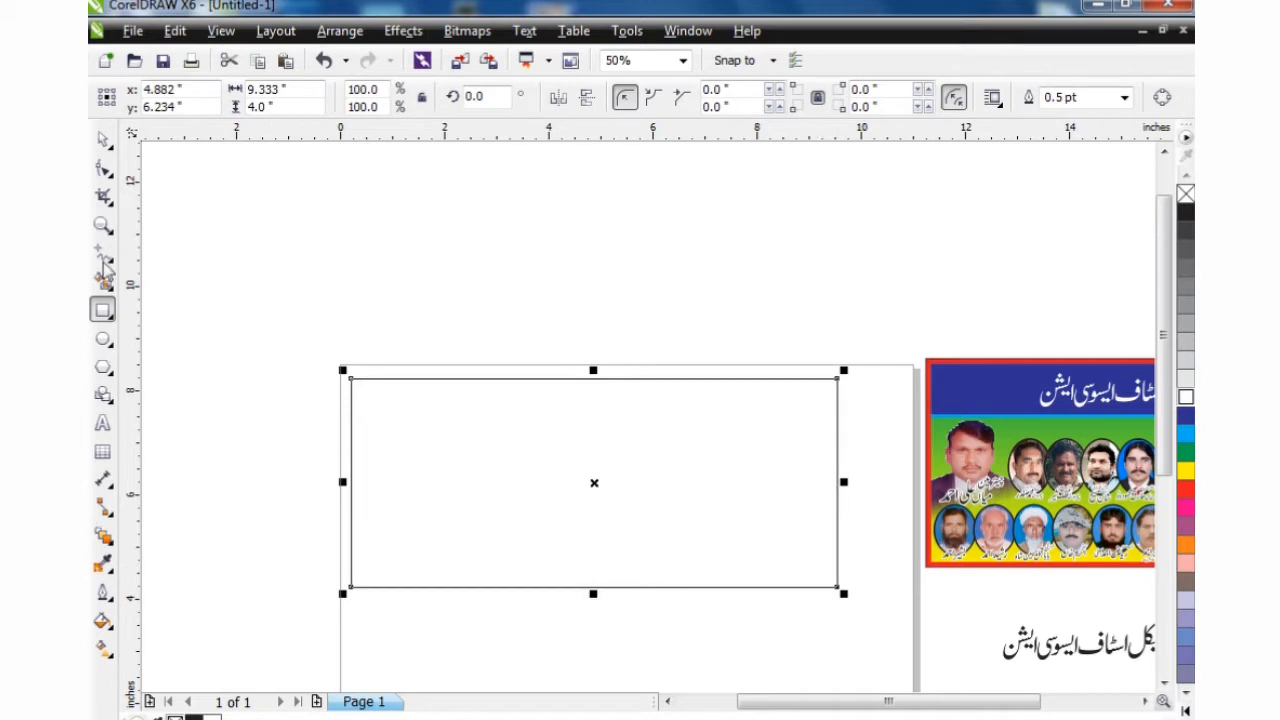
Create two shortened copies of the rectangle along its upper edge, about 1.04 and 0.81 inches high, keeping the original
{"action": "left_click", "coordinate": [105, 139]}
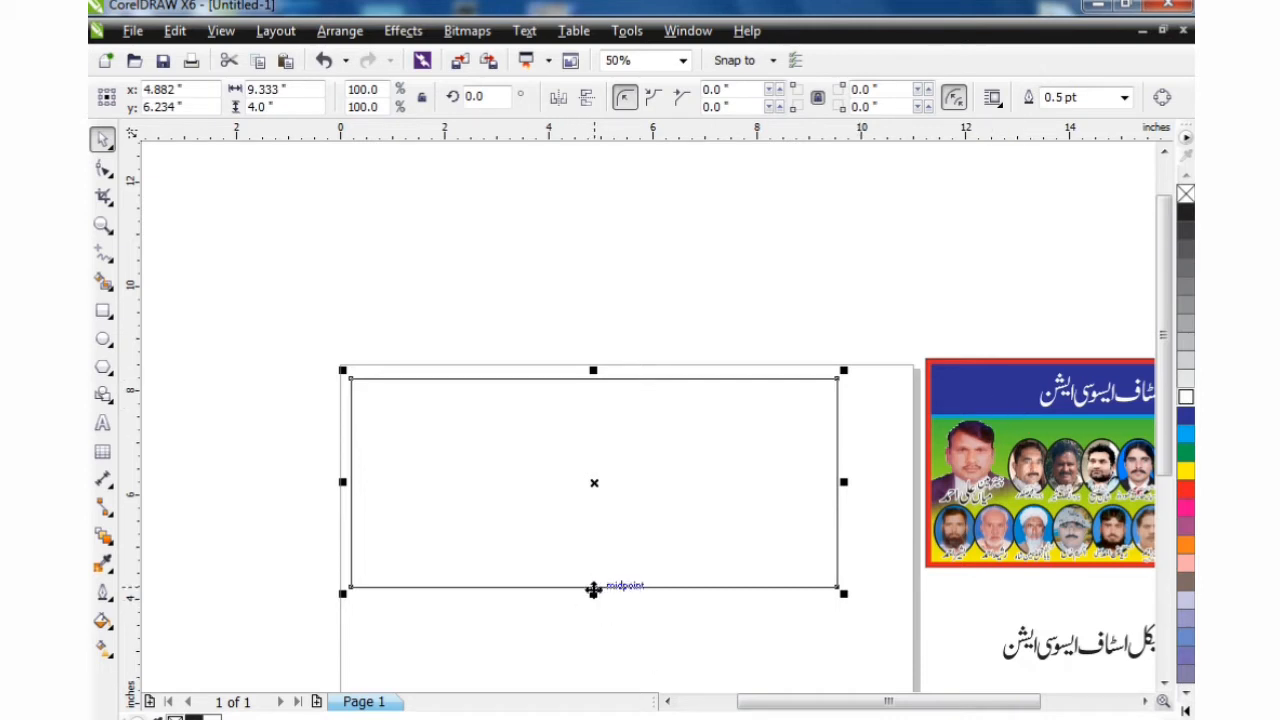
{"action": "left_click_drag", "start_coordinate": [593, 590], "coordinate": [594, 428]}
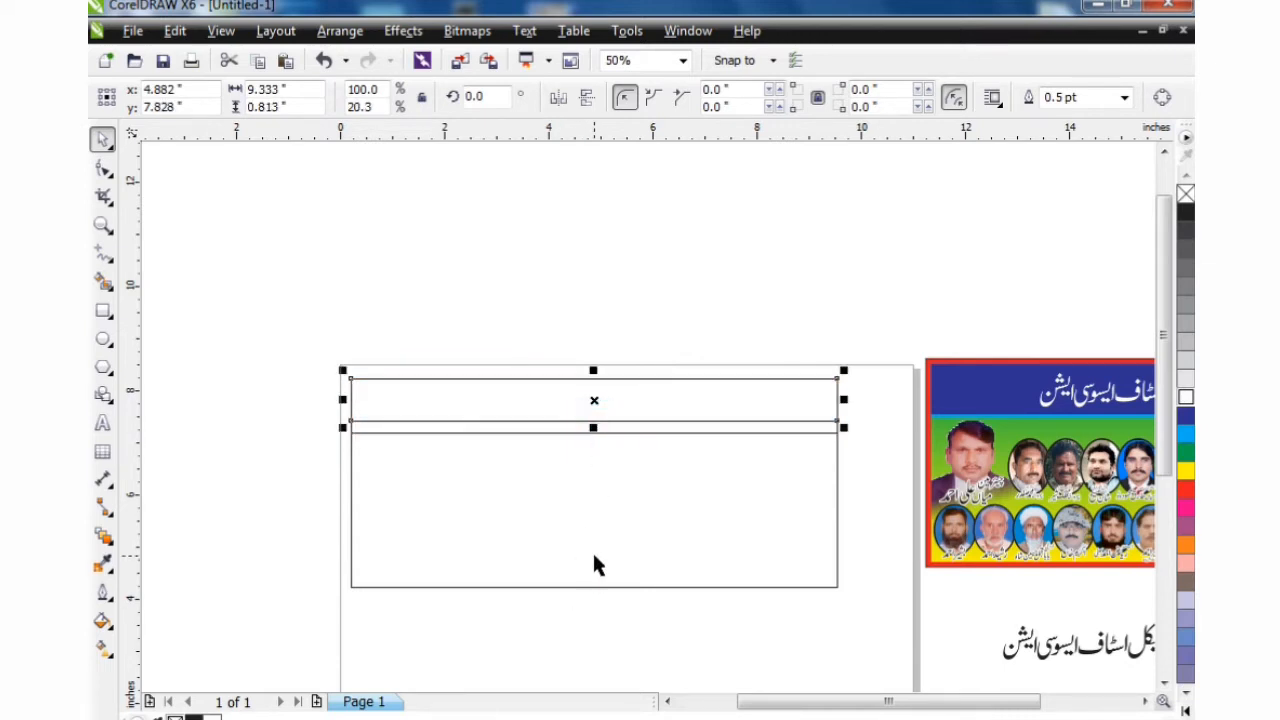
{"action": "key", "text": "Tab"}
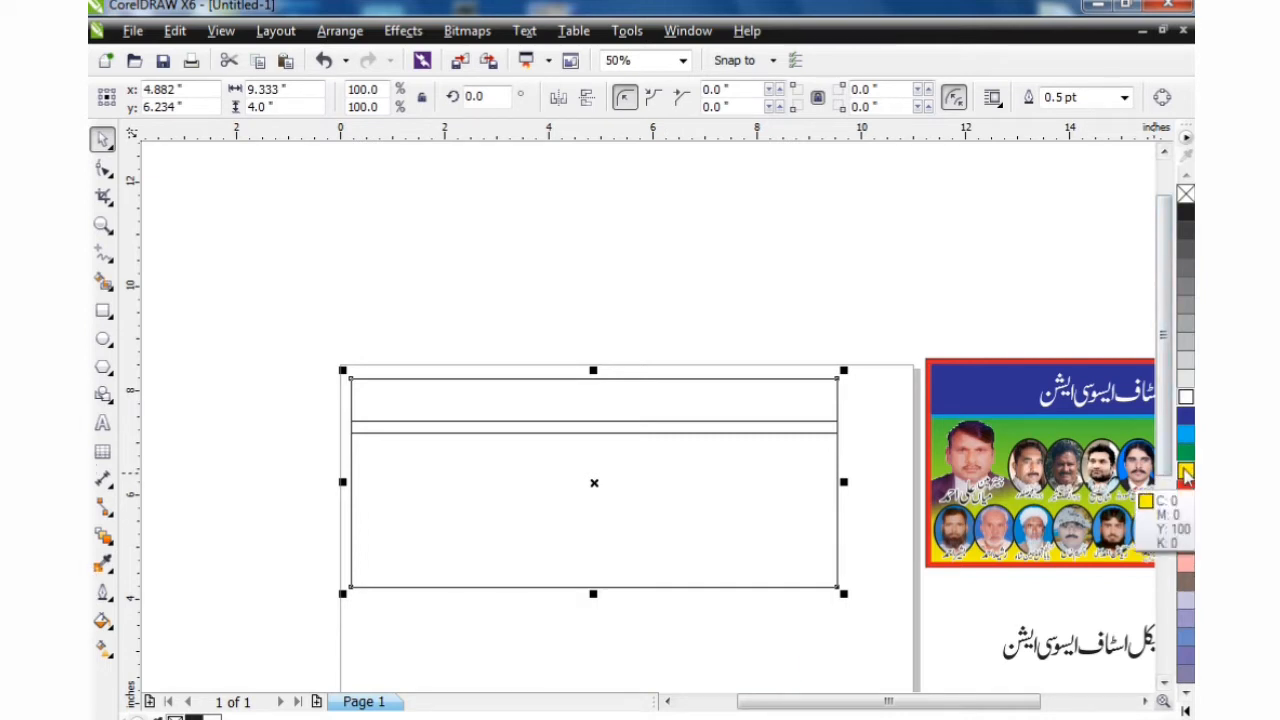
Fill the 0.81-inch header band with dark blue and the slightly taller band behind it with light blue
{"action": "left_click", "coordinate": [759, 401]}
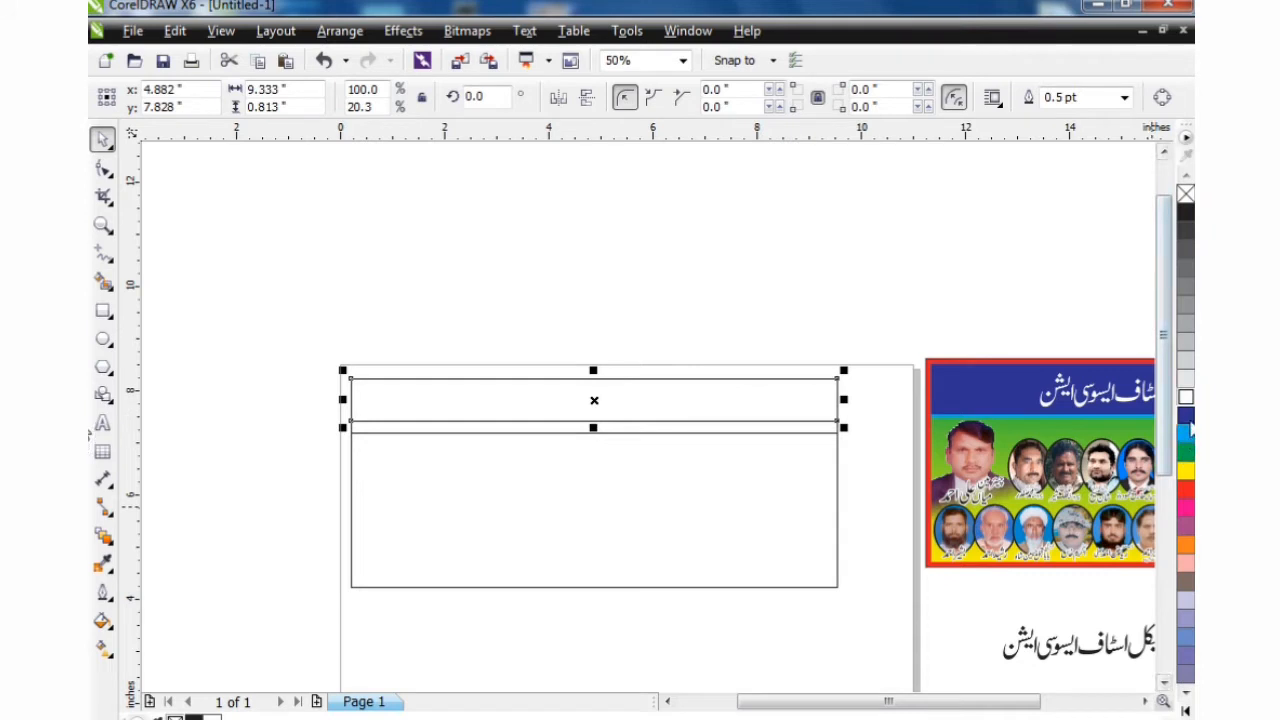
{"action": "left_click", "coordinate": [1185, 416]}
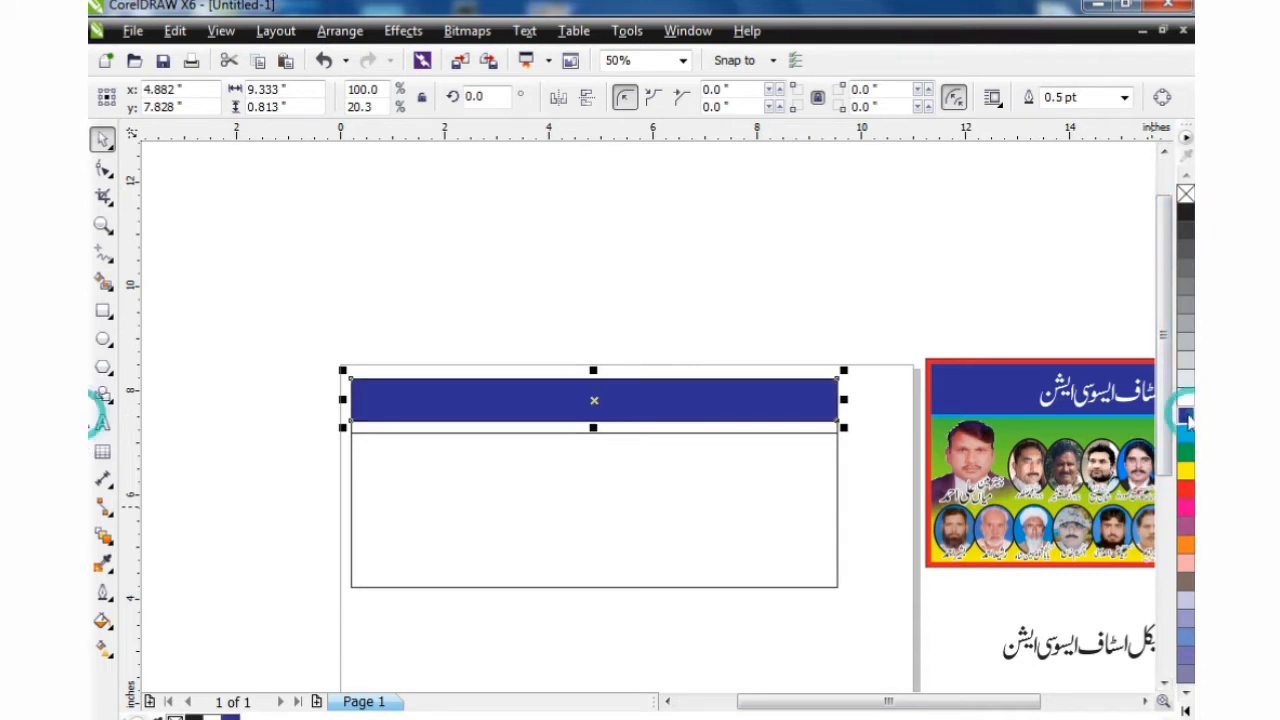
{"action": "left_click", "coordinate": [892, 632]}
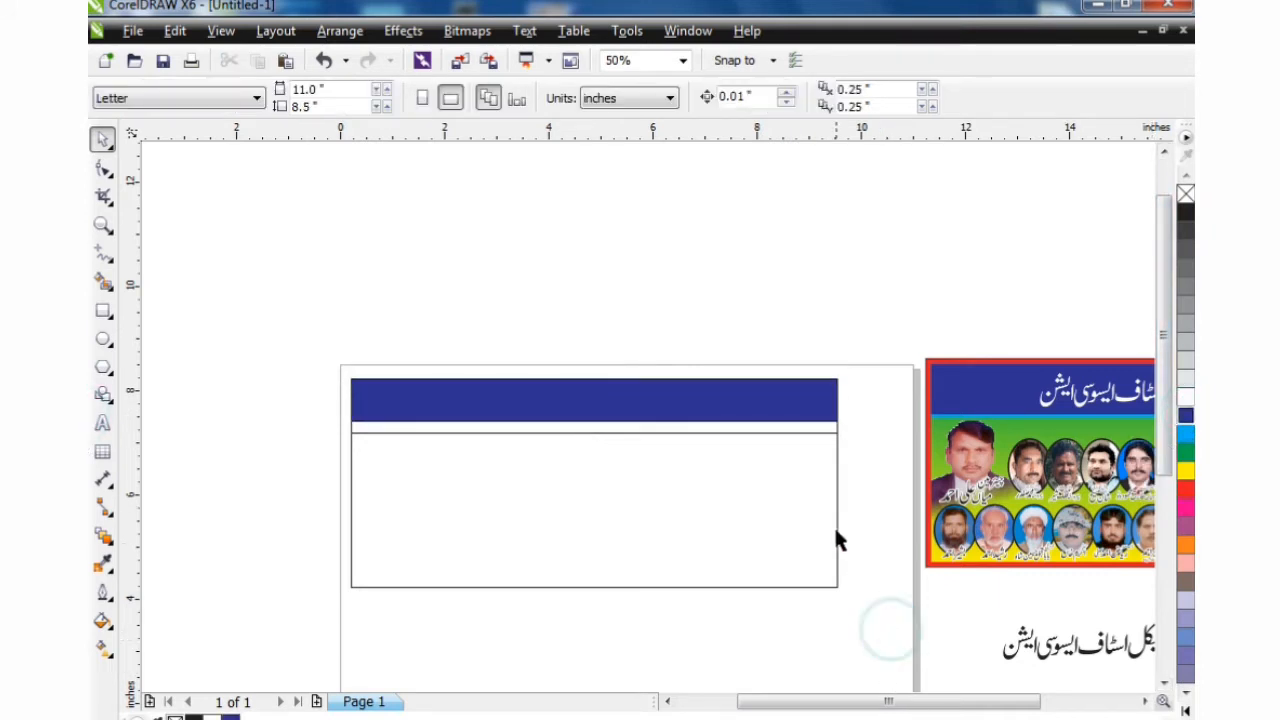
{"action": "left_click", "coordinate": [772, 431]}
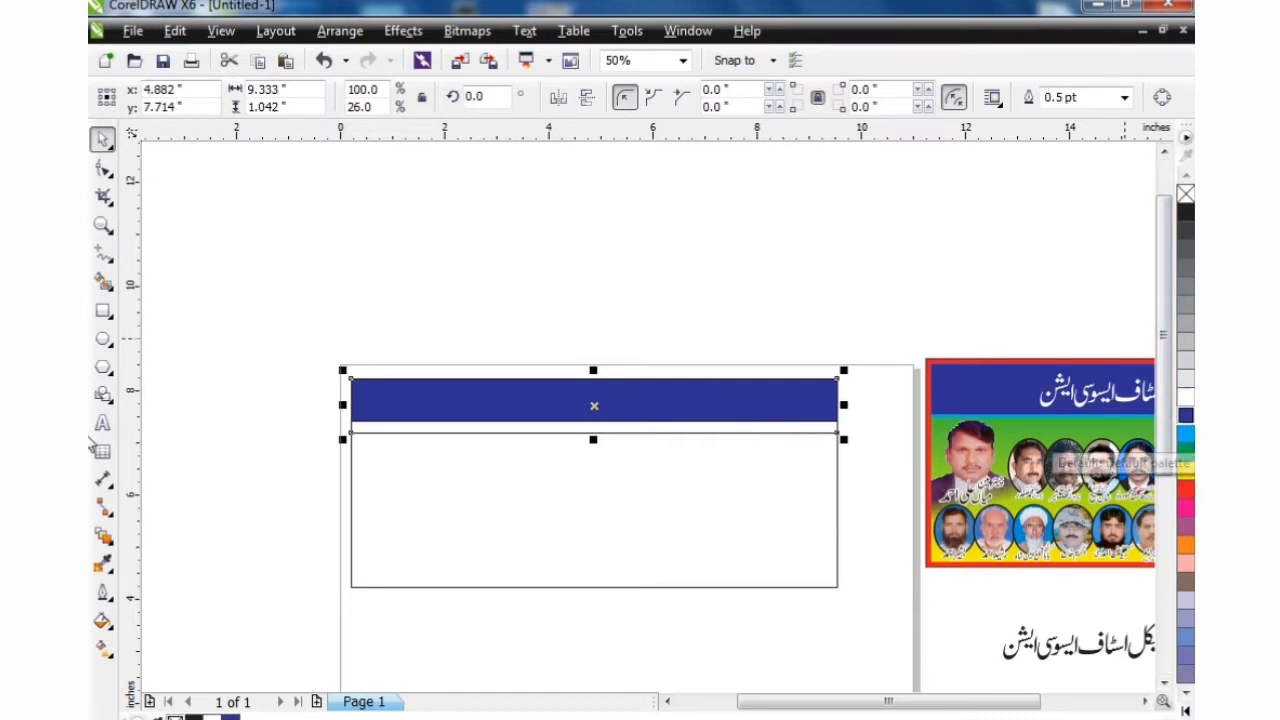
{"action": "left_click", "coordinate": [1185, 433]}
{"action": "left_click", "coordinate": [650, 228]}
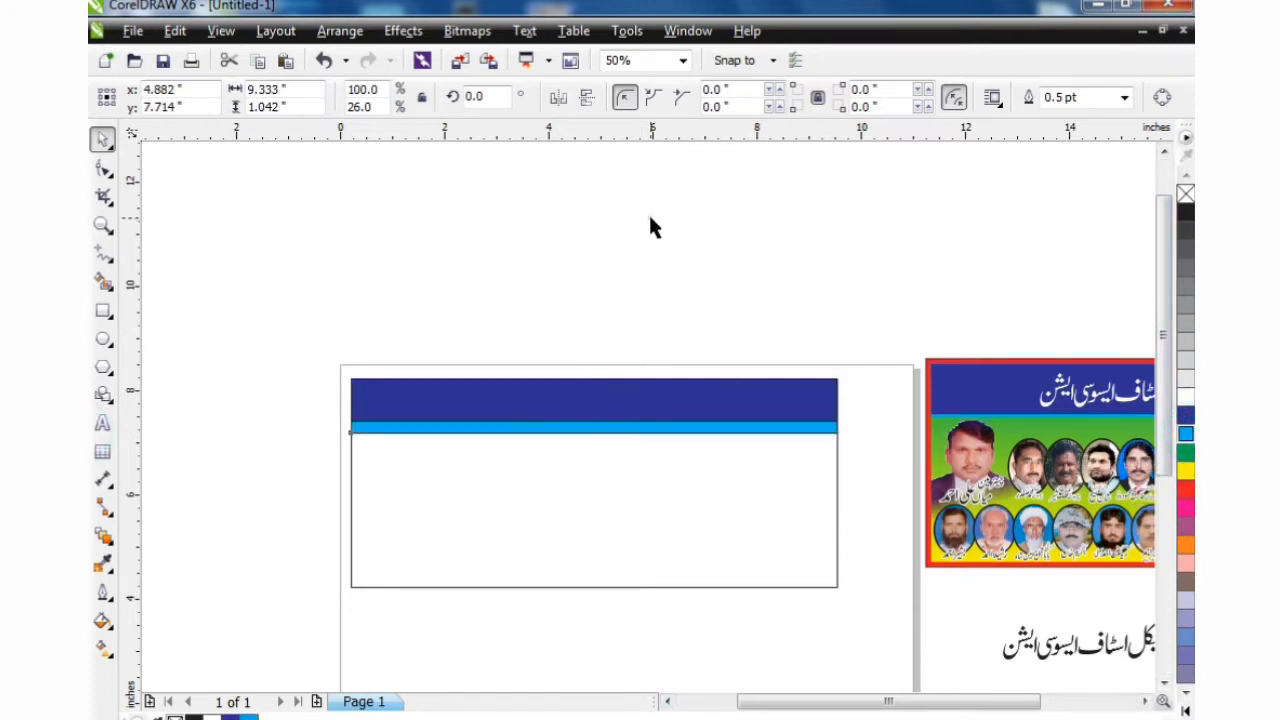
Stretch the dark blue header band downward to about 0.96 inches high, leaving only a thin light blue stripe below it
{"action": "scroll", "coordinate": [561, 426], "scroll_direction": "up", "scroll_amount": 1}
{"action": "scroll", "coordinate": [561, 426], "scroll_direction": "up", "scroll_amount": 2}
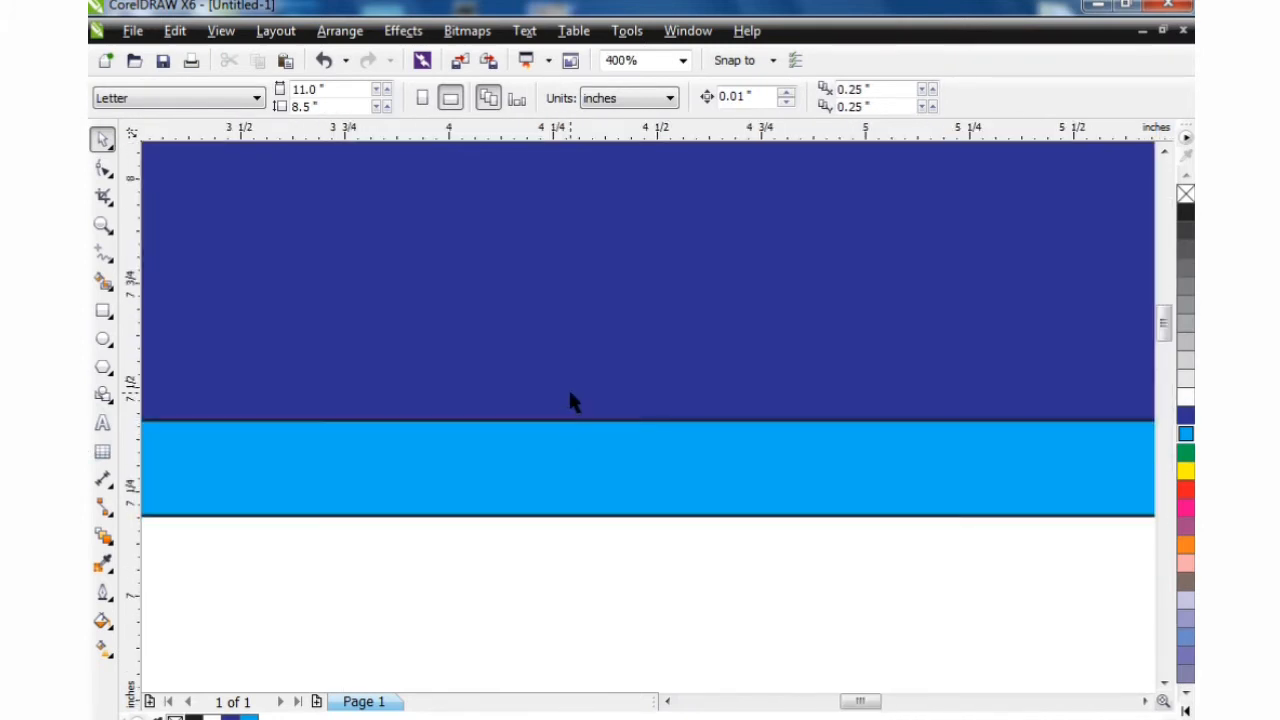
{"action": "left_click", "coordinate": [567, 392]}
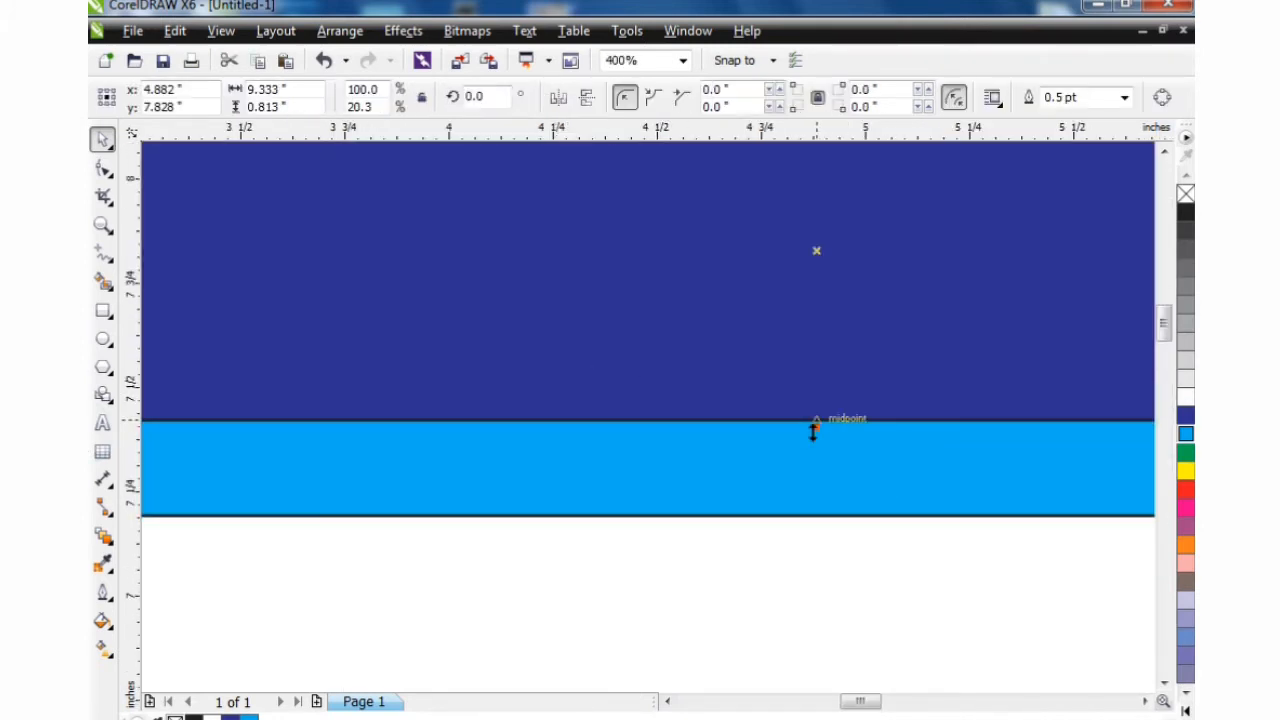
{"action": "left_click_drag", "start_coordinate": [817, 428], "coordinate": [797, 483]}
{"action": "scroll", "coordinate": [798, 490], "scroll_direction": "down", "scroll_amount": 2}
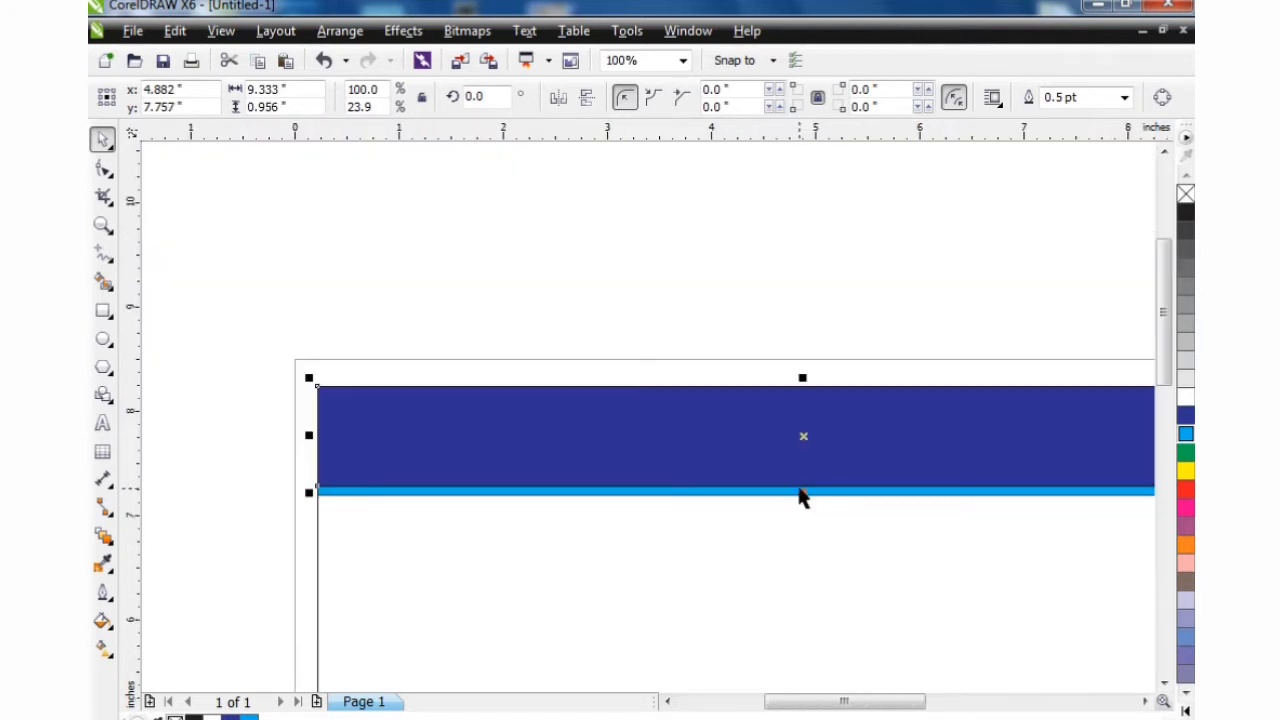
{"action": "scroll", "coordinate": [801, 497], "scroll_direction": "down", "scroll_amount": 1}
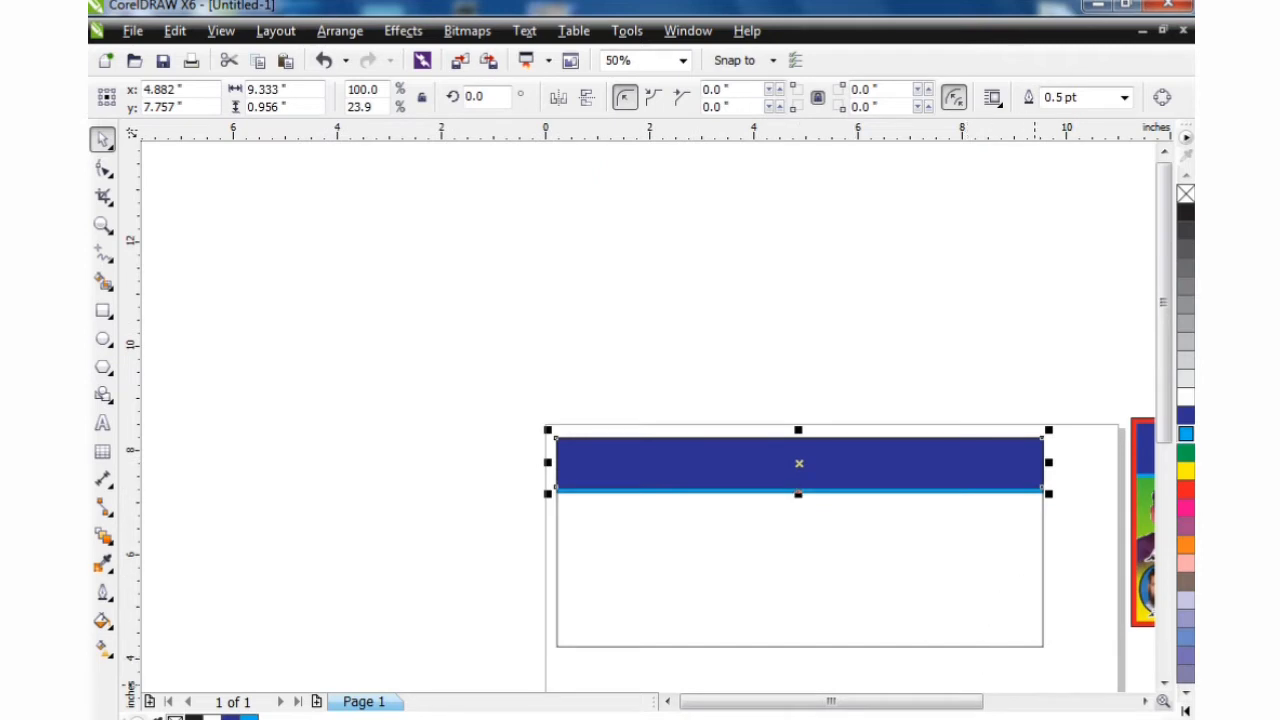
{"action": "left_click", "coordinate": [1145, 701]}
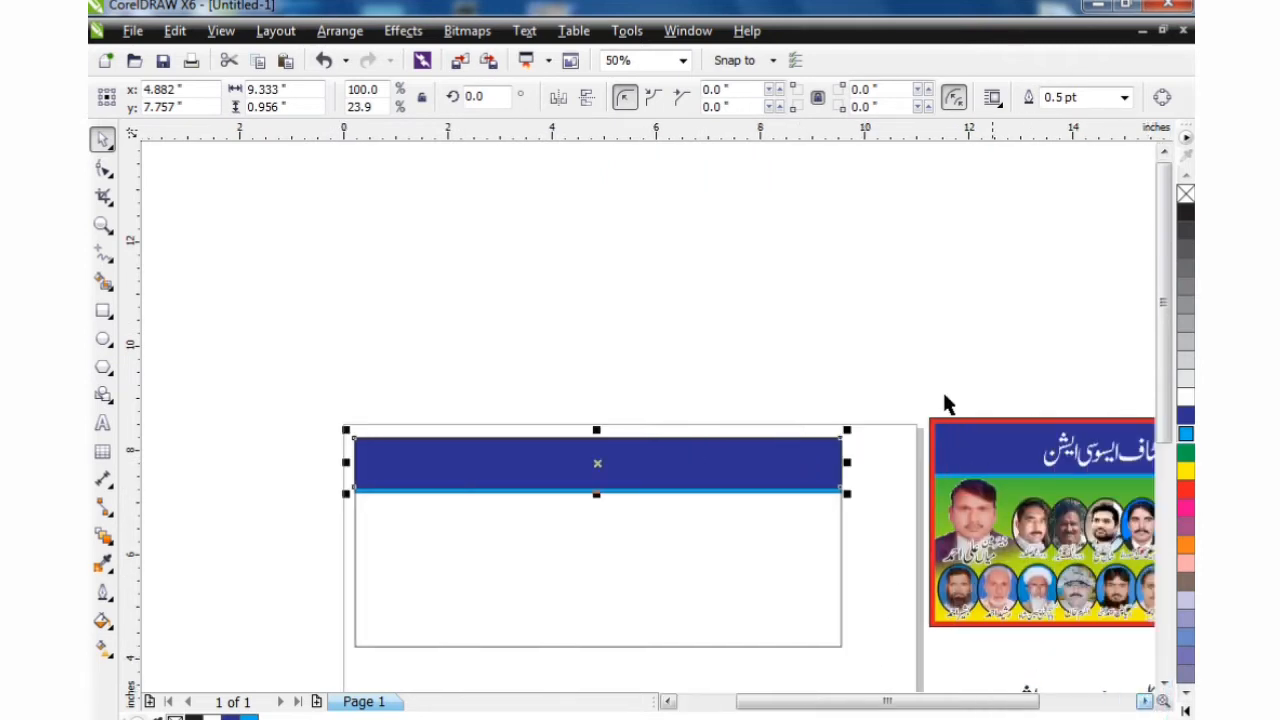
{"action": "left_click", "coordinate": [897, 343]}
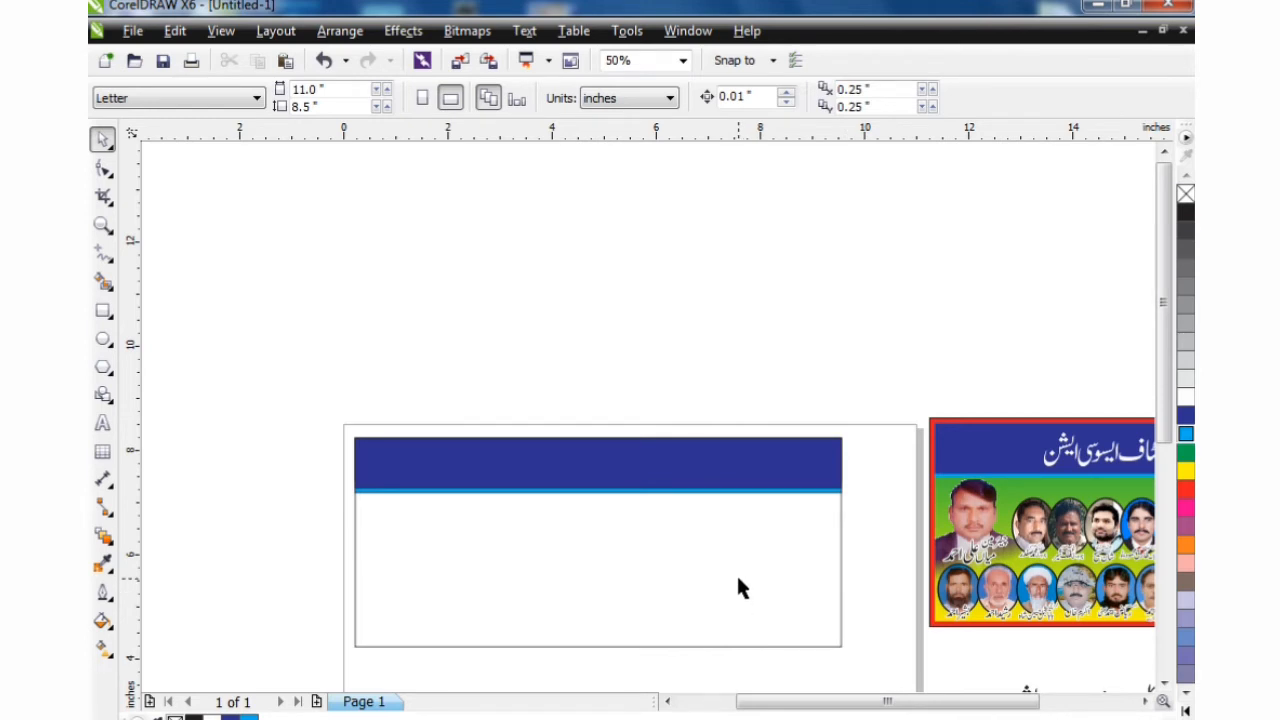
Shorten the large unfilled rectangle from above to about 2.96 inches high, so it starts at the light blue stripe's lower edge
{"action": "left_click", "coordinate": [678, 598]}
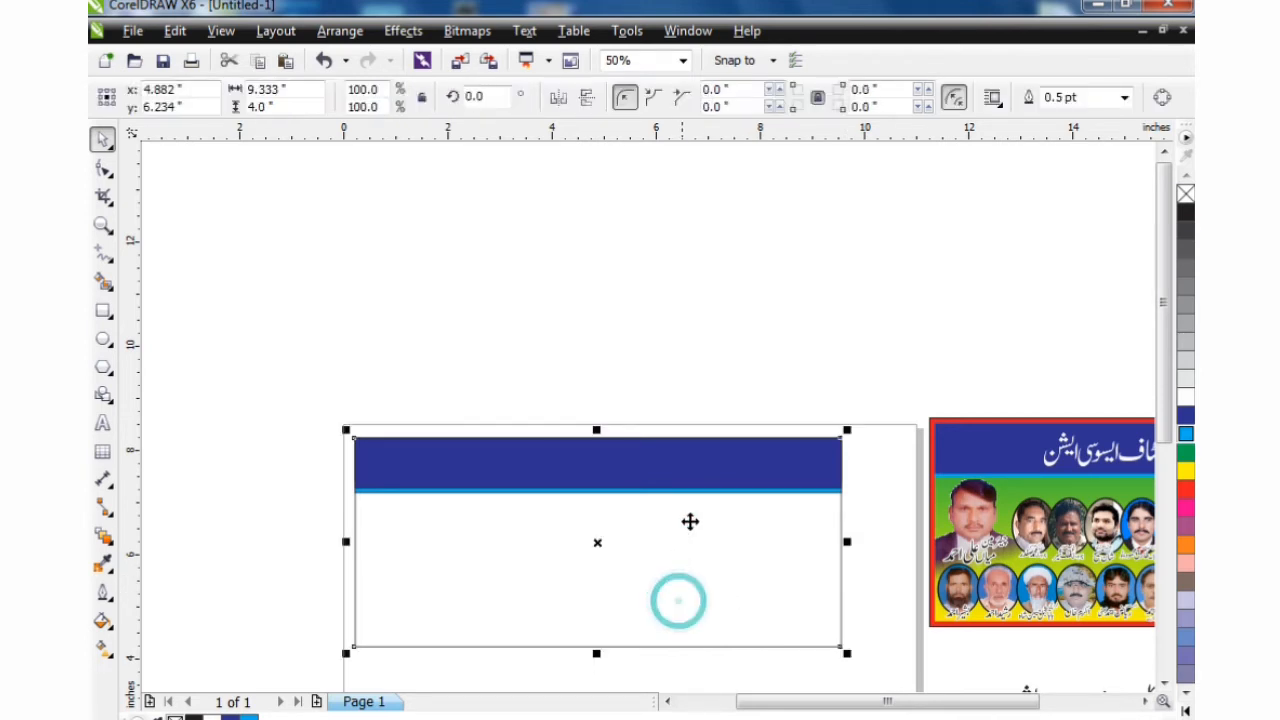
{"action": "left_click", "coordinate": [728, 410]}
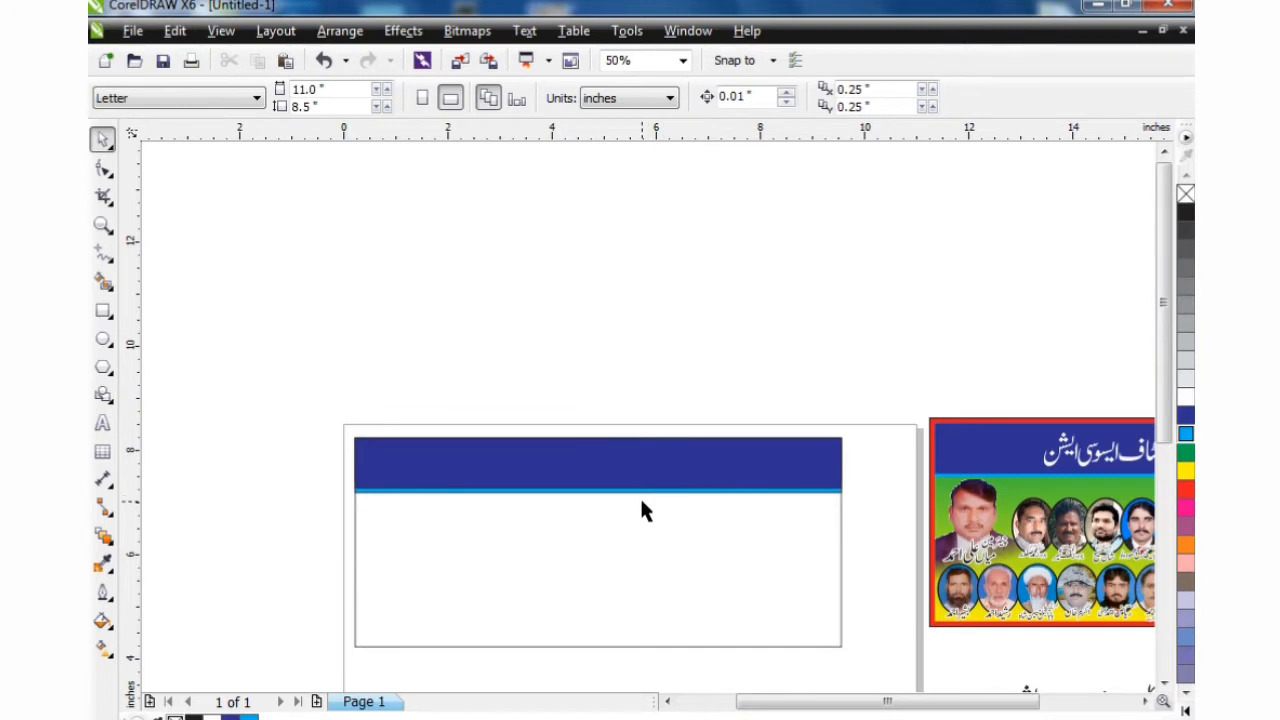
{"action": "left_click", "coordinate": [641, 524]}
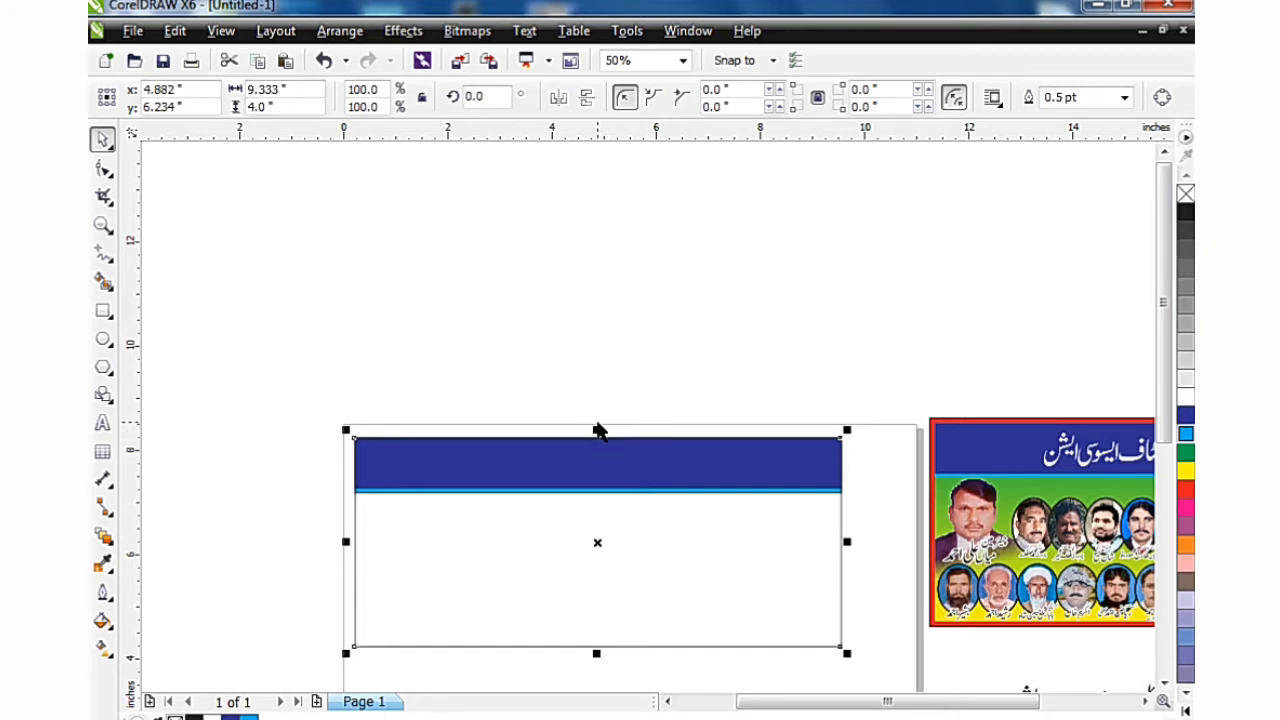
{"action": "left_click_drag", "start_coordinate": [597, 431], "coordinate": [583, 488]}
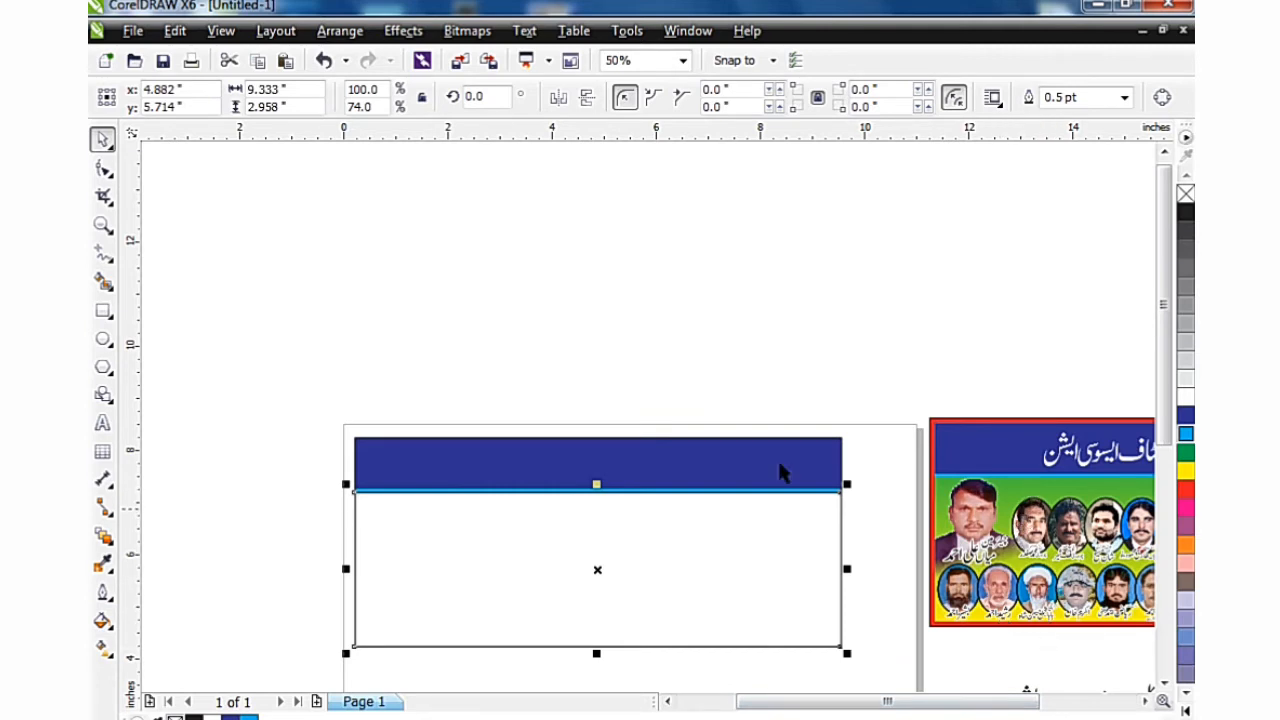
Start a linear fountain fill for the lower rectangle and set its angle to about -95.3 degrees
{"action": "left_click", "coordinate": [101, 618]}
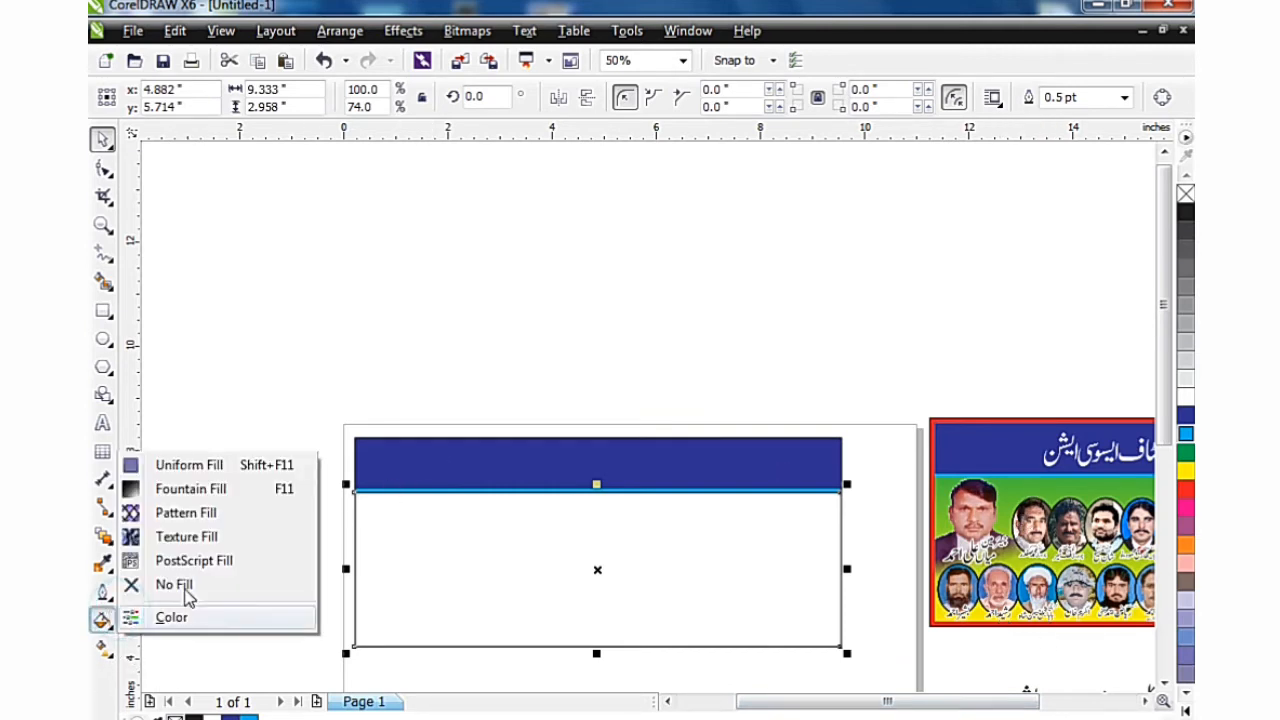
{"action": "left_click", "coordinate": [246, 489]}
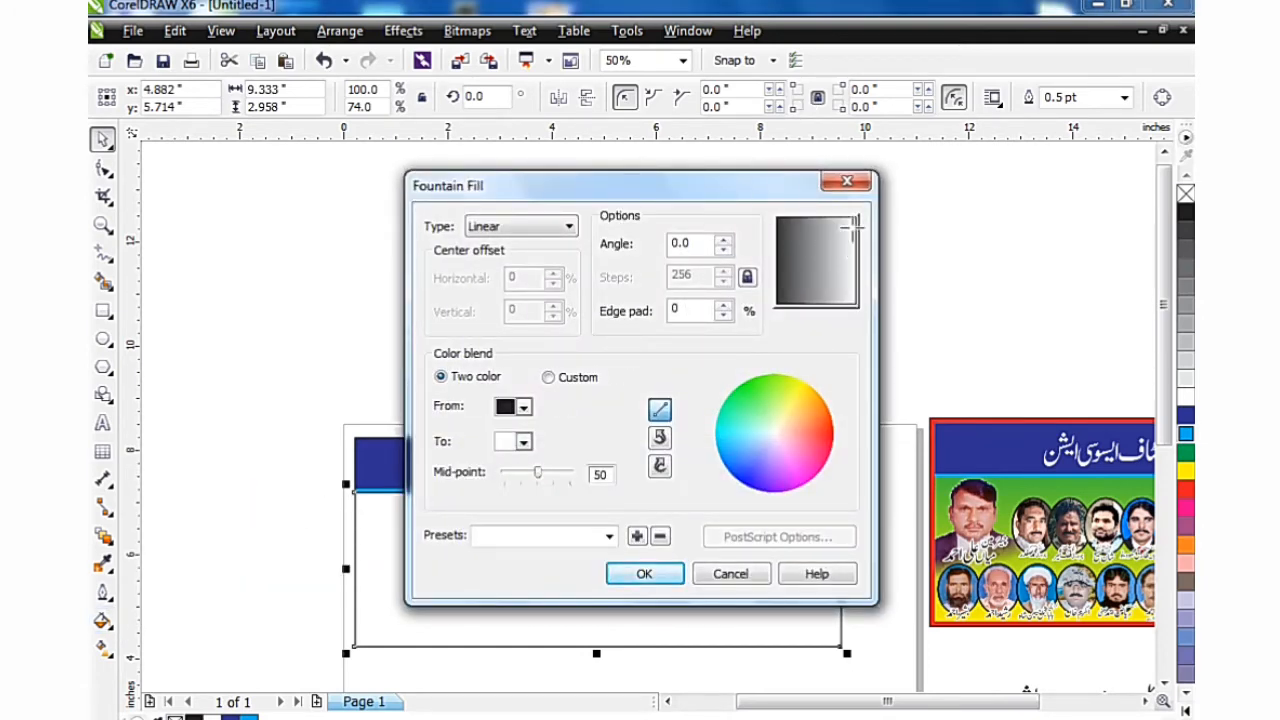
{"action": "left_click_drag", "start_coordinate": [855, 226], "coordinate": [811, 320]}
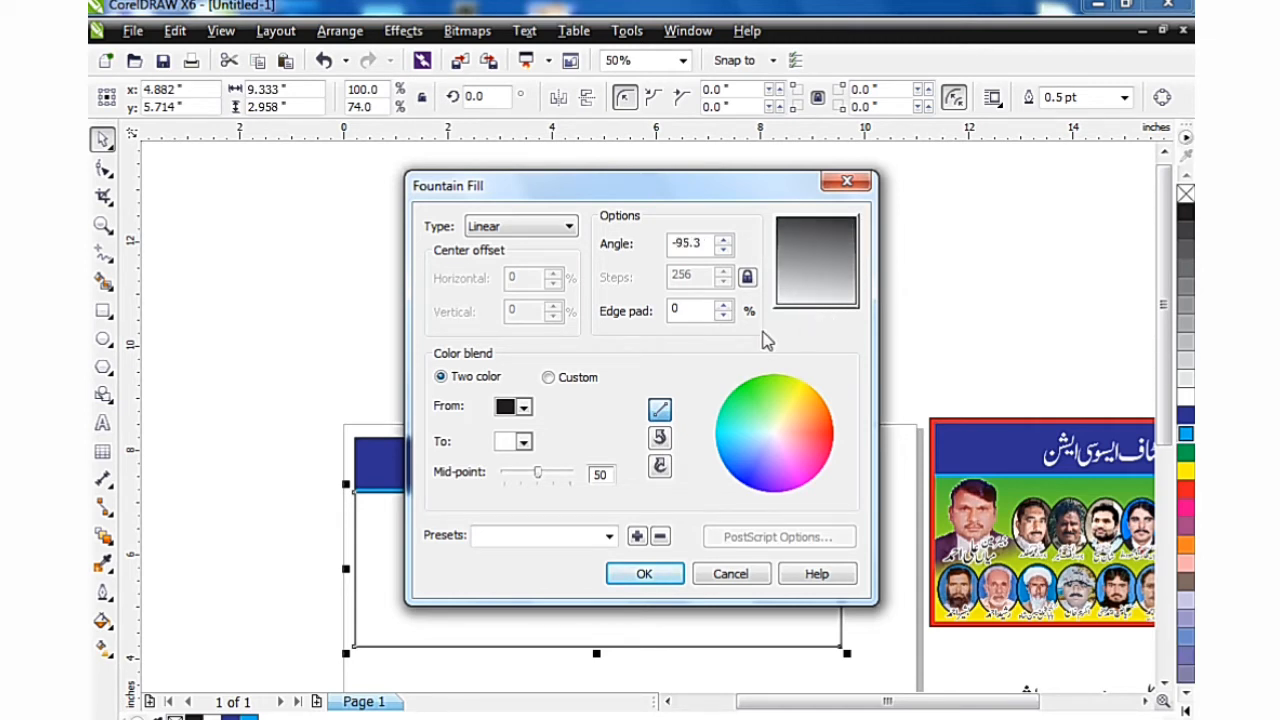
Set the fountain fill's two-color blend to run from green to yellow
{"action": "left_click", "coordinate": [523, 407]}
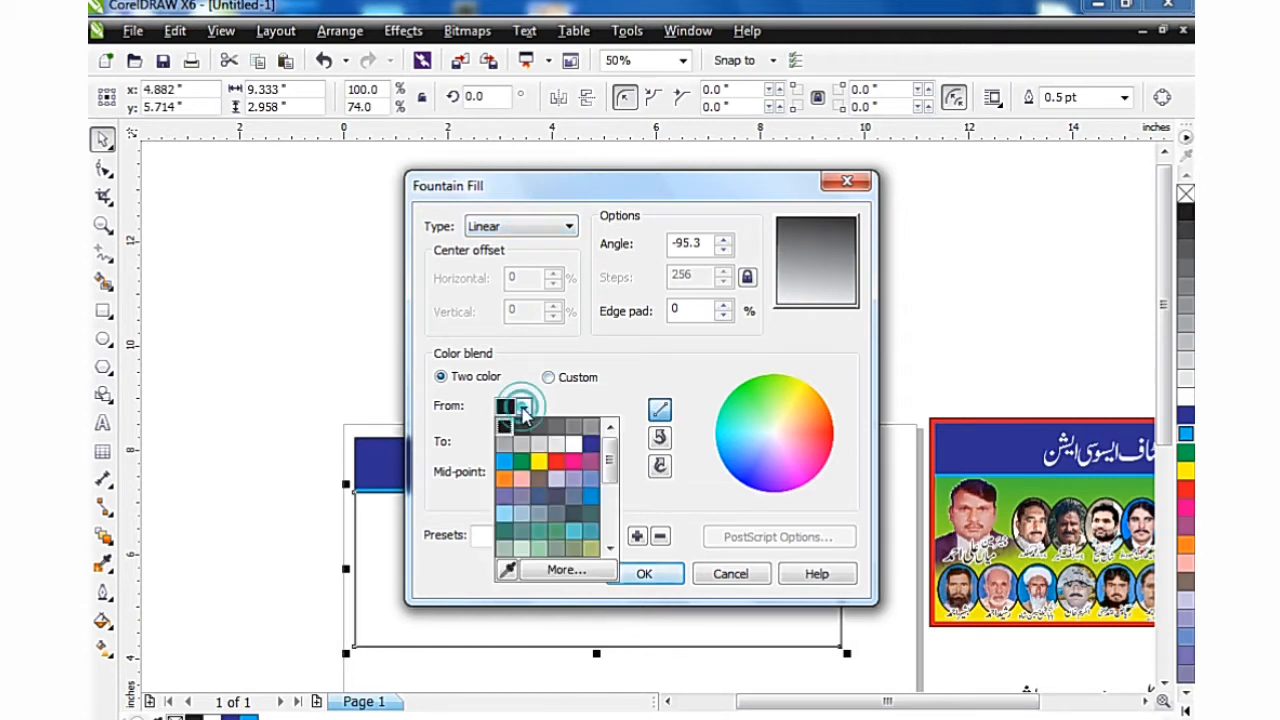
{"action": "left_click", "coordinate": [533, 476]}
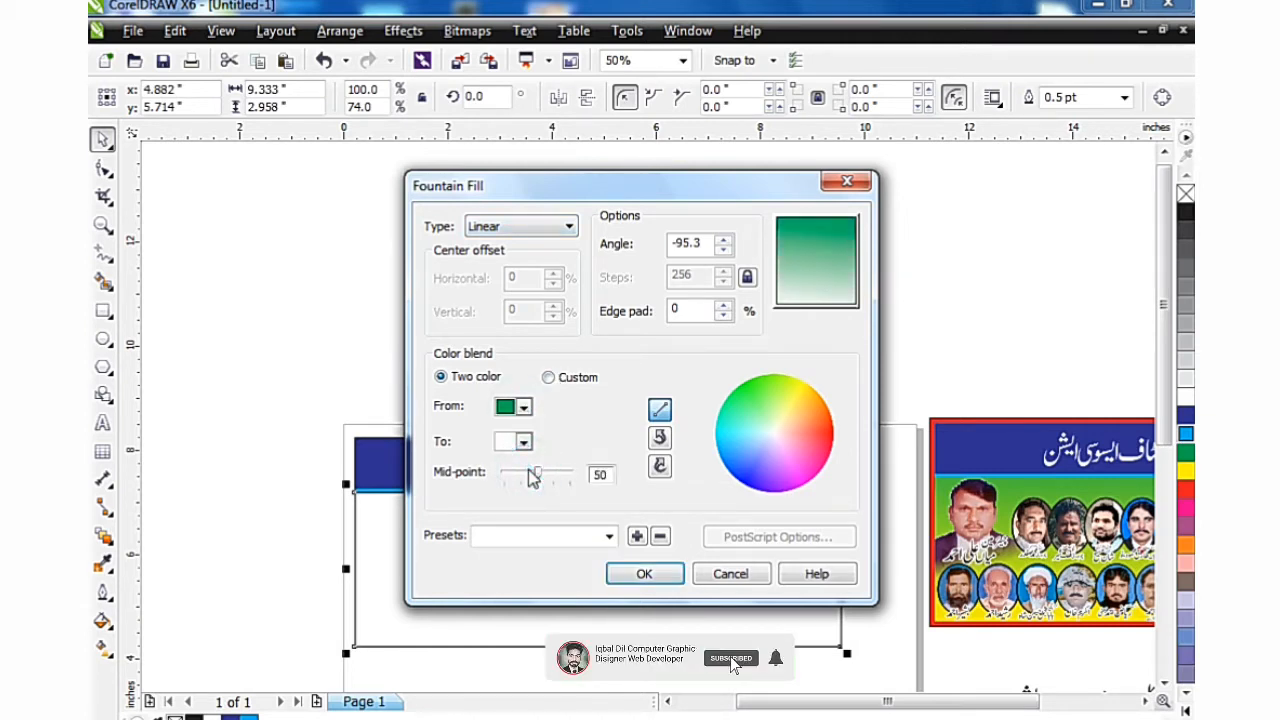
{"action": "left_click", "coordinate": [523, 407]}
{"action": "left_click", "coordinate": [525, 407]}
{"action": "left_click", "coordinate": [521, 441]}
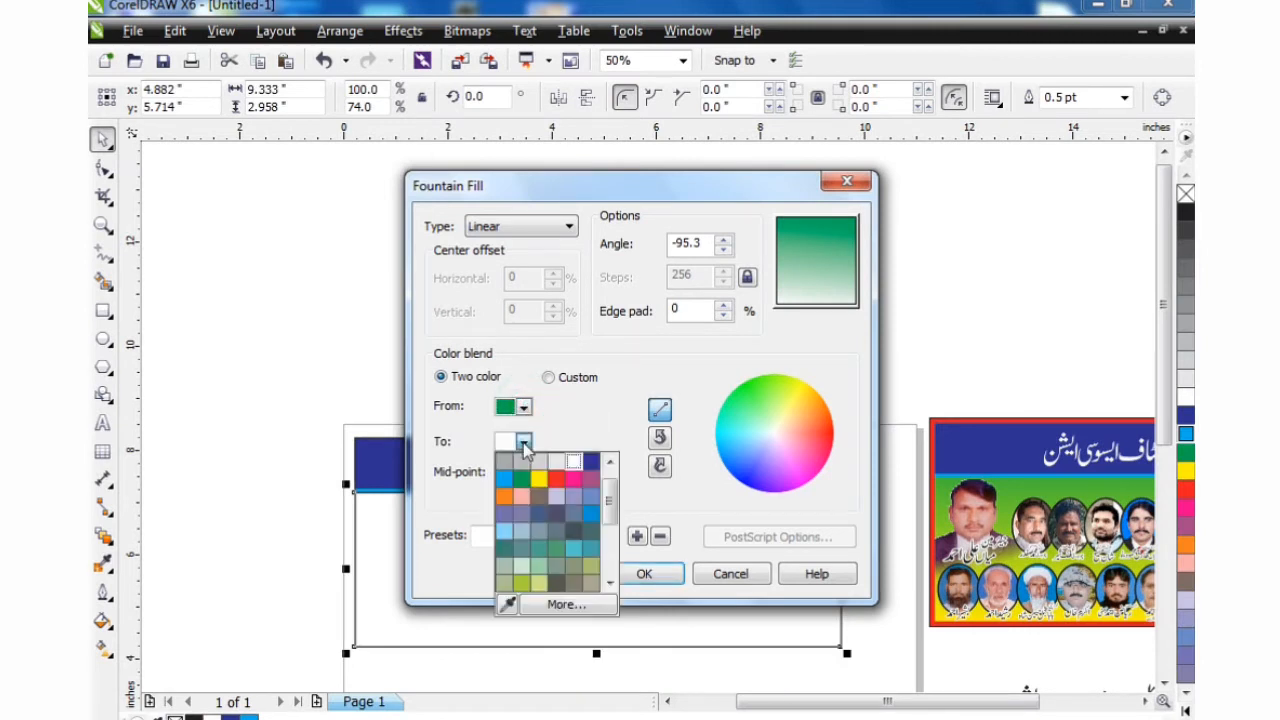
{"action": "left_click", "coordinate": [540, 480]}
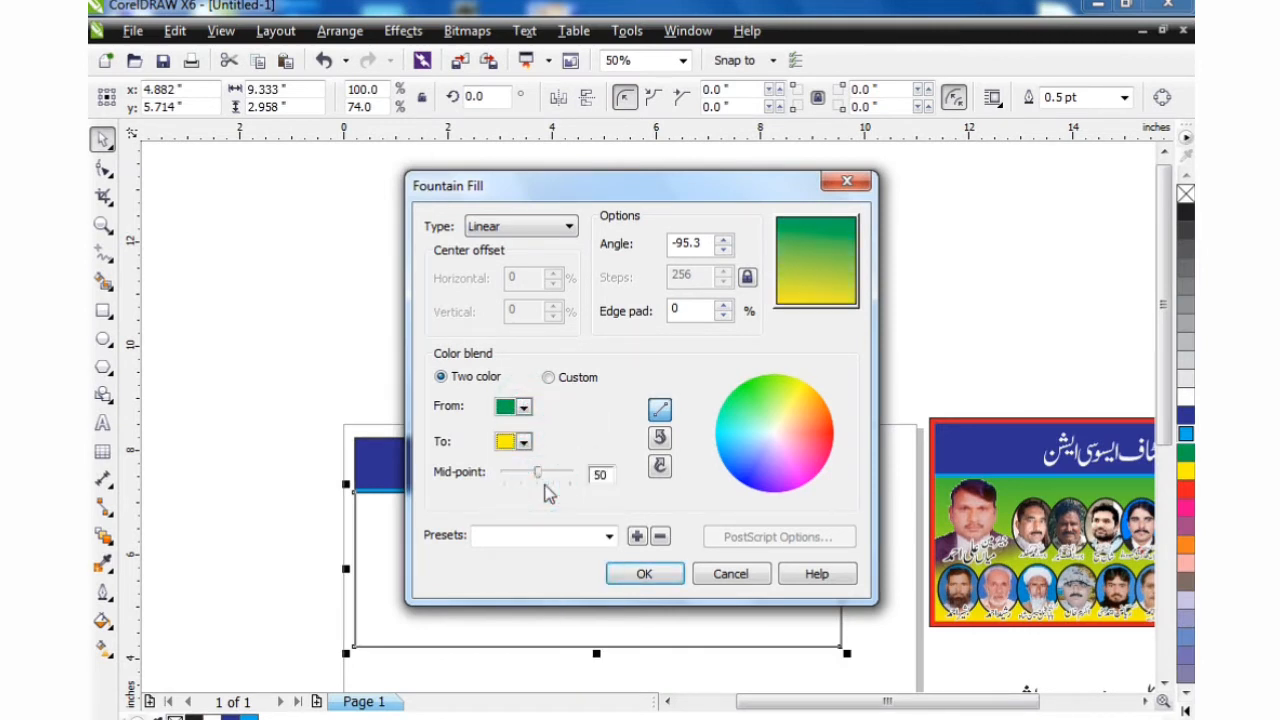
Apply the green-to-yellow fountain fill to the lower rectangle and deselect it
{"action": "left_click", "coordinate": [660, 575]}
{"action": "left_click", "coordinate": [657, 296]}
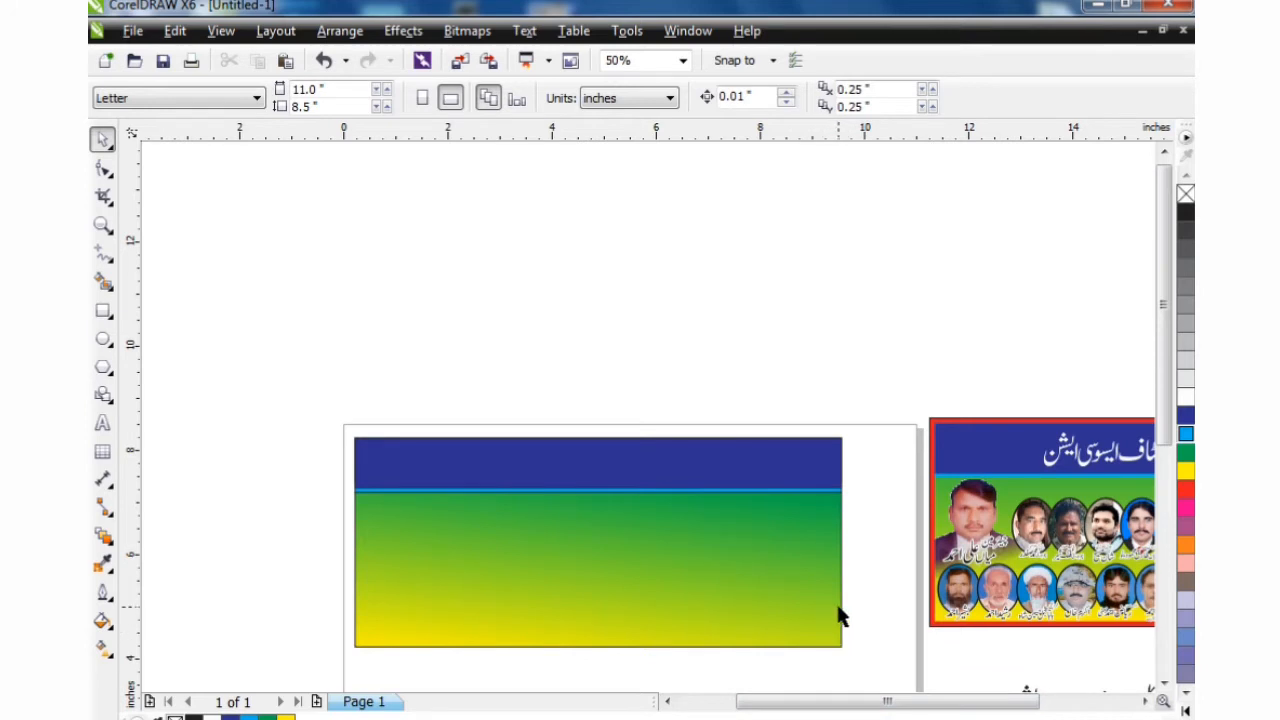
Examine the outlines and shared edges of the gradient rectangle, light blue stripe and dark blue header up close
{"action": "scroll", "coordinate": [837, 611], "scroll_direction": "up", "scroll_amount": 2}
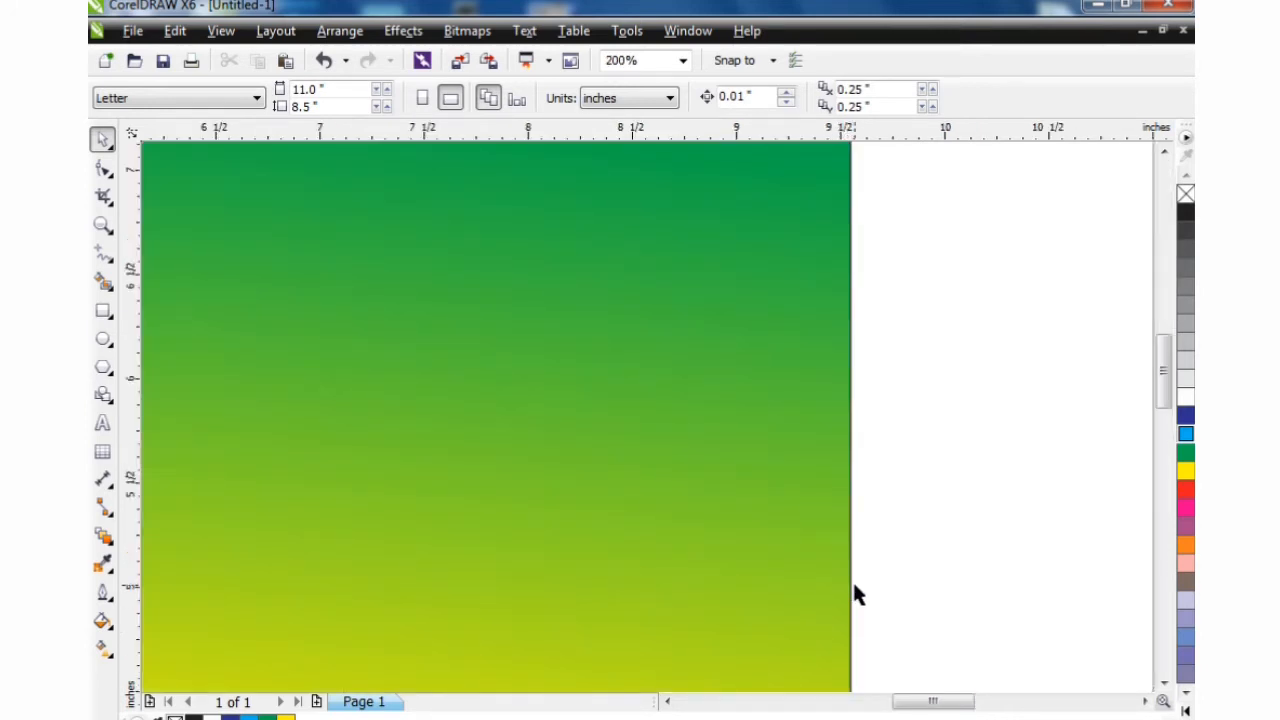
{"action": "left_click", "coordinate": [851, 592]}
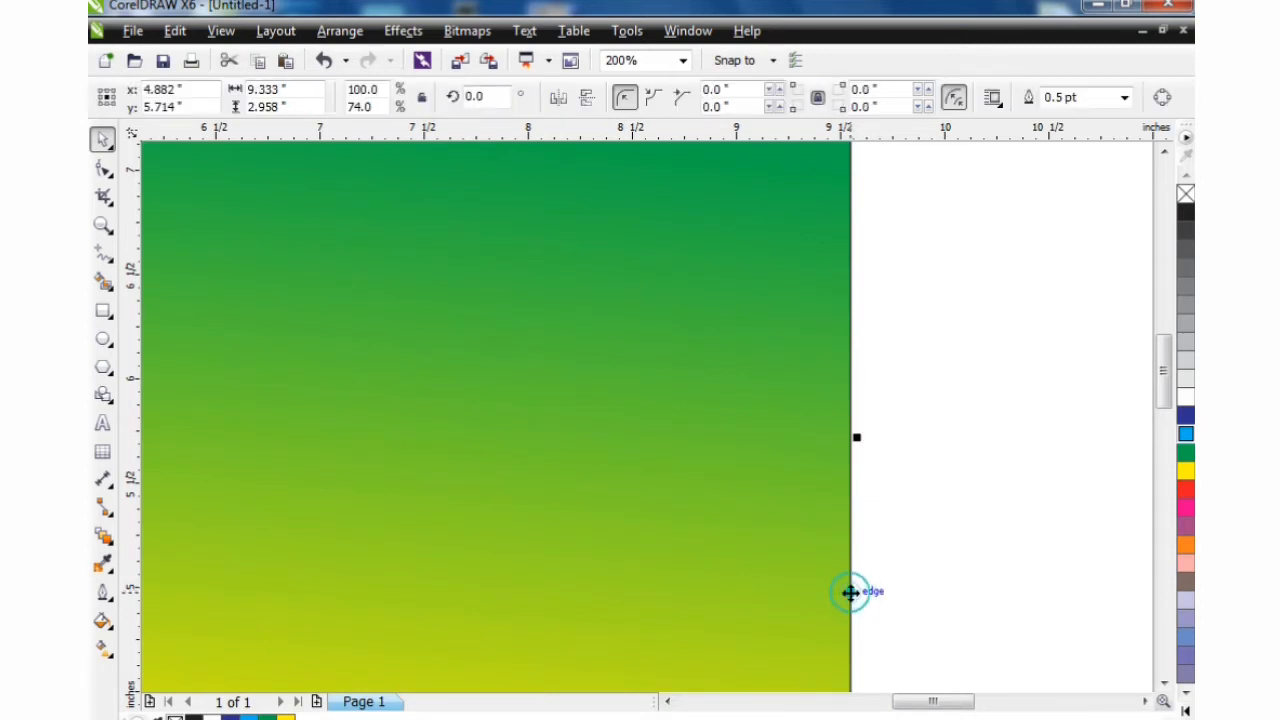
{"action": "scroll", "coordinate": [851, 592], "scroll_direction": "down", "scroll_amount": 2}
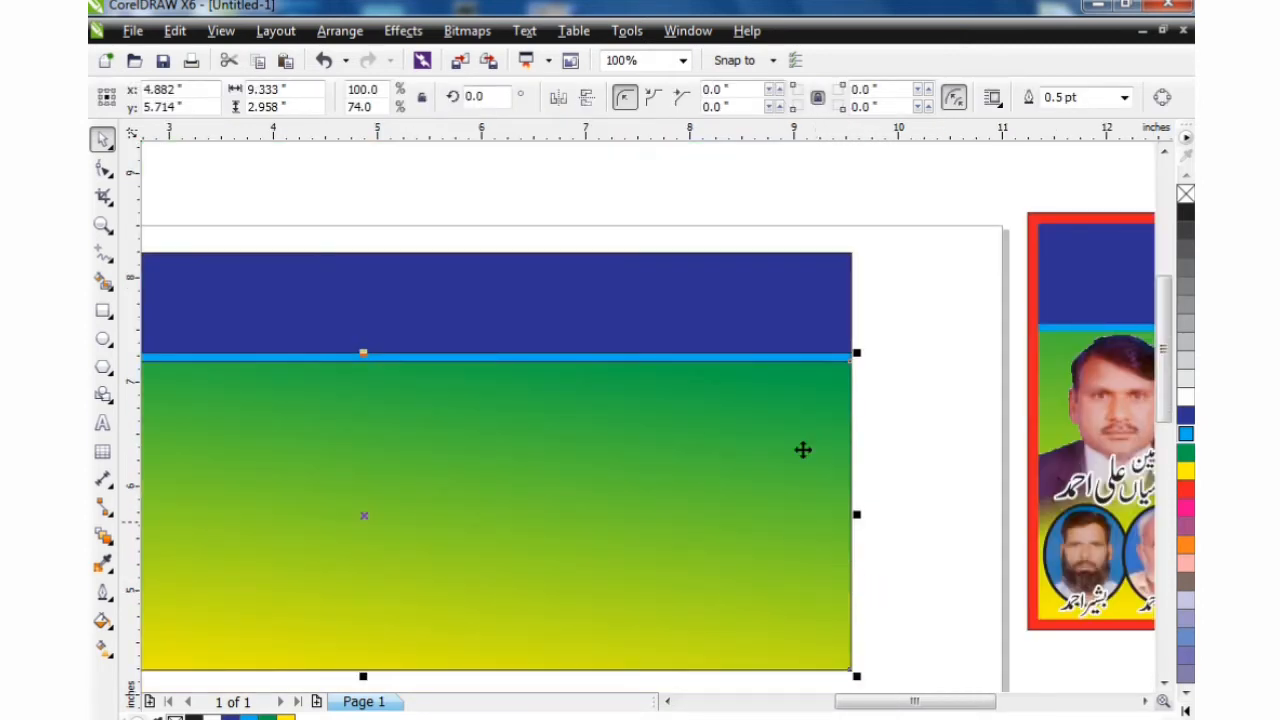
{"action": "scroll", "coordinate": [813, 288], "scroll_direction": "up", "scroll_amount": 2}
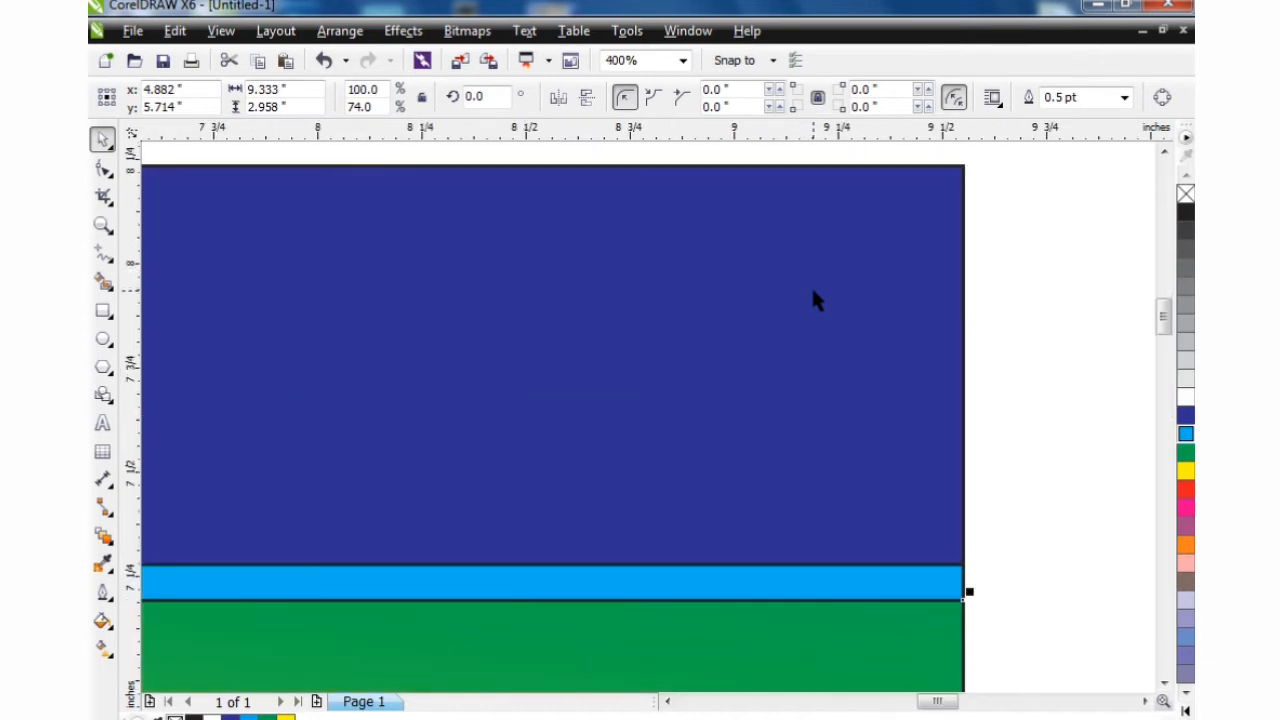
{"action": "left_click", "coordinate": [1037, 347]}
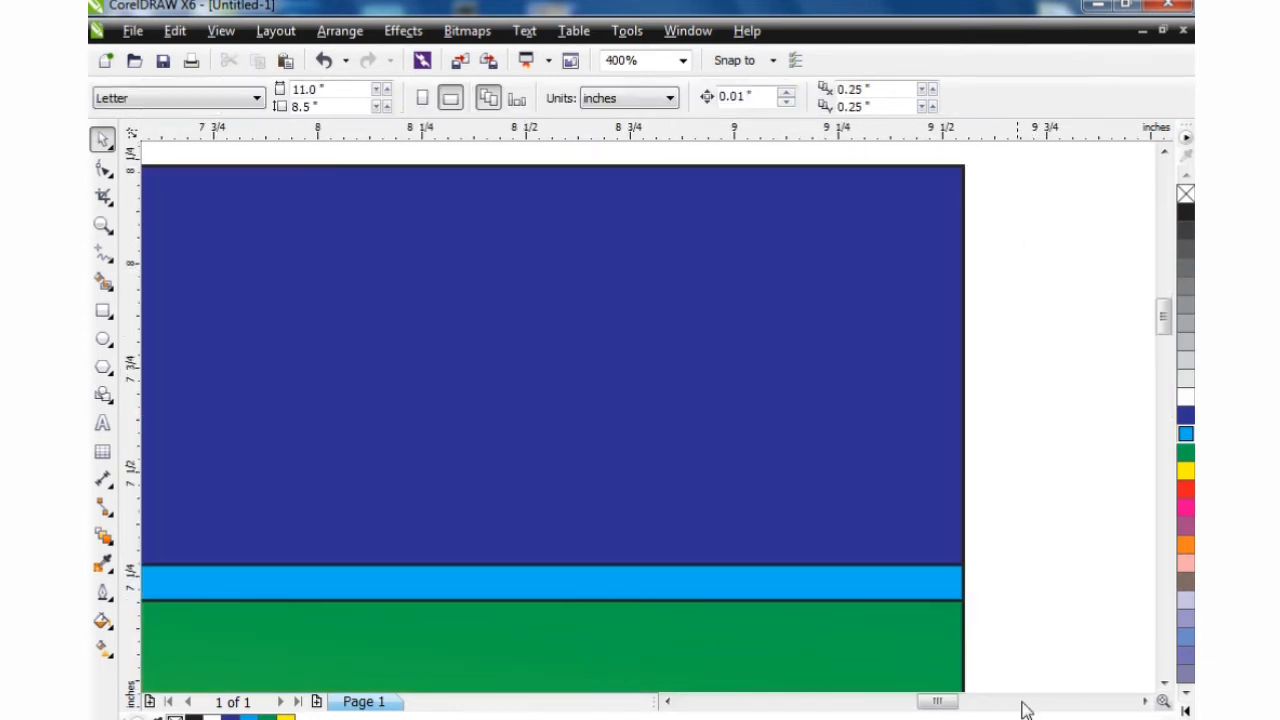
{"action": "left_click", "coordinate": [965, 577]}
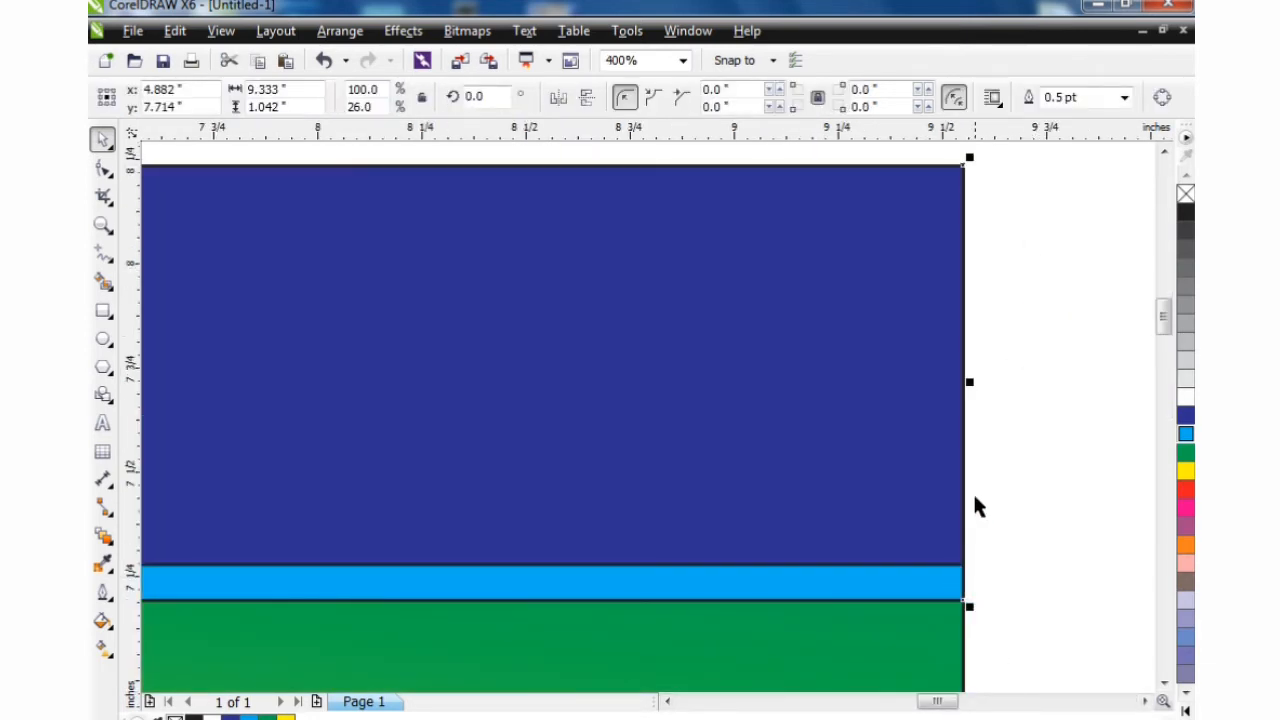
{"action": "scroll", "coordinate": [974, 506], "scroll_direction": "down", "scroll_amount": 1}
{"action": "scroll", "coordinate": [976, 507], "scroll_direction": "down", "scroll_amount": 1}
{"action": "scroll", "coordinate": [977, 507], "scroll_direction": "down", "scroll_amount": 1}
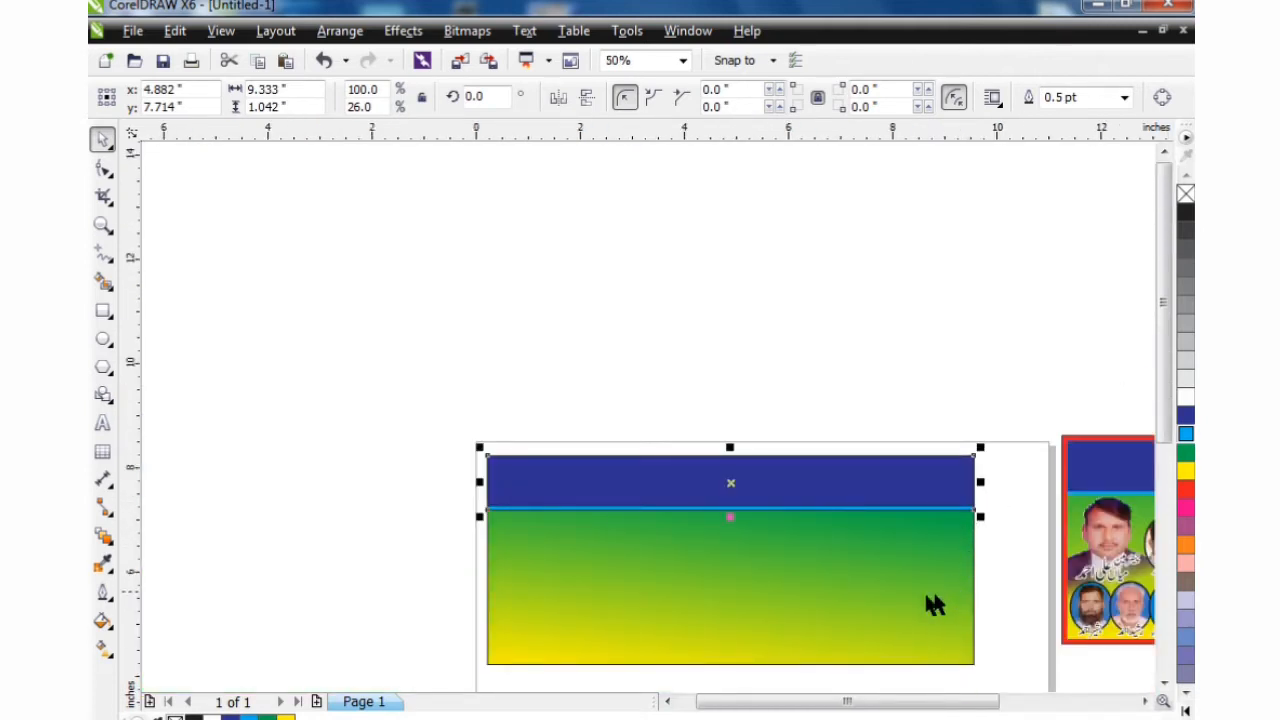
{"action": "left_click", "coordinate": [770, 368]}
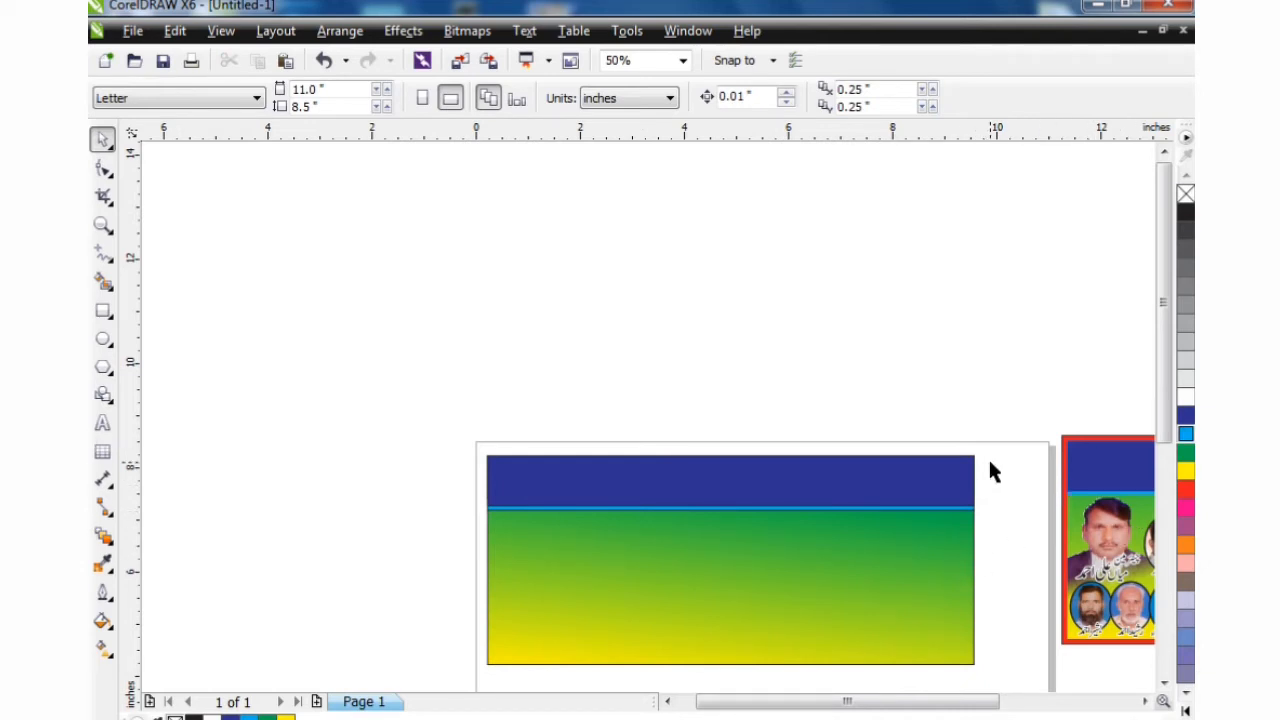
Move all the banner rectangles together upward until they sit almost entirely above the page
{"action": "left_click_drag", "start_coordinate": [1006, 455], "coordinate": [472, 633]}
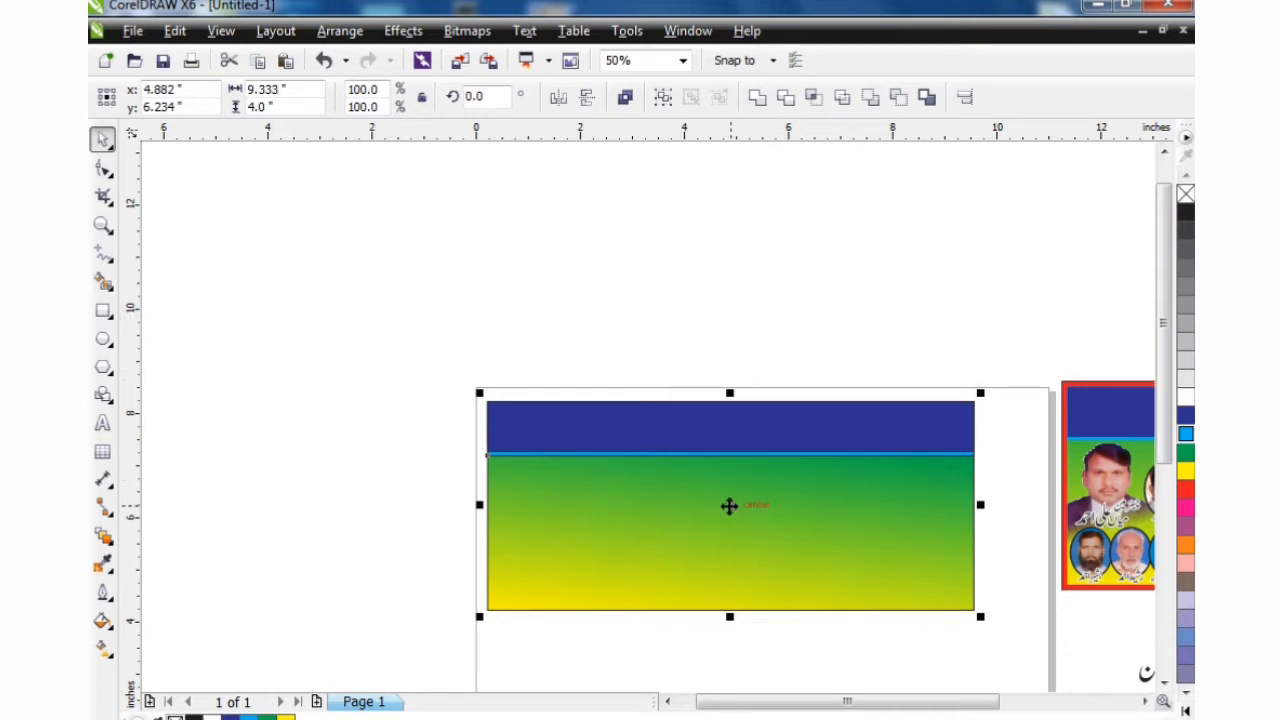
{"action": "left_click_drag", "start_coordinate": [729, 506], "coordinate": [722, 295]}
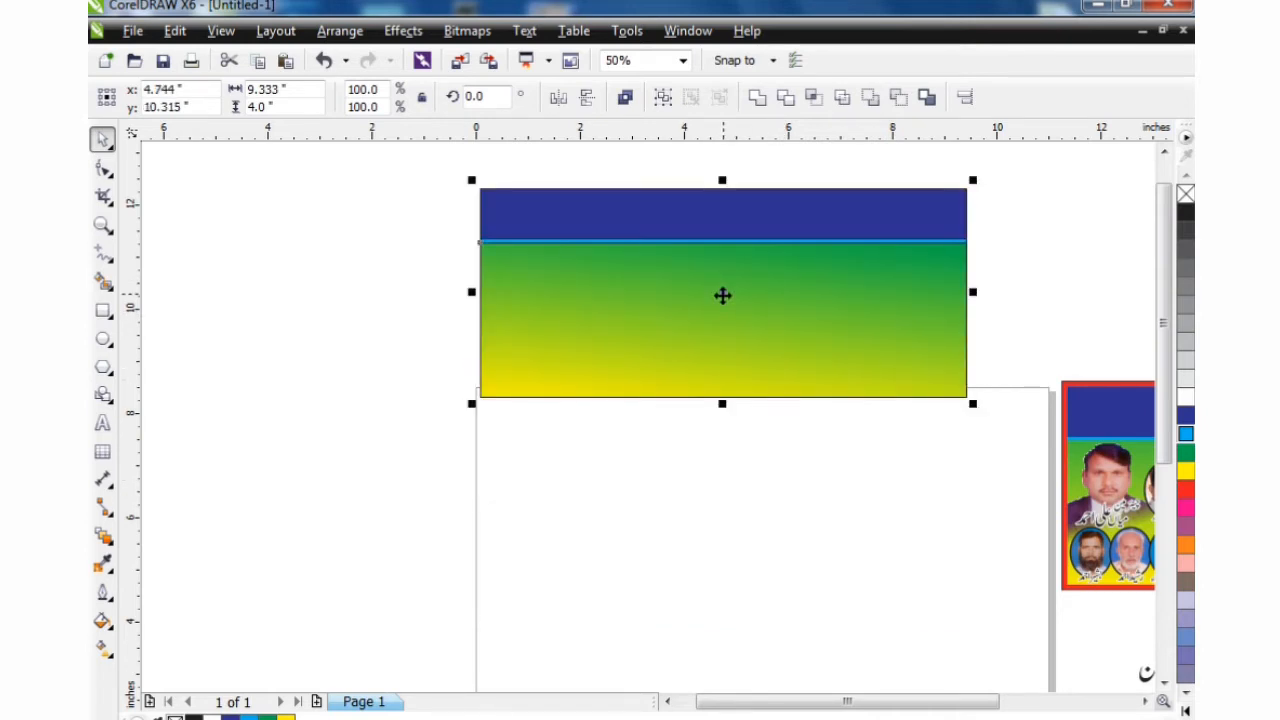
{"action": "left_click", "coordinate": [658, 487]}
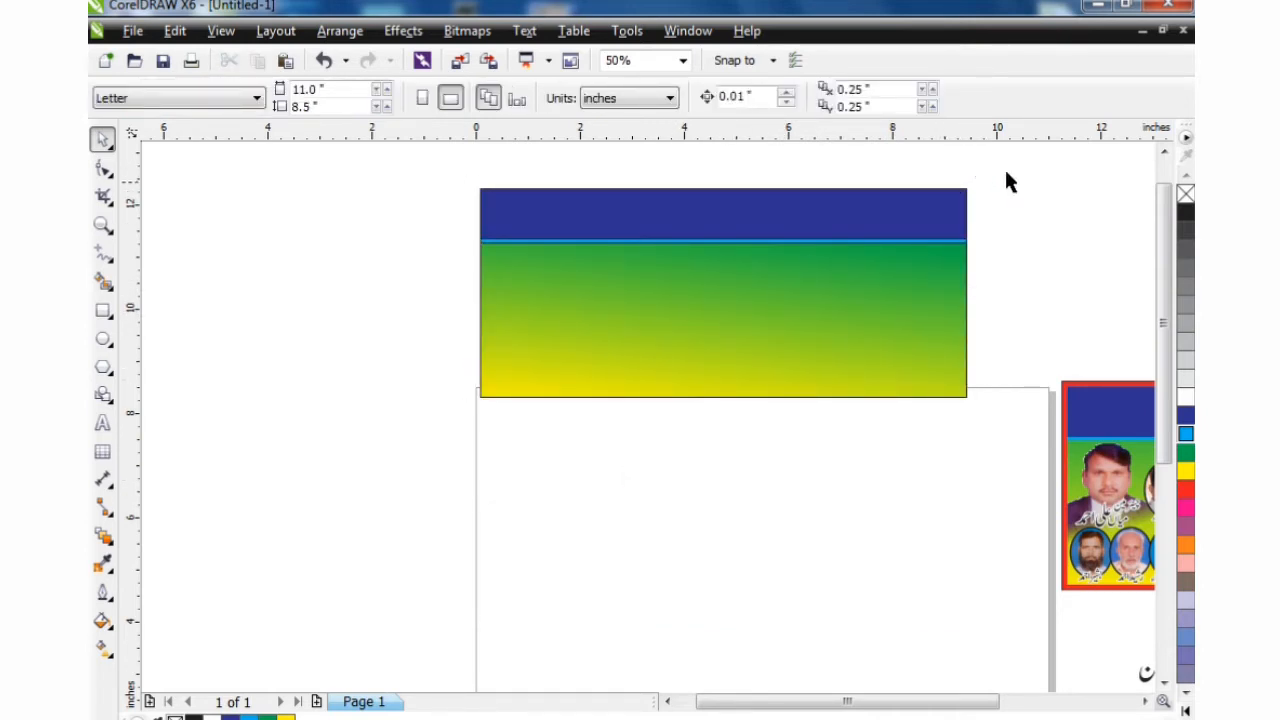
Move all the banner rectangles together down so the dark blue header straddles the page's upper edge, centred at about y 7.04 inches
{"action": "left_click_drag", "start_coordinate": [1006, 170], "coordinate": [437, 437]}
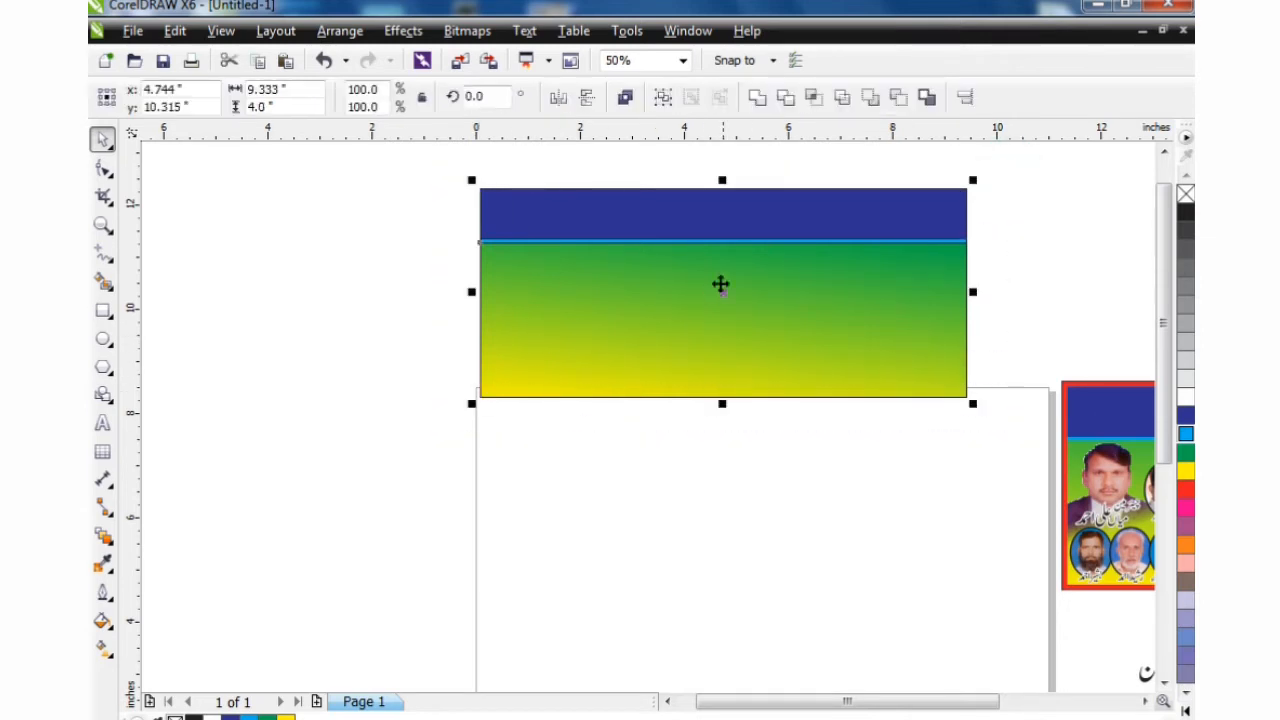
{"action": "left_click_drag", "start_coordinate": [723, 294], "coordinate": [721, 466]}
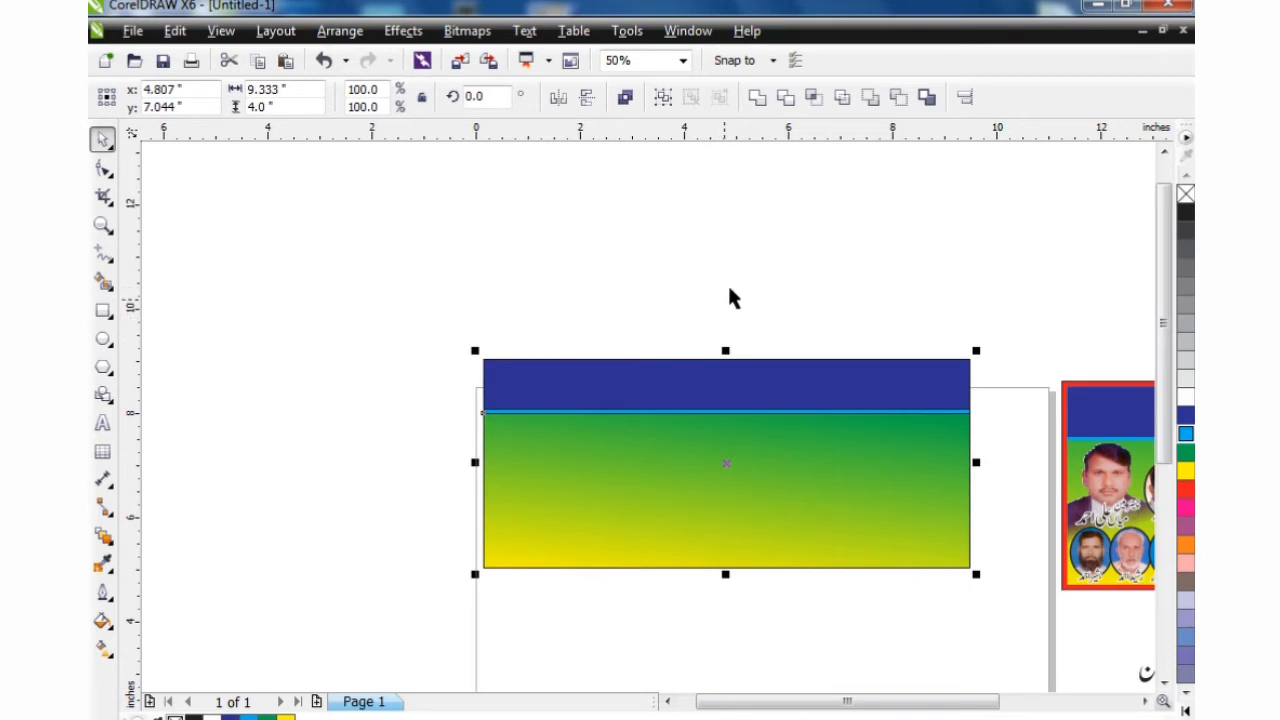
{"action": "left_click", "coordinate": [729, 290]}
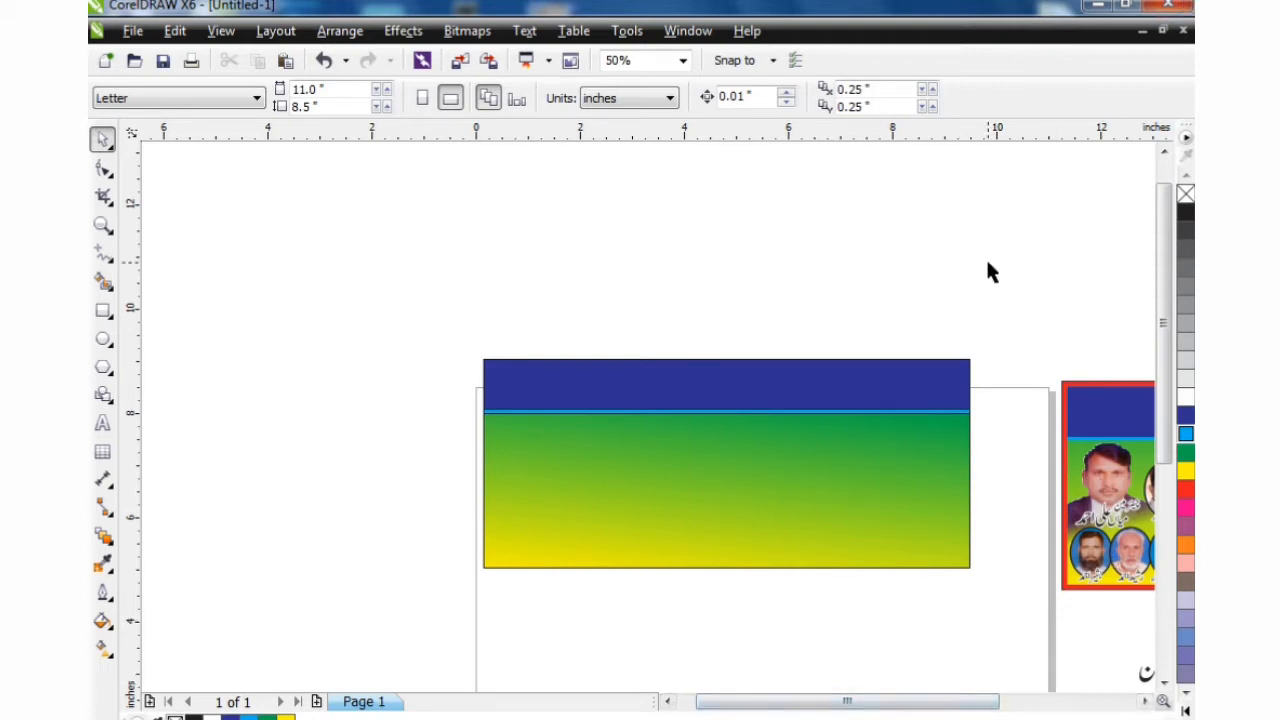
Draw an upright ellipse about 1.44 by 1.88 inches to the left of the banner and fill it light blue
{"action": "left_click", "coordinate": [103, 338]}
{"action": "mouse_move", "coordinate": [245, 322]}
{"action": "left_mouse_down"}
{"action": "mouse_move", "coordinate": [257, 380]}
{"action": "mouse_move", "coordinate": [277, 400]}
{"action": "mouse_move", "coordinate": [327, 395]}
{"action": "mouse_move", "coordinate": [320, 414]}
{"action": "left_mouse_up"}
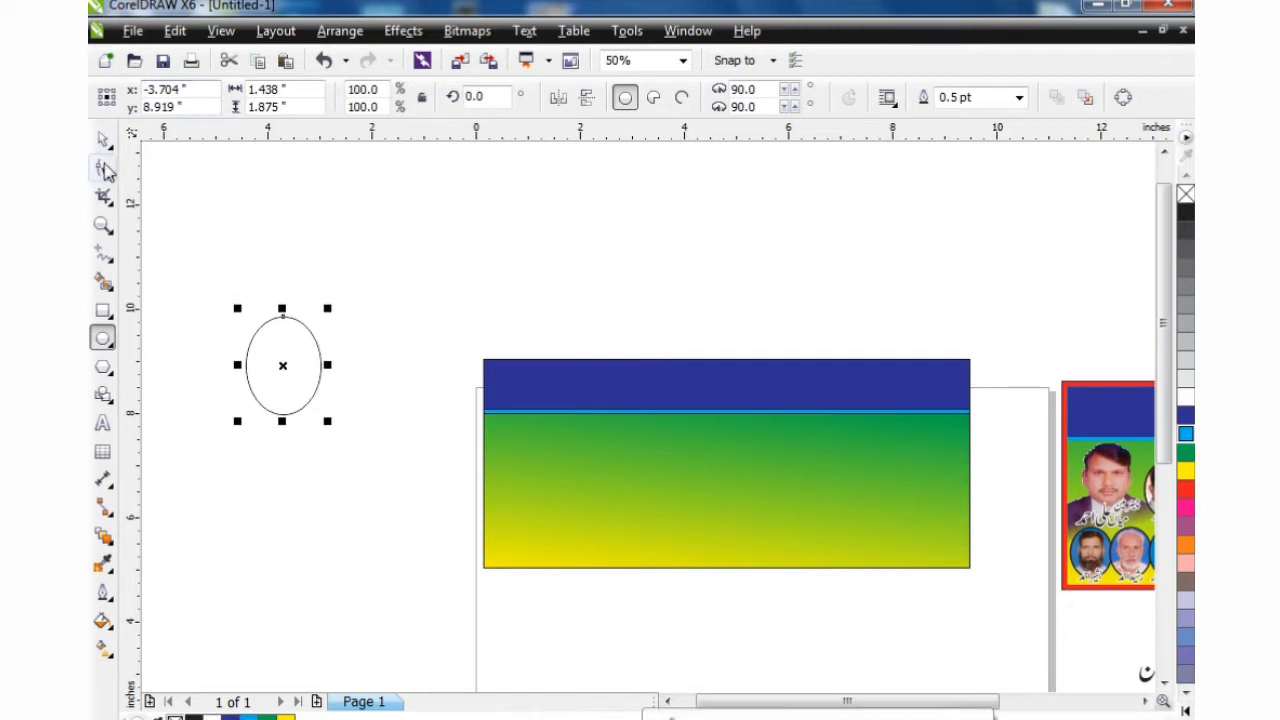
{"action": "left_click", "coordinate": [103, 138]}
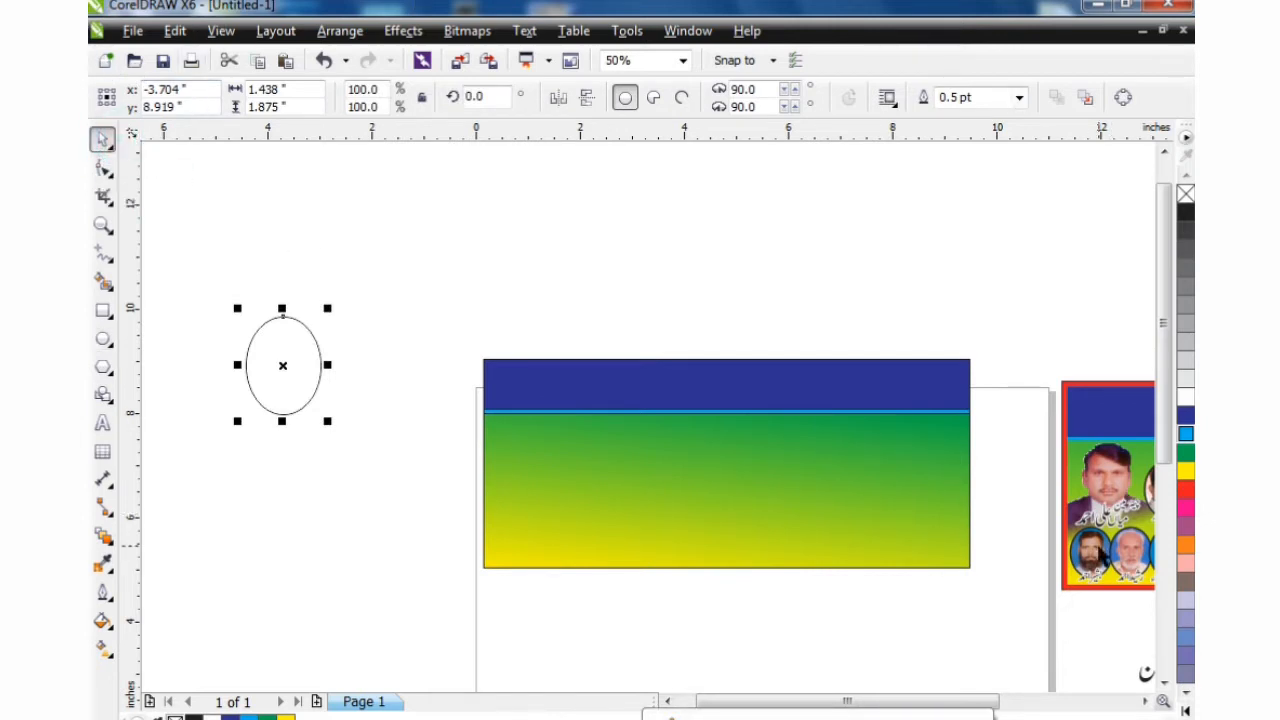
{"action": "left_click", "coordinate": [1187, 433]}
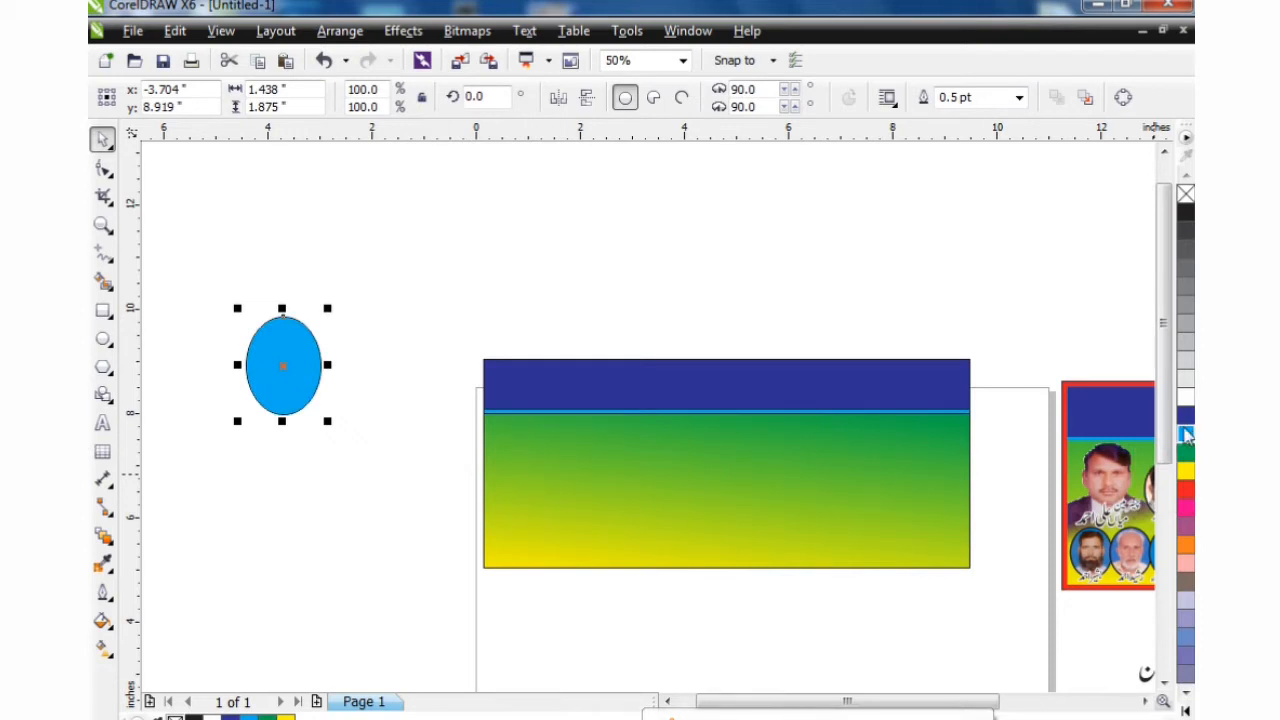
{"action": "left_click", "coordinate": [441, 345]}
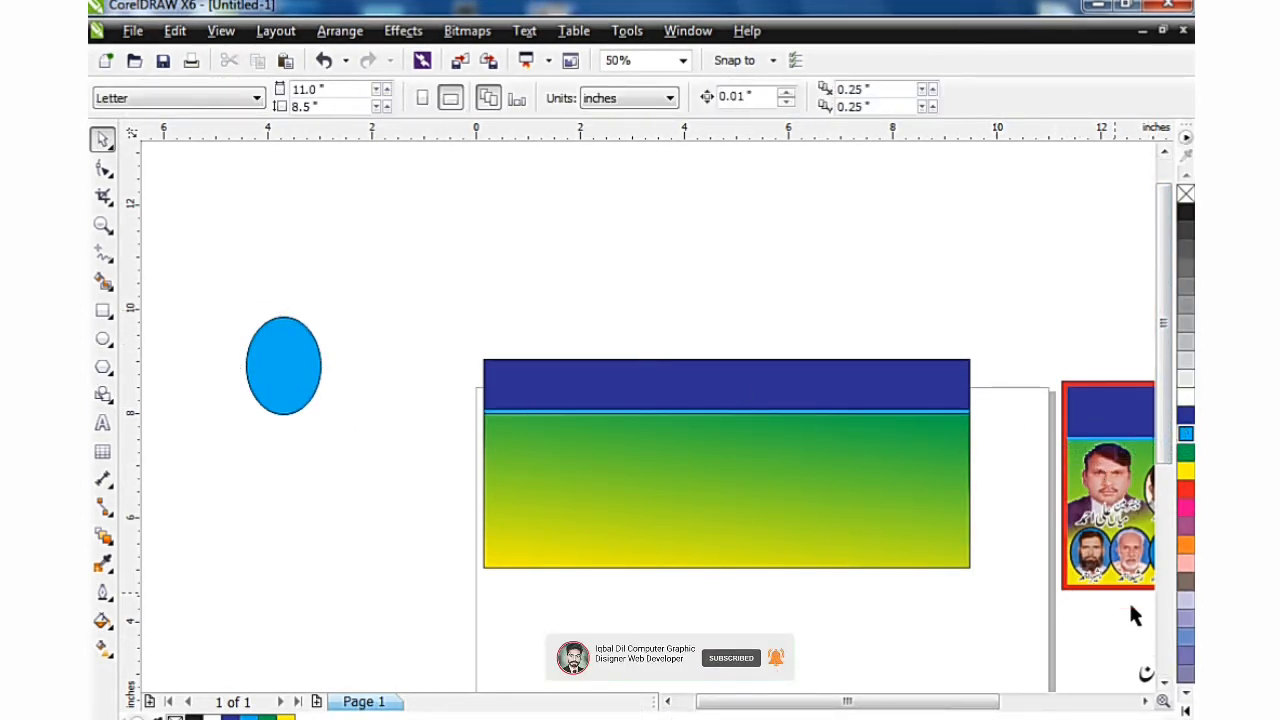
Move the portrait photo from the page's lower right corner to the space between the blue ellipse and the banner
{"action": "left_click", "coordinate": [1165, 684]}
{"action": "left_click", "coordinate": [1164, 683]}
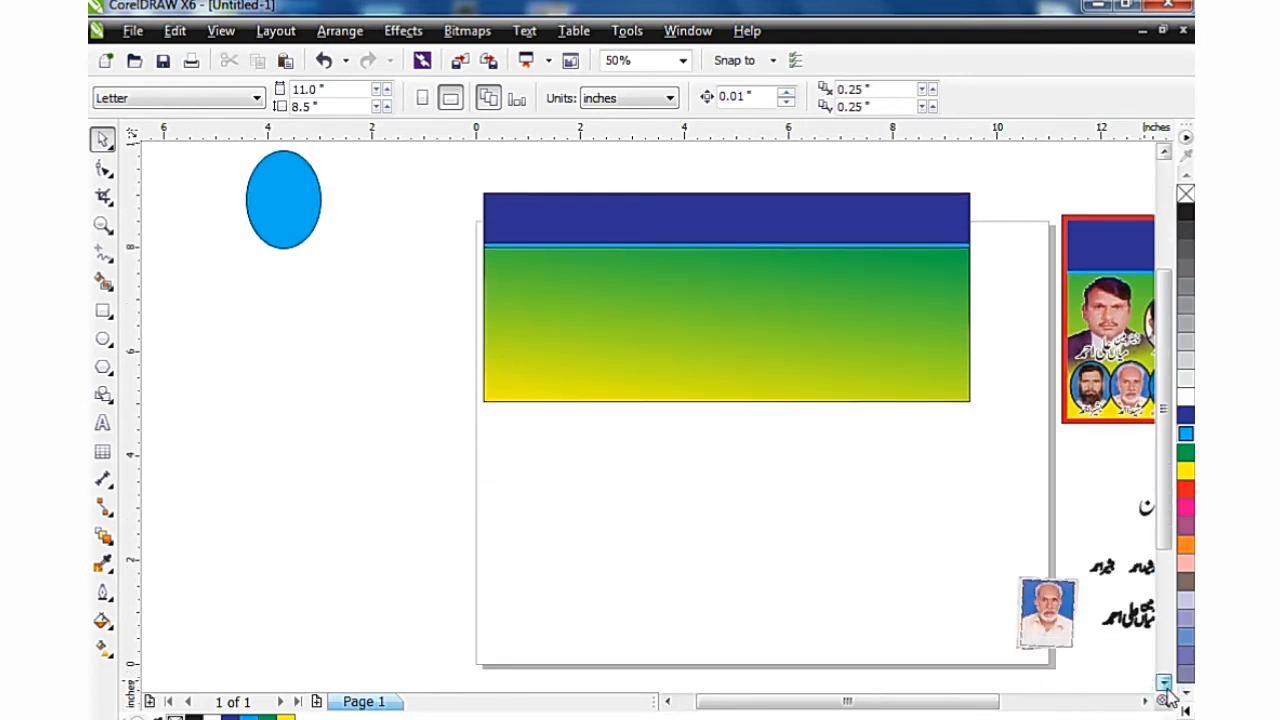
{"action": "left_click", "coordinate": [1040, 615]}
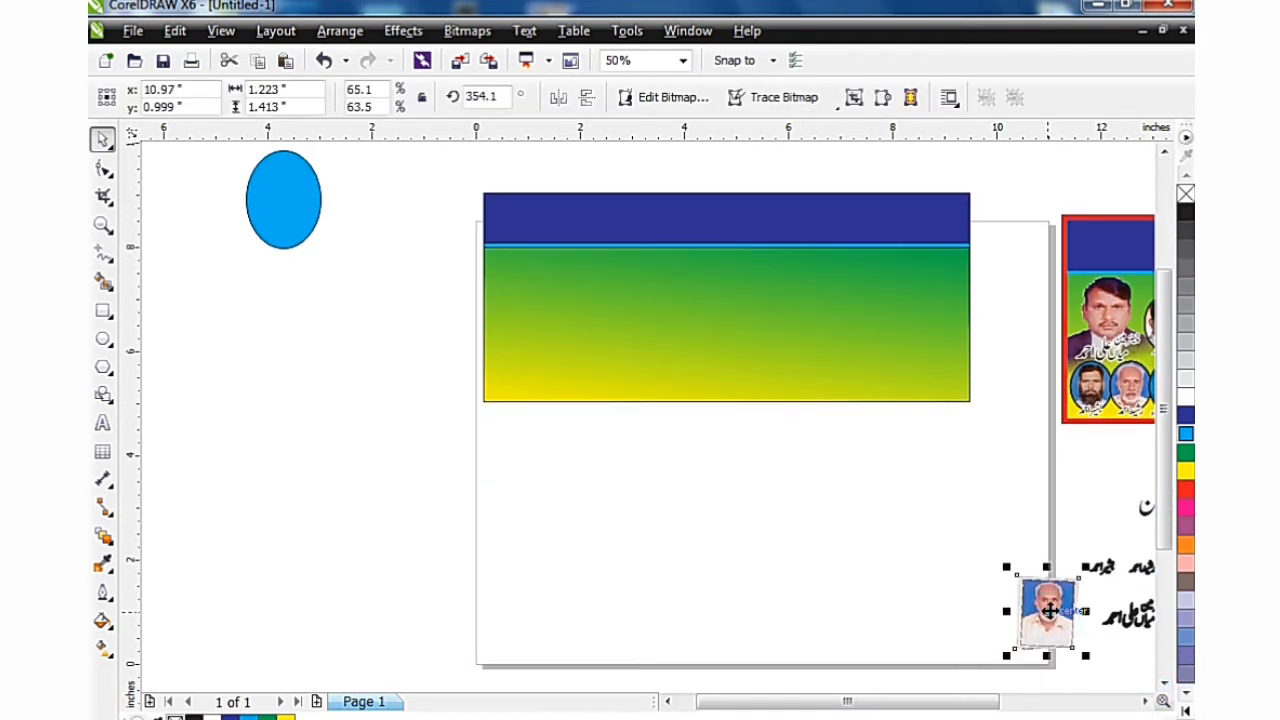
{"action": "left_click_drag", "start_coordinate": [140, 100], "coordinate": [426, 210]}
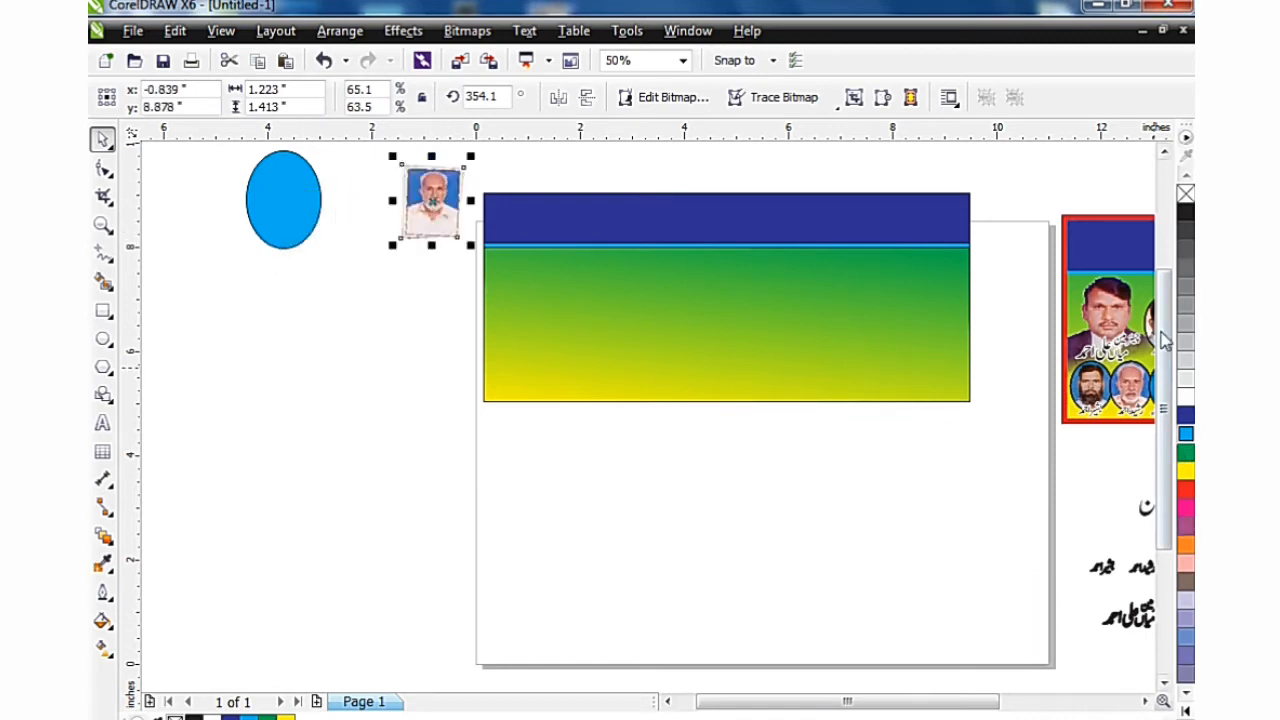
{"action": "left_click", "coordinate": [1165, 152]}
{"action": "left_click", "coordinate": [1165, 152]}
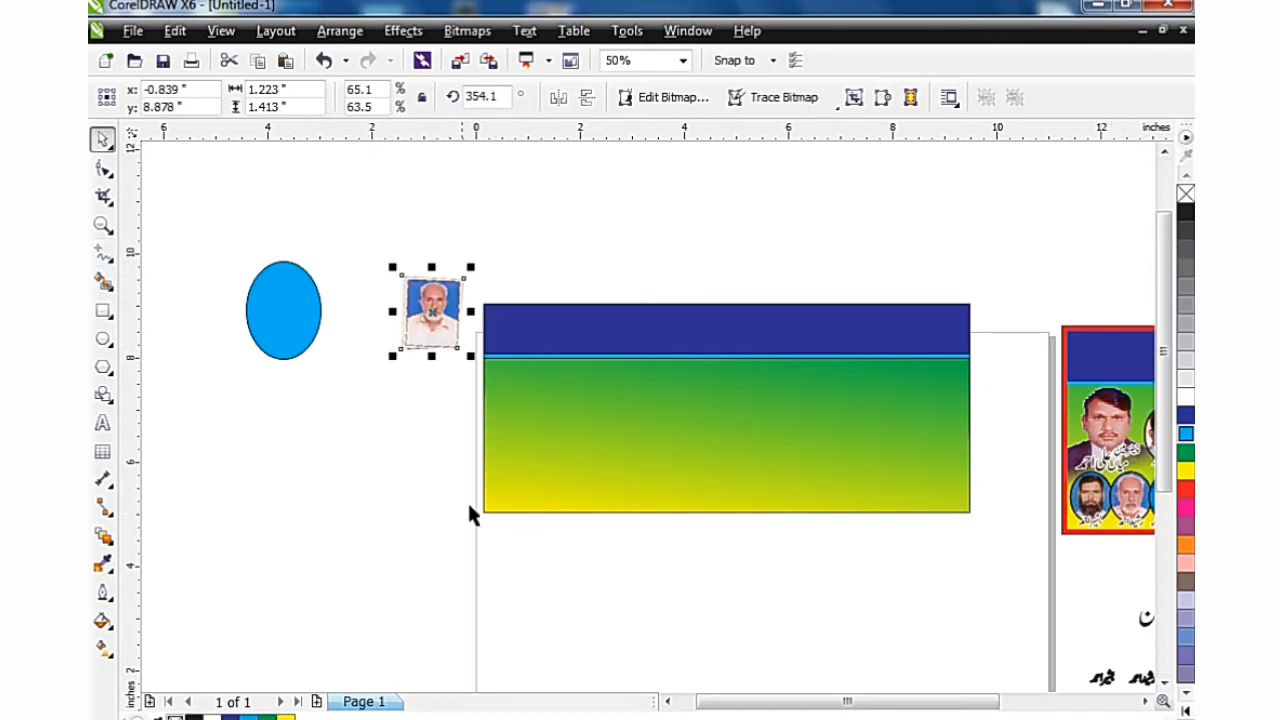
PowerClip the portrait photo inside the light blue ellipse
{"action": "right_click", "coordinate": [434, 322]}
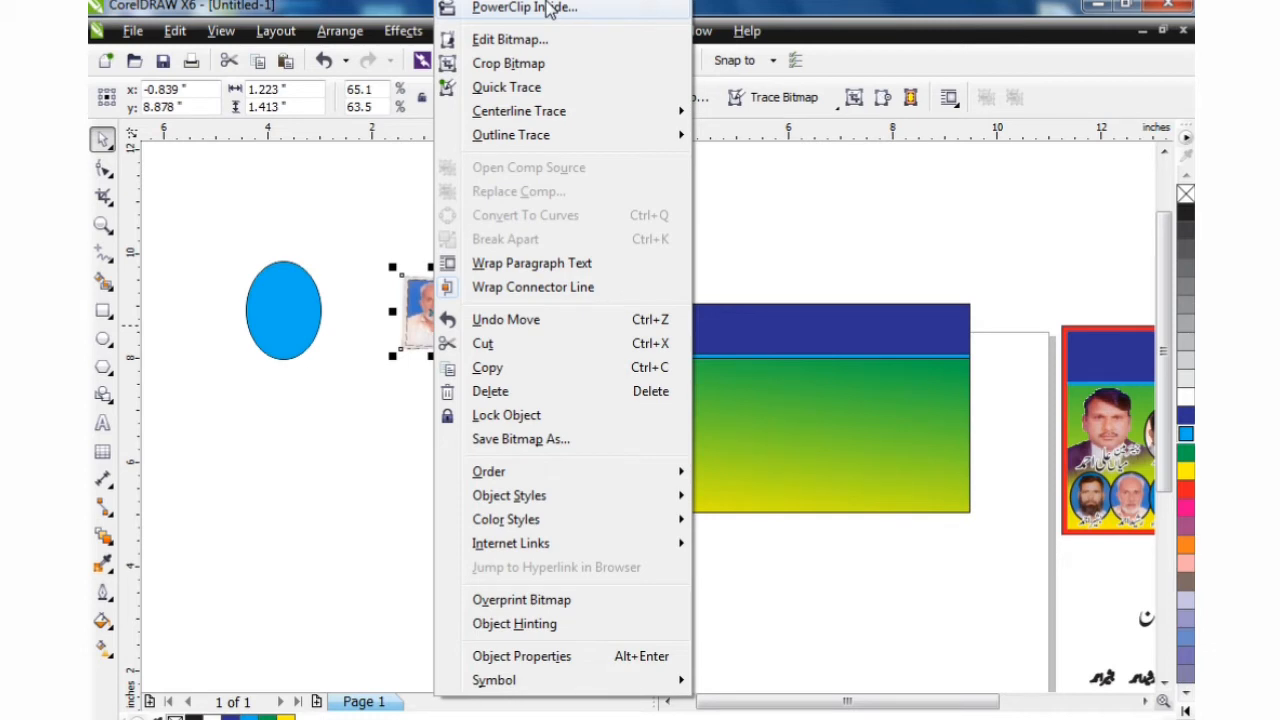
{"action": "left_click", "coordinate": [367, 248]}
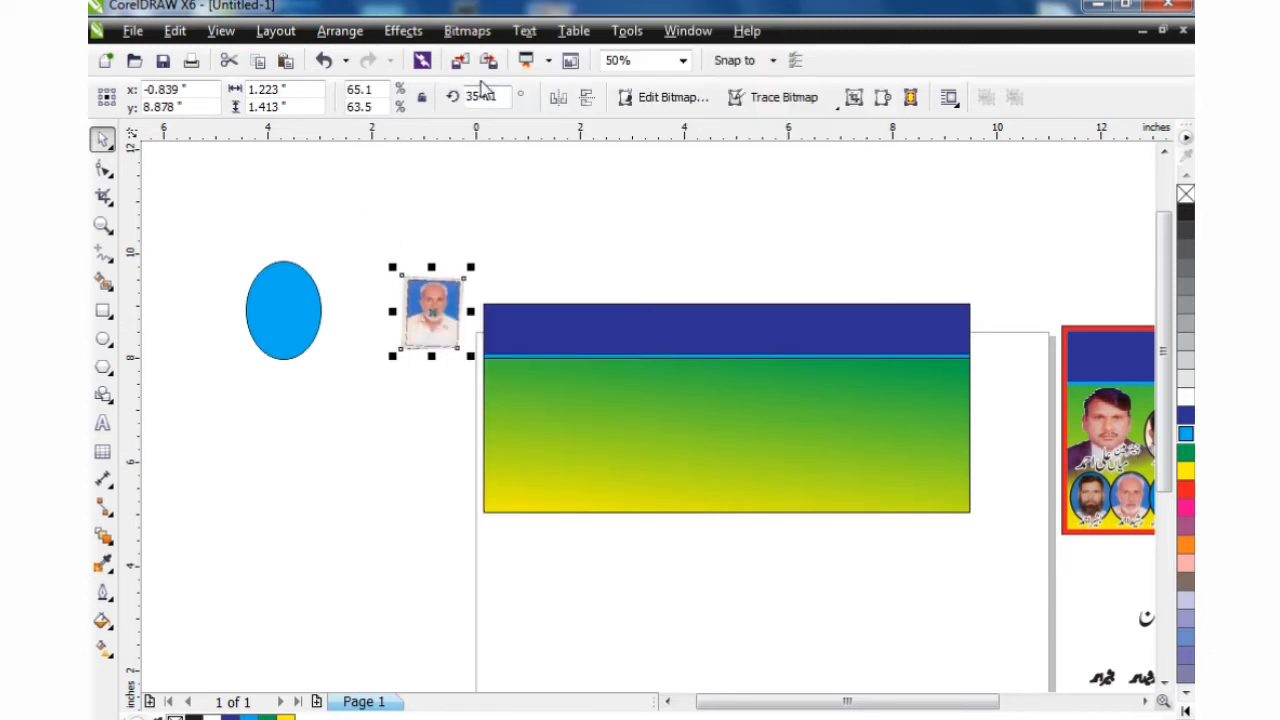
{"action": "left_click", "coordinate": [458, 33]}
{"action": "mouse_move", "coordinate": [403, 31]}
{"action": "mouse_move", "coordinate": [420, 55]}
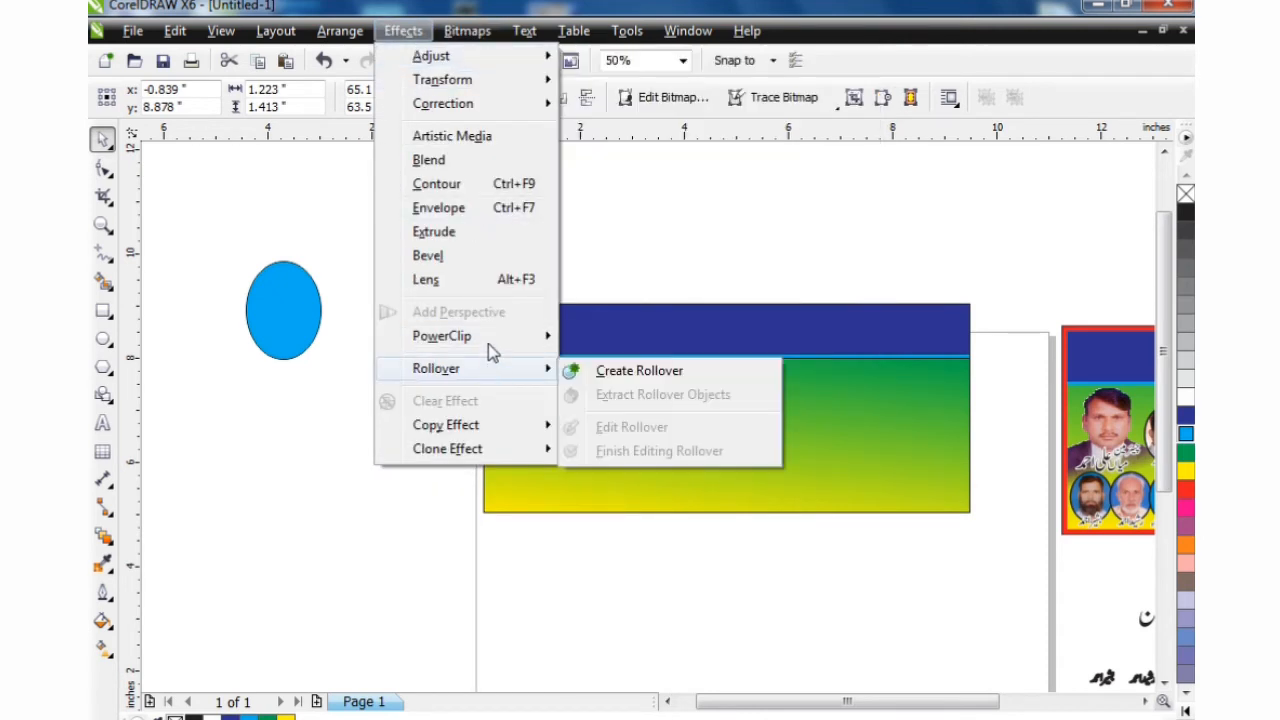
{"action": "mouse_move", "coordinate": [488, 339]}
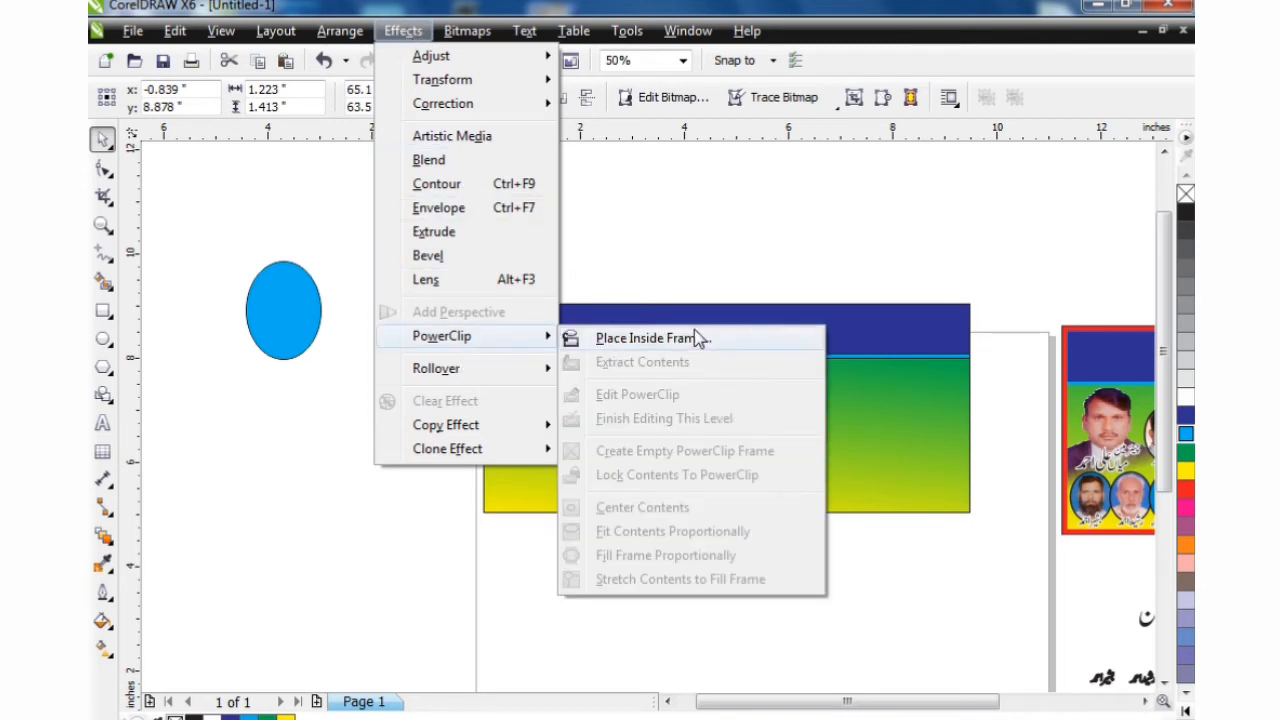
{"action": "left_click", "coordinate": [698, 340]}
{"action": "left_click", "coordinate": [283, 299]}
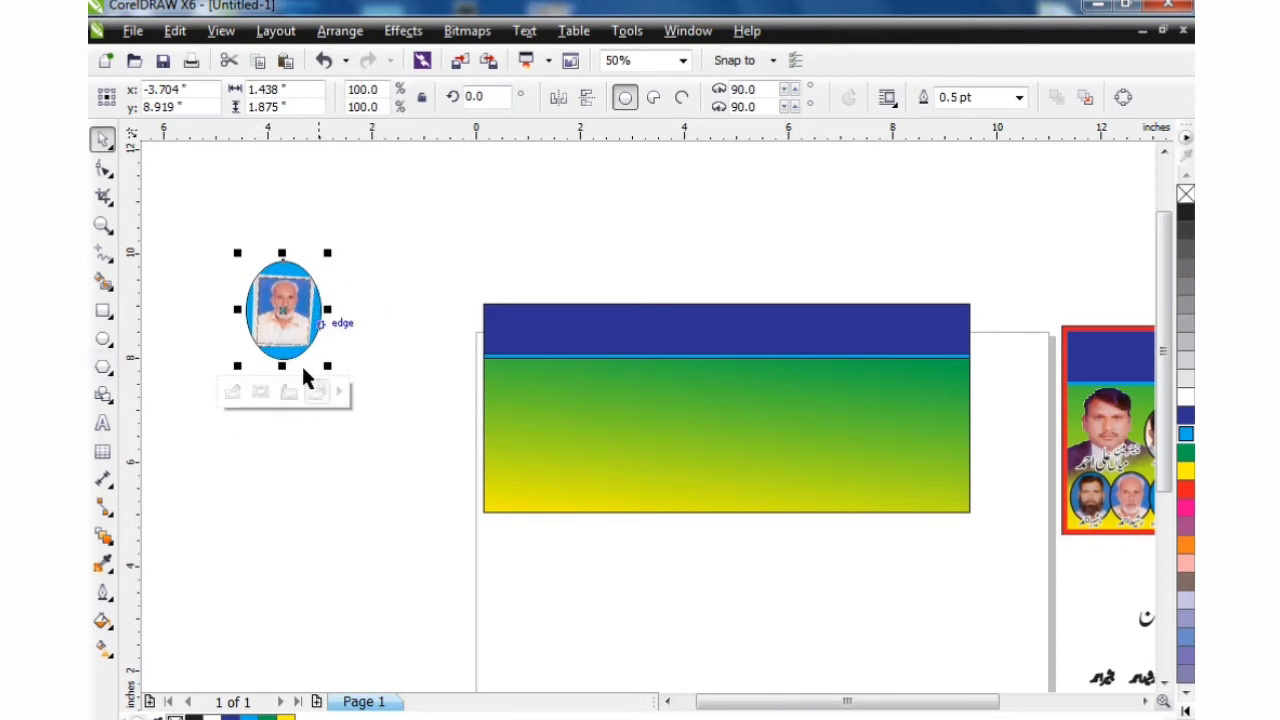
Edit the ellipse's PowerClip contents and enlarge the photo about its centre to about 1.95 by 2.25 inches, covering the whole ellipse
{"action": "left_click", "coordinate": [237, 395]}
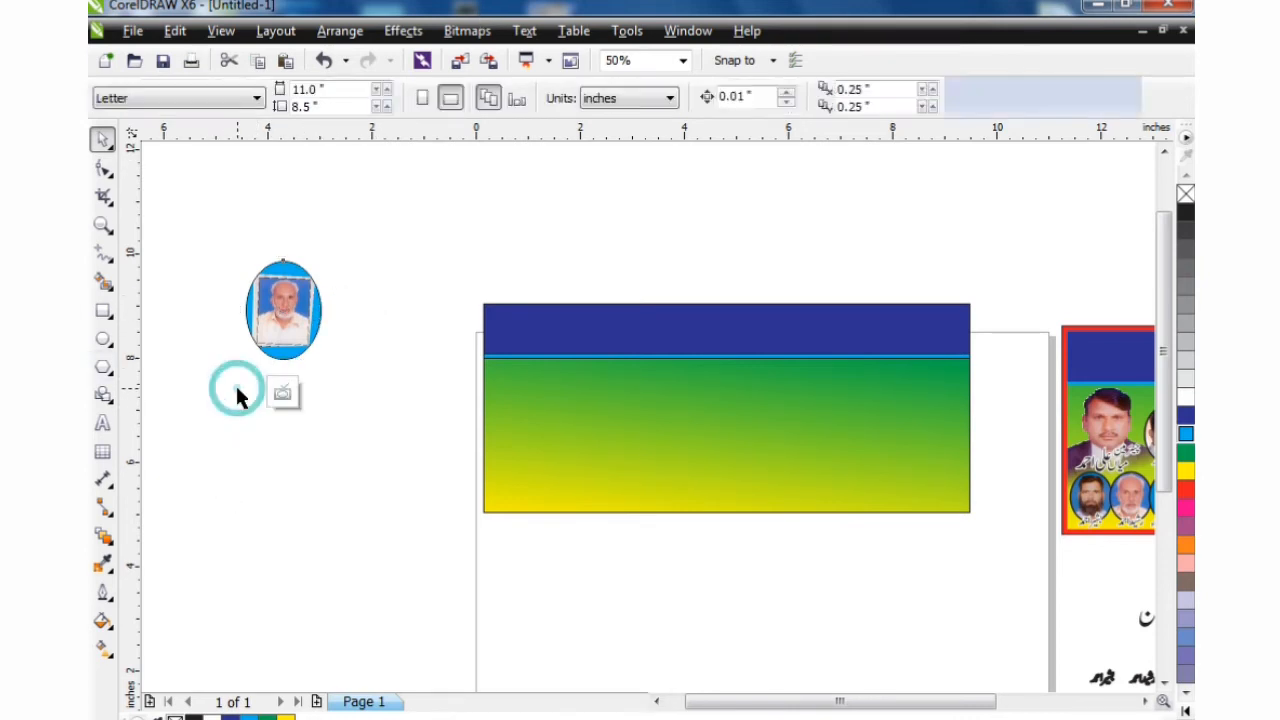
{"action": "left_click", "coordinate": [287, 315]}
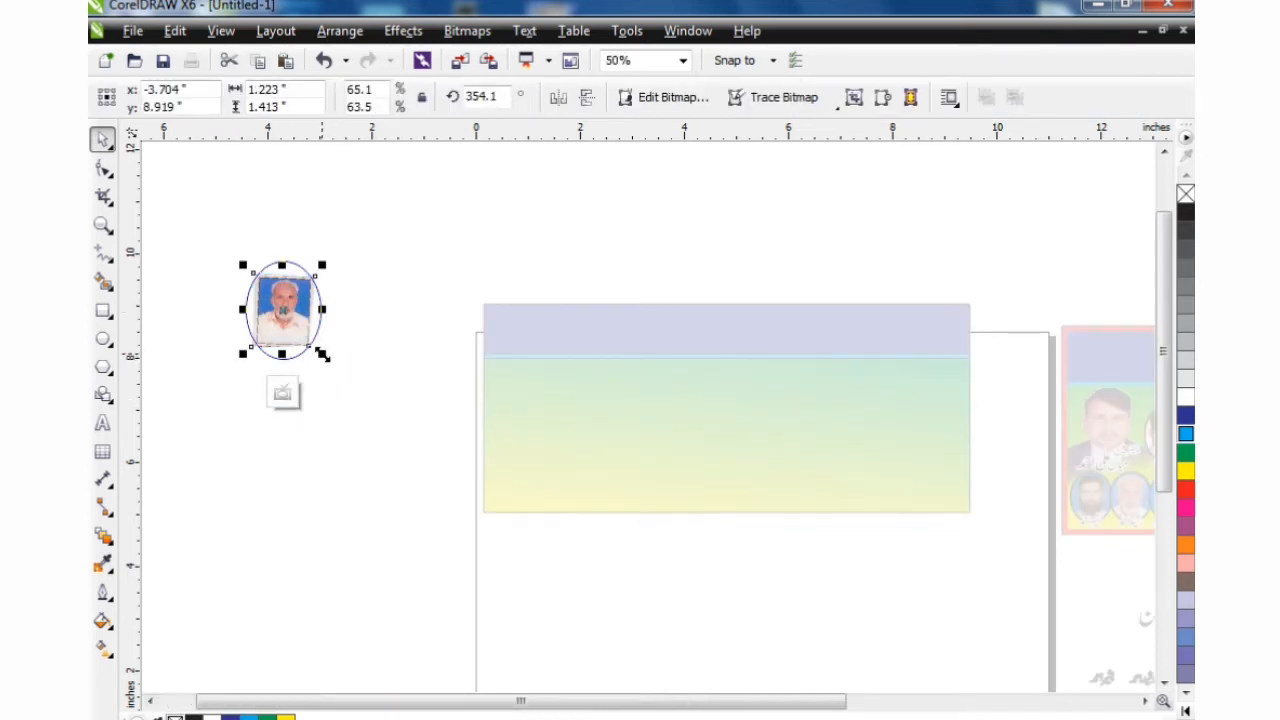
{"action": "left_click_drag", "start_coordinate": [322, 354], "coordinate": [331, 370]}
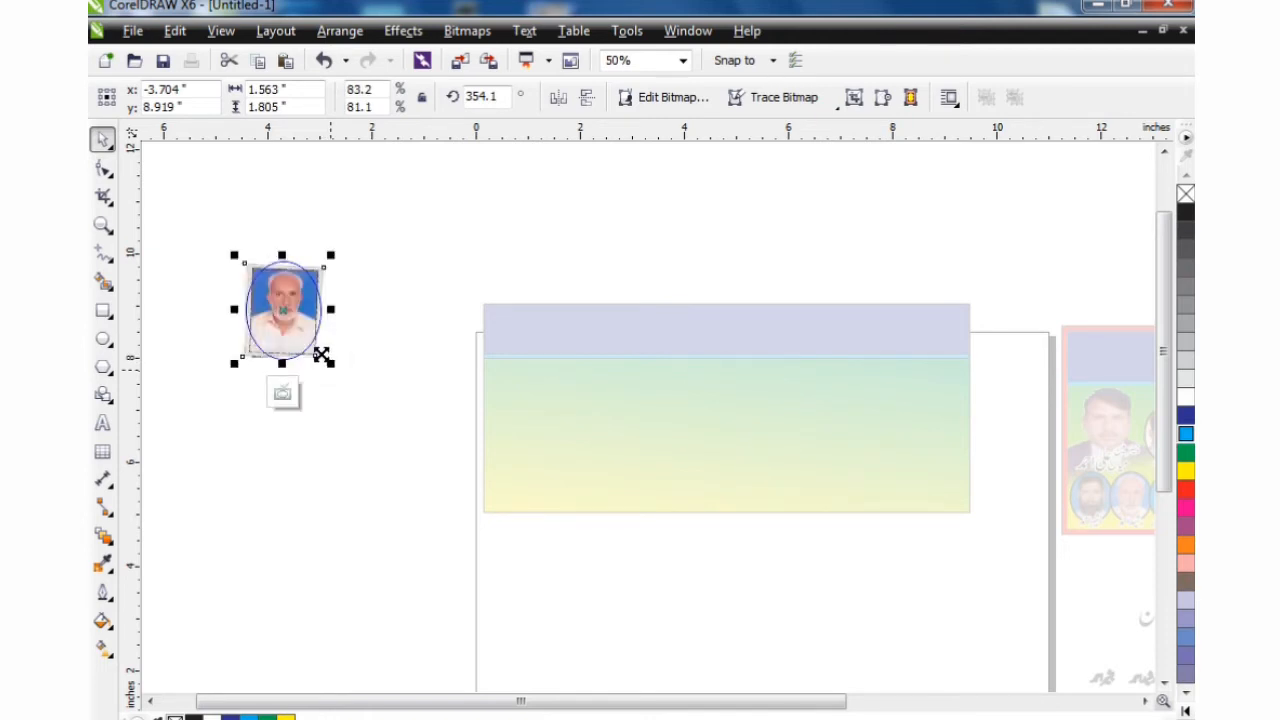
{"action": "left_click_drag", "start_coordinate": [331, 362], "coordinate": [343, 371]}
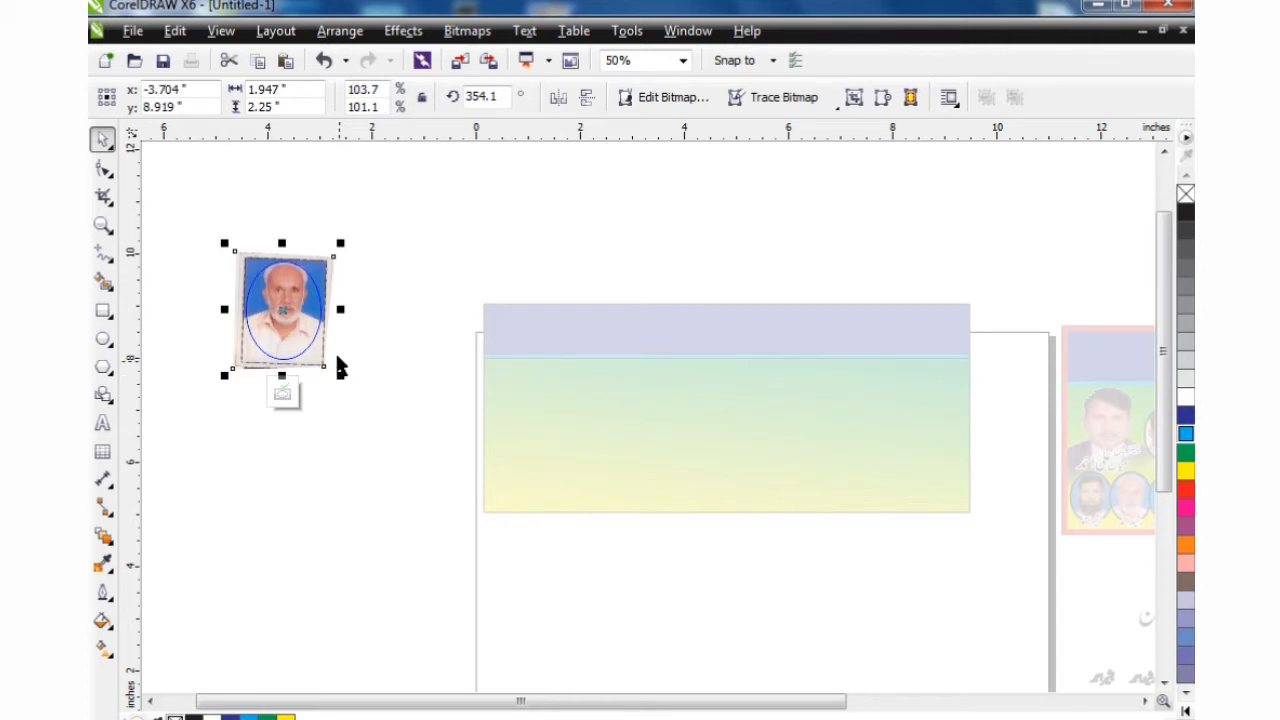
Nudge the photo down within the ellipse to about y 8.84 inches so the head fits inside the outline
{"action": "key", "text": "Down"}
{"action": "key", "text": "Down"}
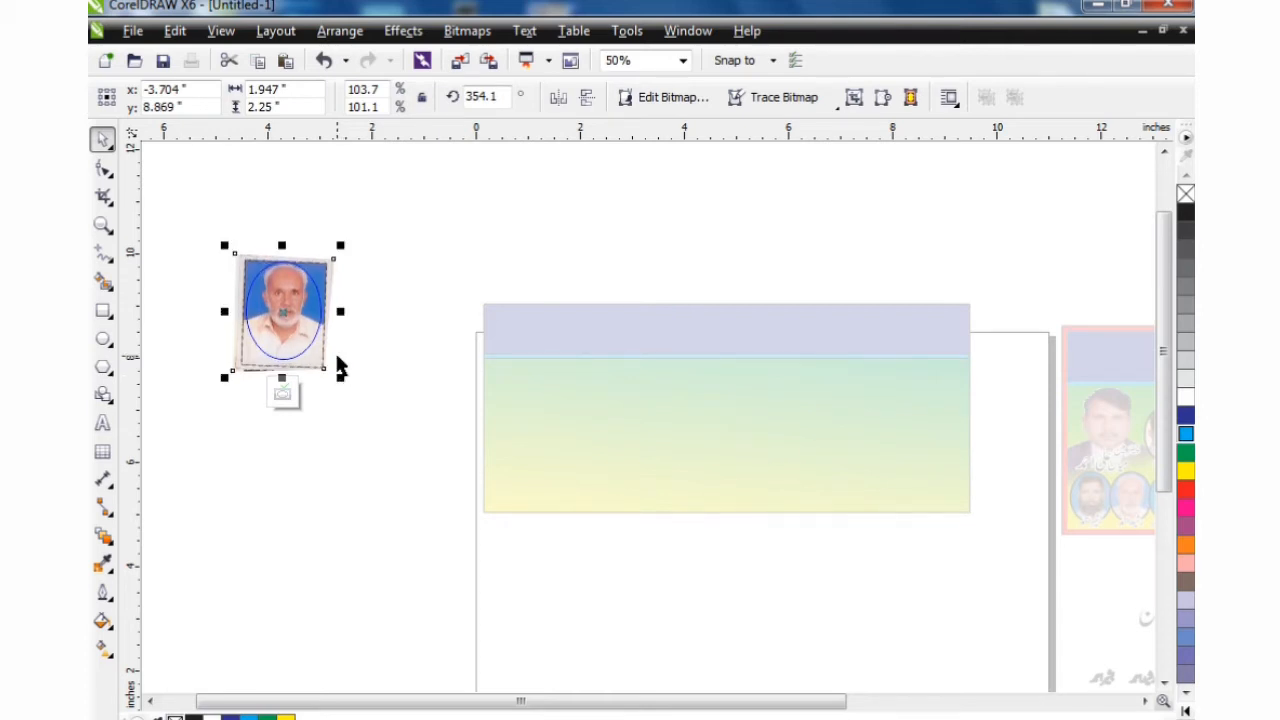
{"action": "key", "text": "Down"}
{"action": "key", "text": "Down"}
{"action": "key", "text": "Down"}
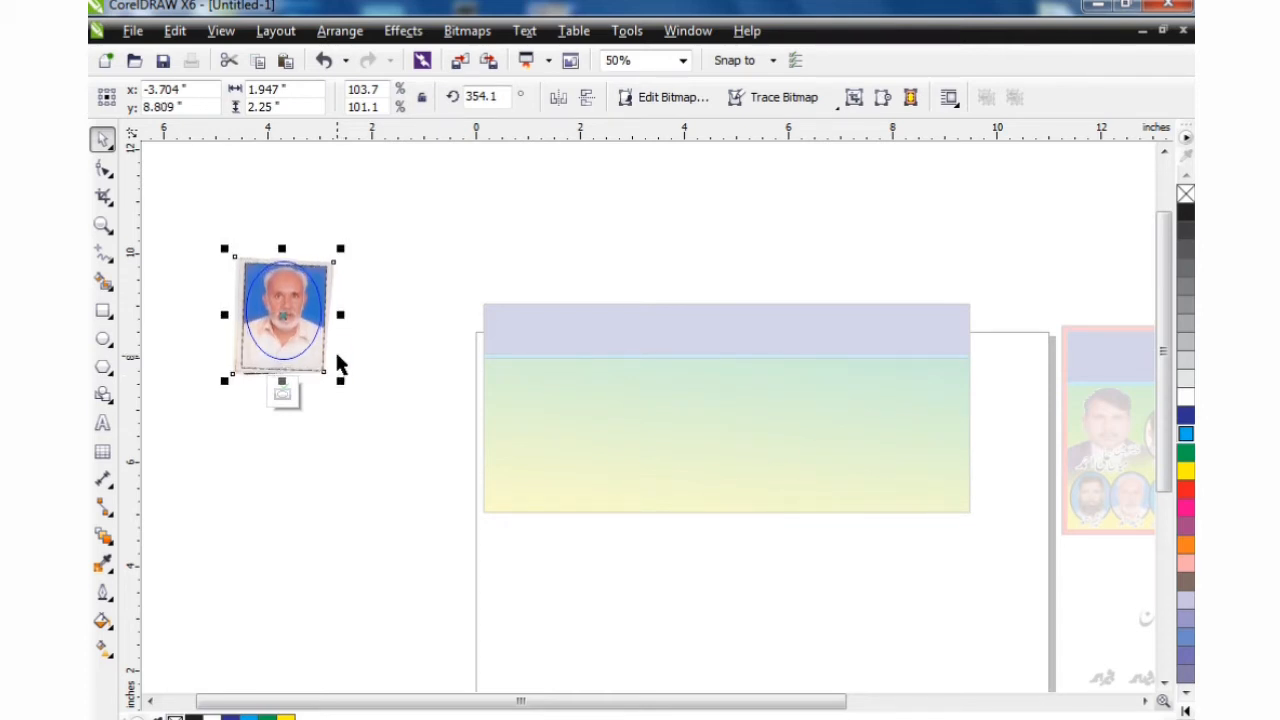
{"action": "key", "text": "Down"}
{"action": "key", "text": "Up"}
{"action": "key", "text": "Up"}
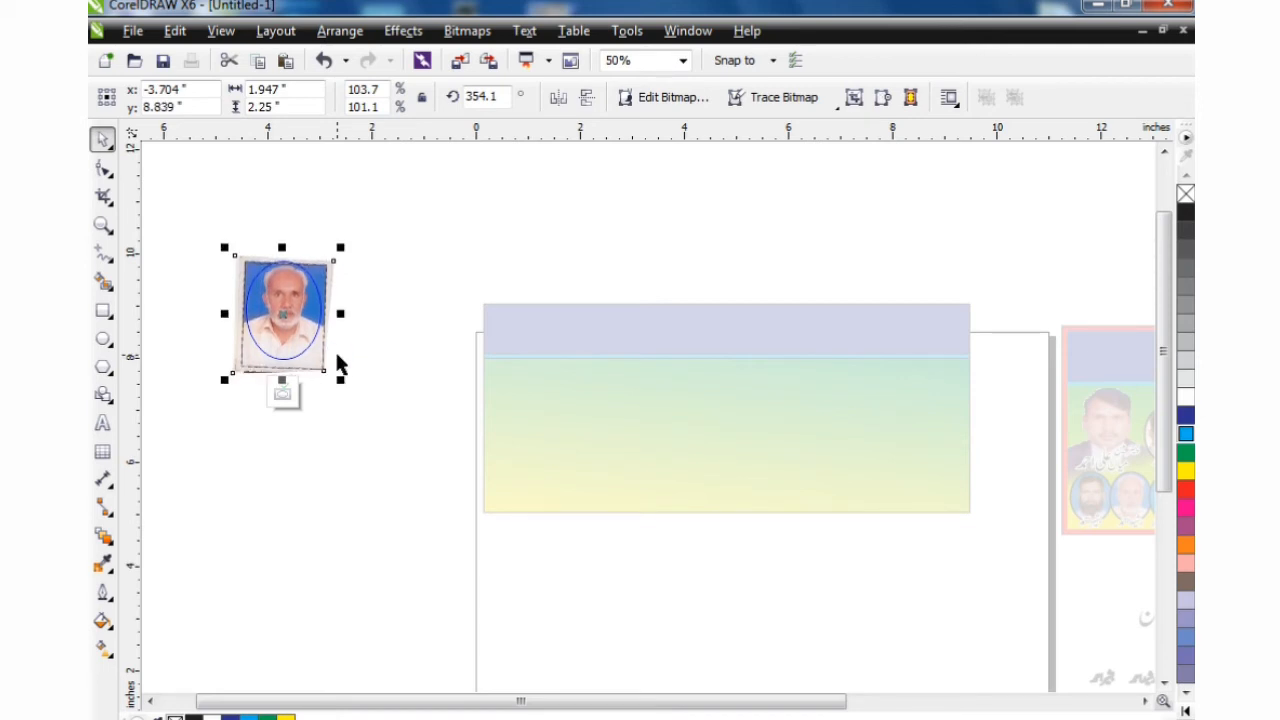
Nudge the photo up within the ellipse to about y 8.88 inches and finish editing the PowerClip contents
{"action": "key", "text": "Up"}
{"action": "scroll", "coordinate": [279, 262], "scroll_direction": "up", "scroll_amount": 1}
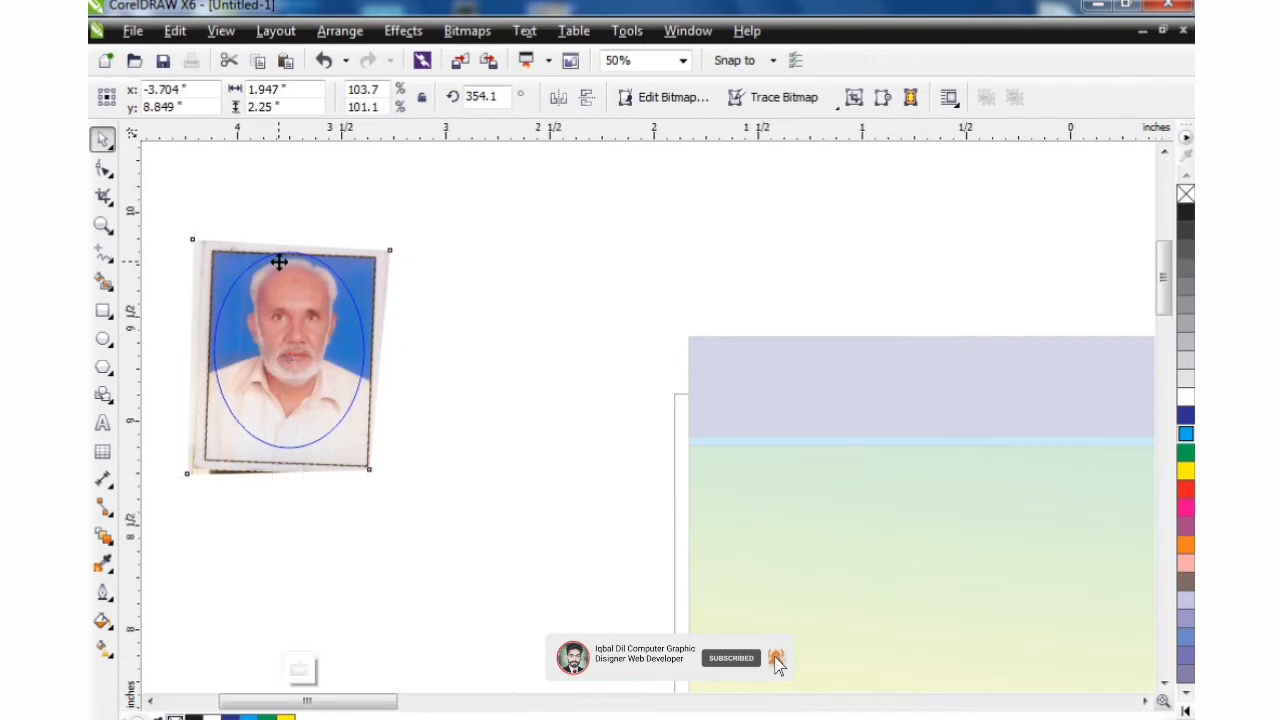
{"action": "scroll", "coordinate": [279, 262], "scroll_direction": "up", "scroll_amount": 2}
{"action": "key", "text": "Up"}
{"action": "key", "text": "Up"}
{"action": "key", "text": "Up"}
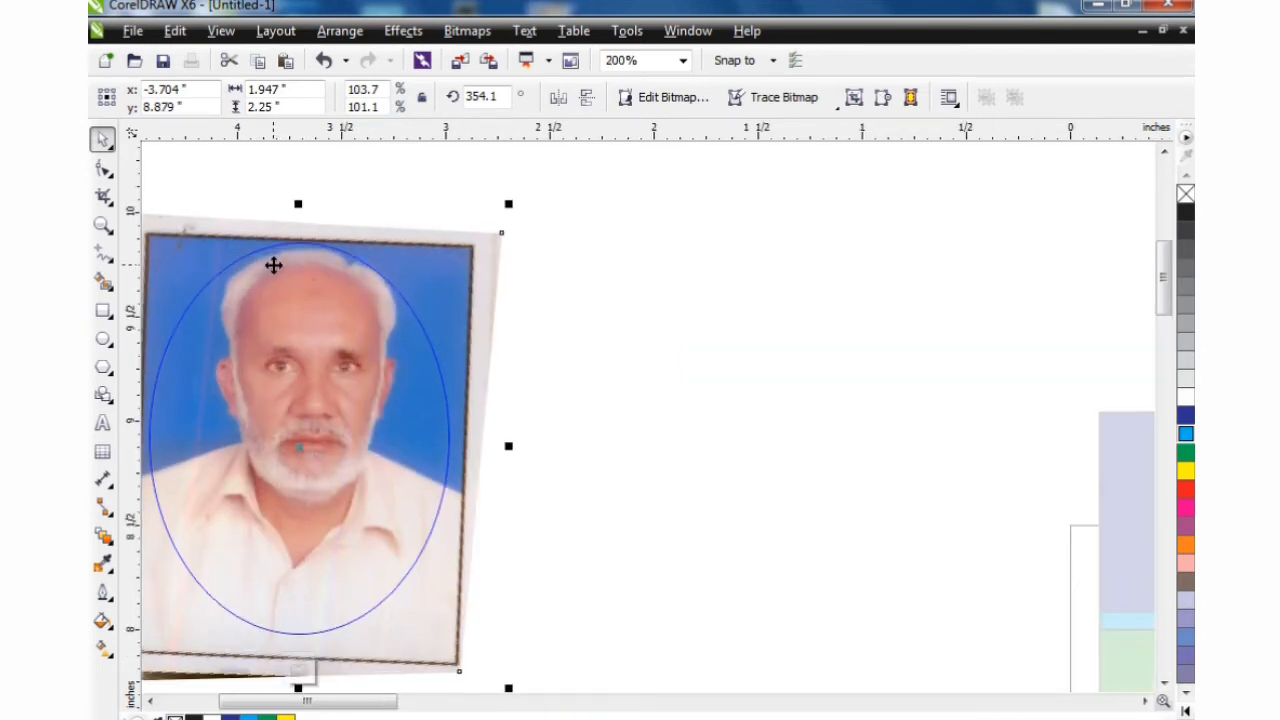
{"action": "scroll", "coordinate": [319, 568], "scroll_direction": "down", "scroll_amount": 1}
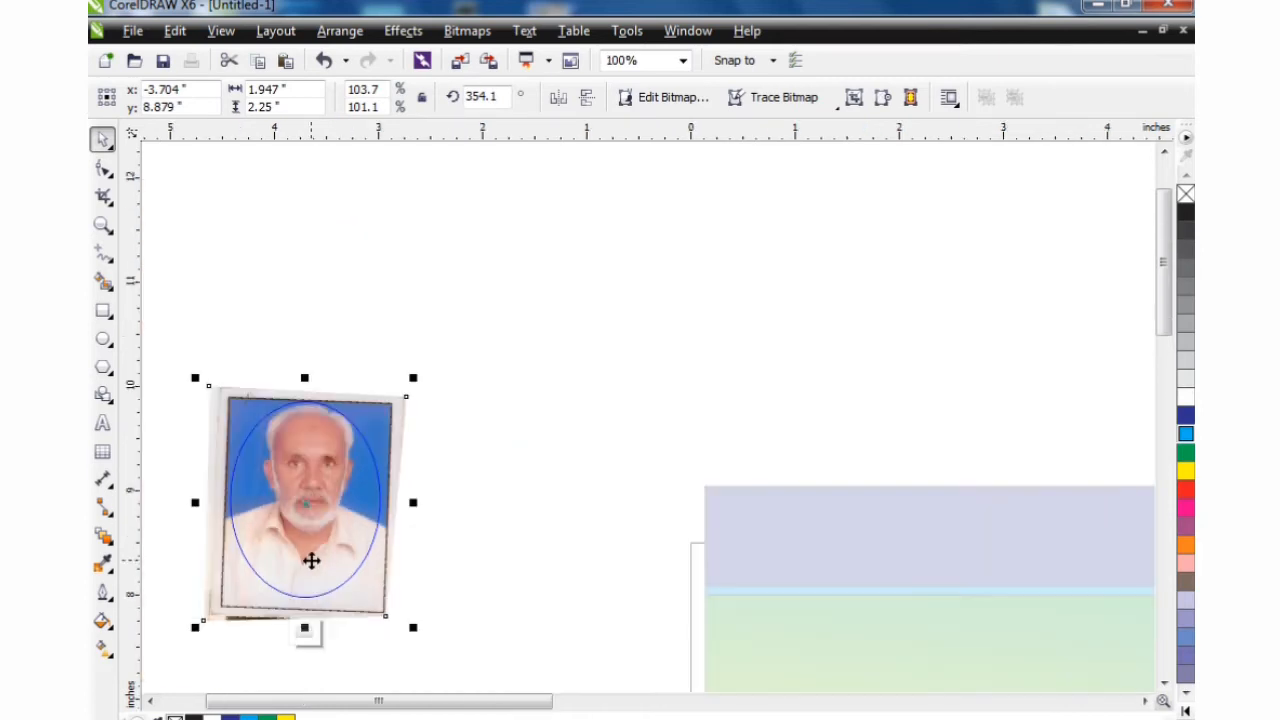
{"action": "left_click", "coordinate": [305, 632]}
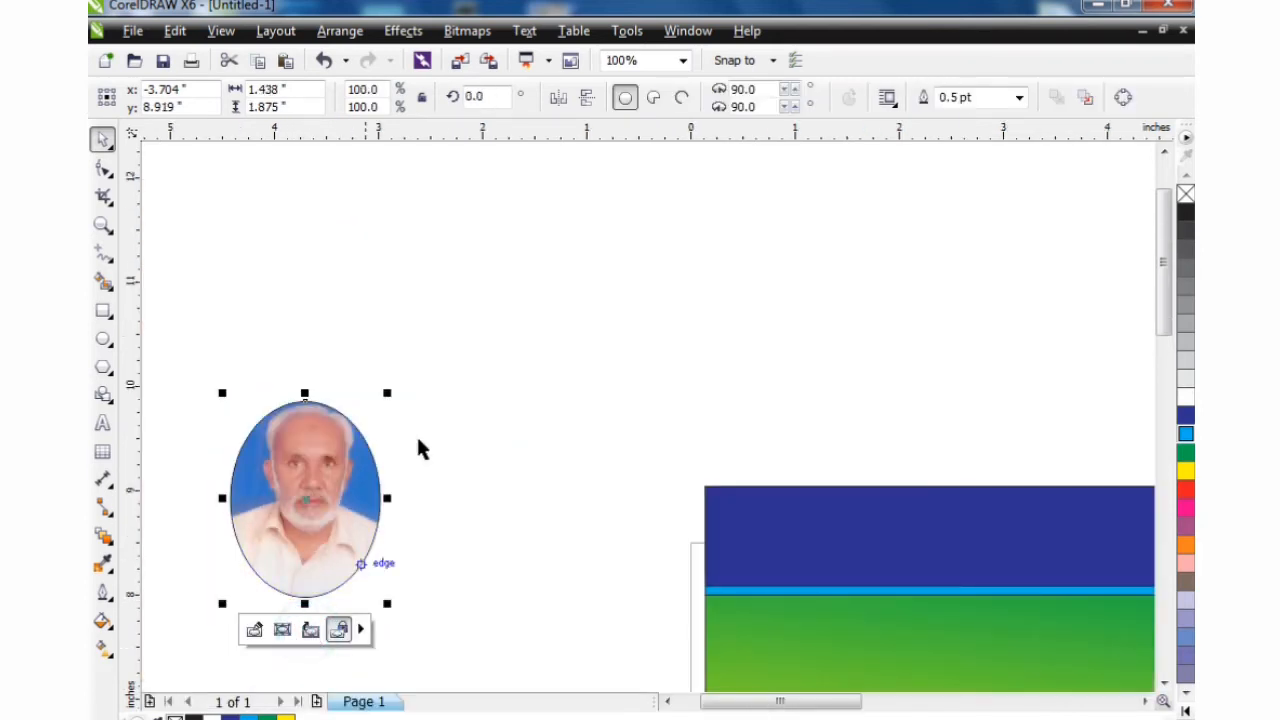
{"action": "left_click", "coordinate": [451, 336]}
Move the clipped portrait ellipse into the banner's lower left corner, centred at about x 1.02, y 6.17 inches
{"action": "scroll", "coordinate": [300, 447], "scroll_direction": "down", "scroll_amount": 1}
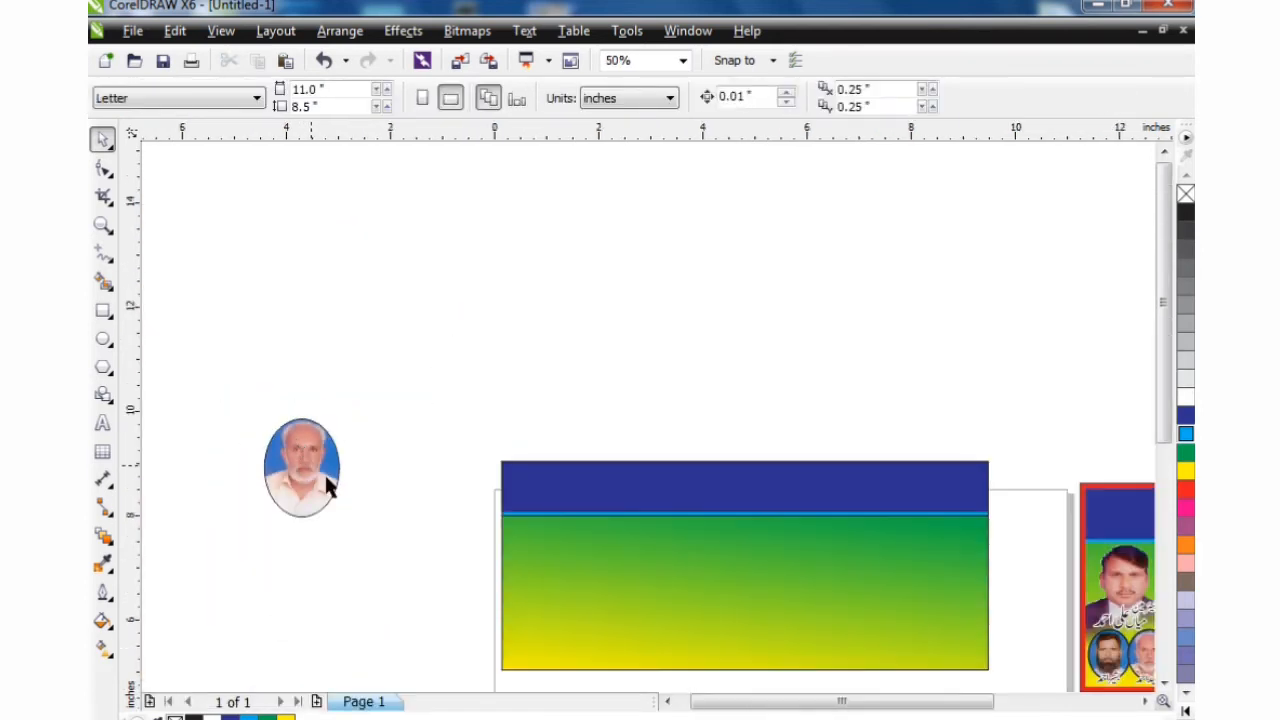
{"action": "scroll", "coordinate": [318, 495], "scroll_direction": "down", "scroll_amount": 1}
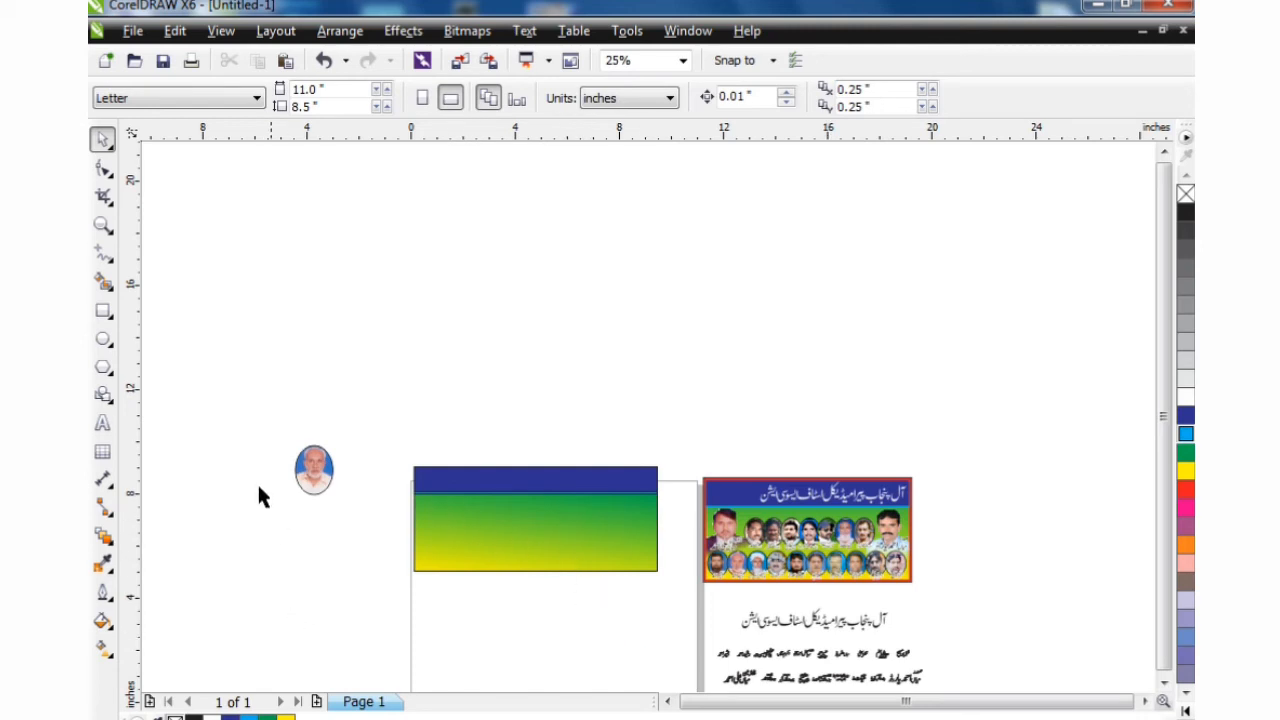
{"action": "left_click_drag", "start_coordinate": [308, 466], "coordinate": [437, 541]}
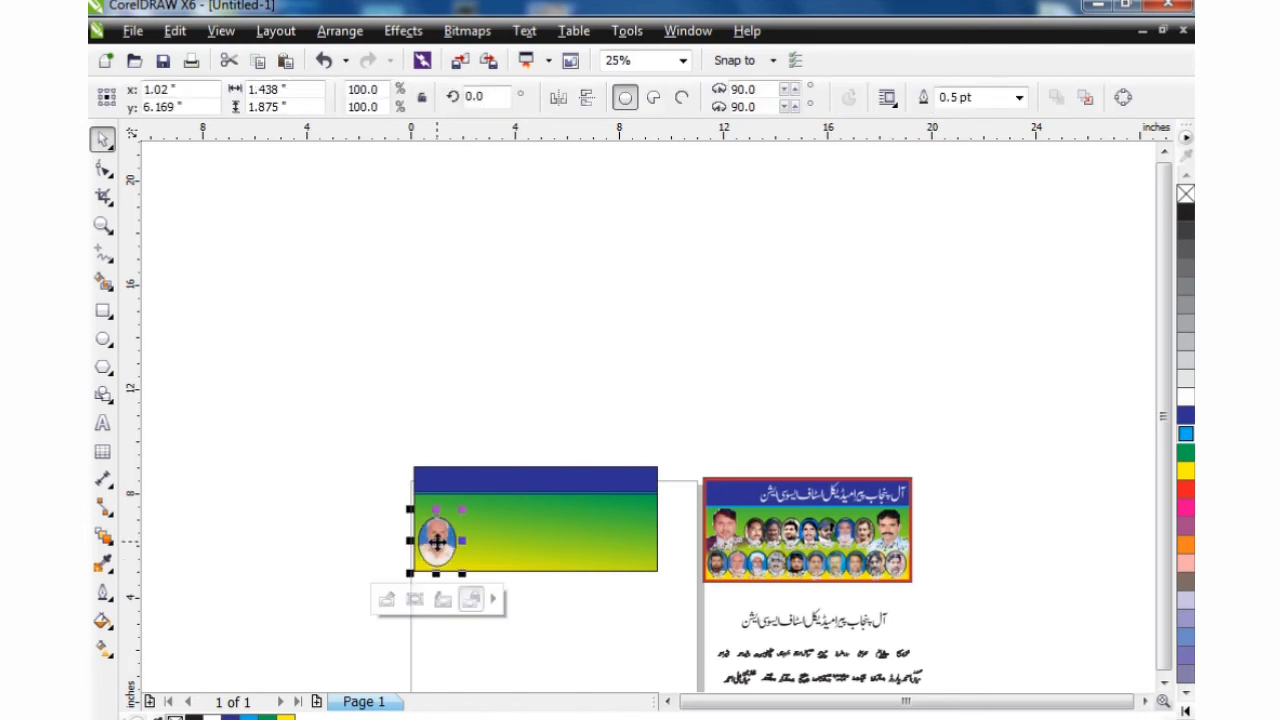
{"action": "left_click", "coordinate": [620, 660]}
Move the Urdu association title onto the banner's blue header, centred at about x 6.36, y 8.55 inches, and colour it white
{"action": "left_click_drag", "start_coordinate": [938, 591], "coordinate": [826, 680]}
{"action": "left_click", "coordinate": [835, 628]}
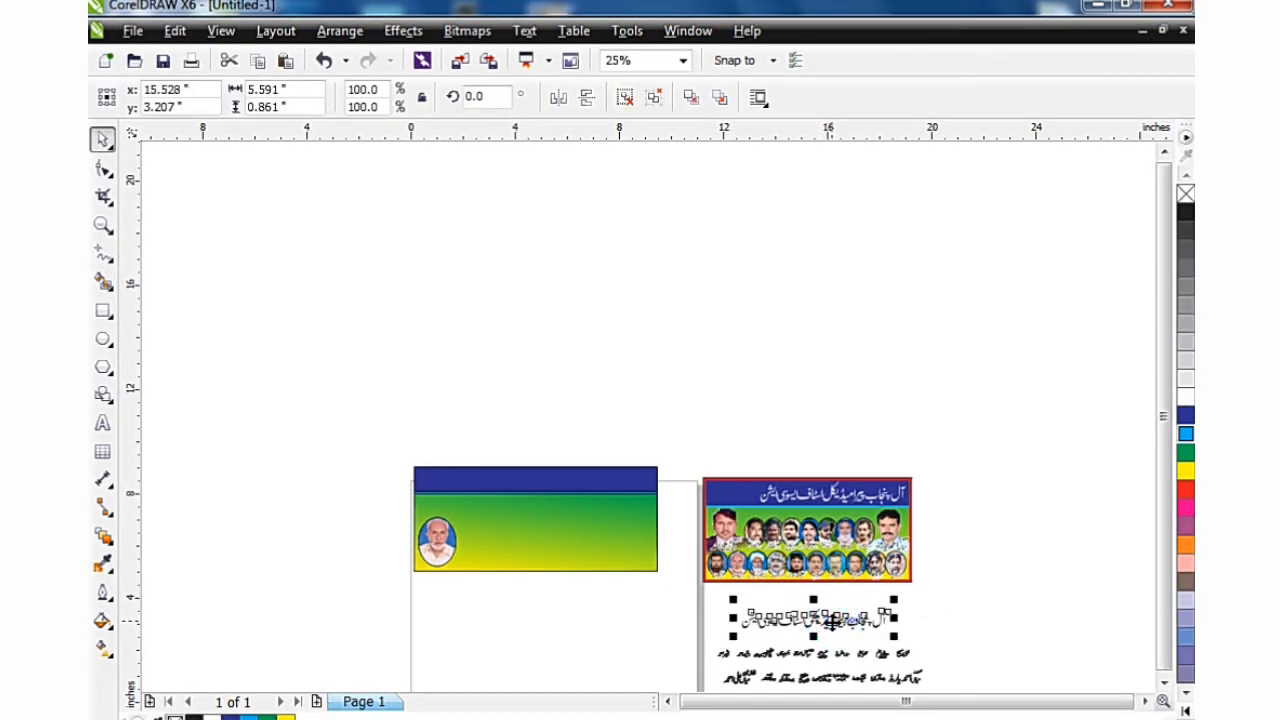
{"action": "mouse_move", "coordinate": [822, 620]}
{"action": "left_mouse_down"}
{"action": "mouse_move", "coordinate": [646, 434]}
{"action": "mouse_move", "coordinate": [548, 445]}
{"action": "mouse_move", "coordinate": [560, 481]}
{"action": "mouse_move", "coordinate": [577, 482]}
{"action": "left_mouse_up"}
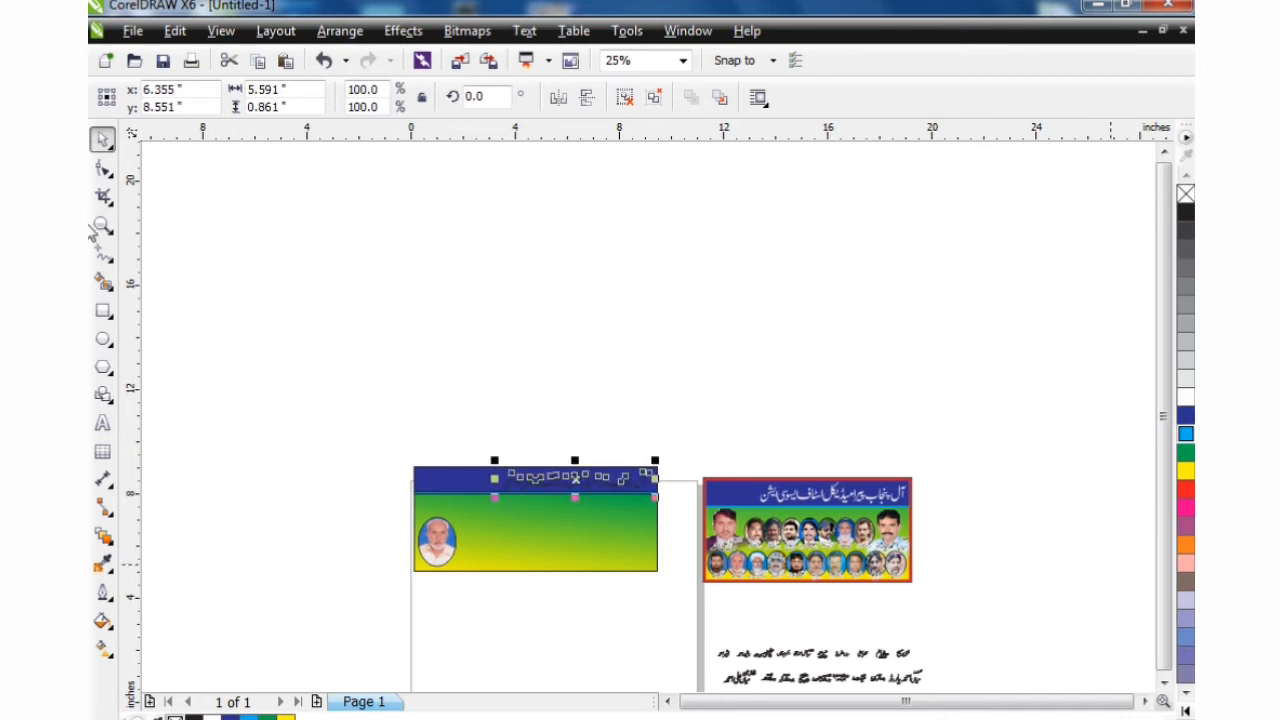
{"action": "left_click", "coordinate": [755, 292]}
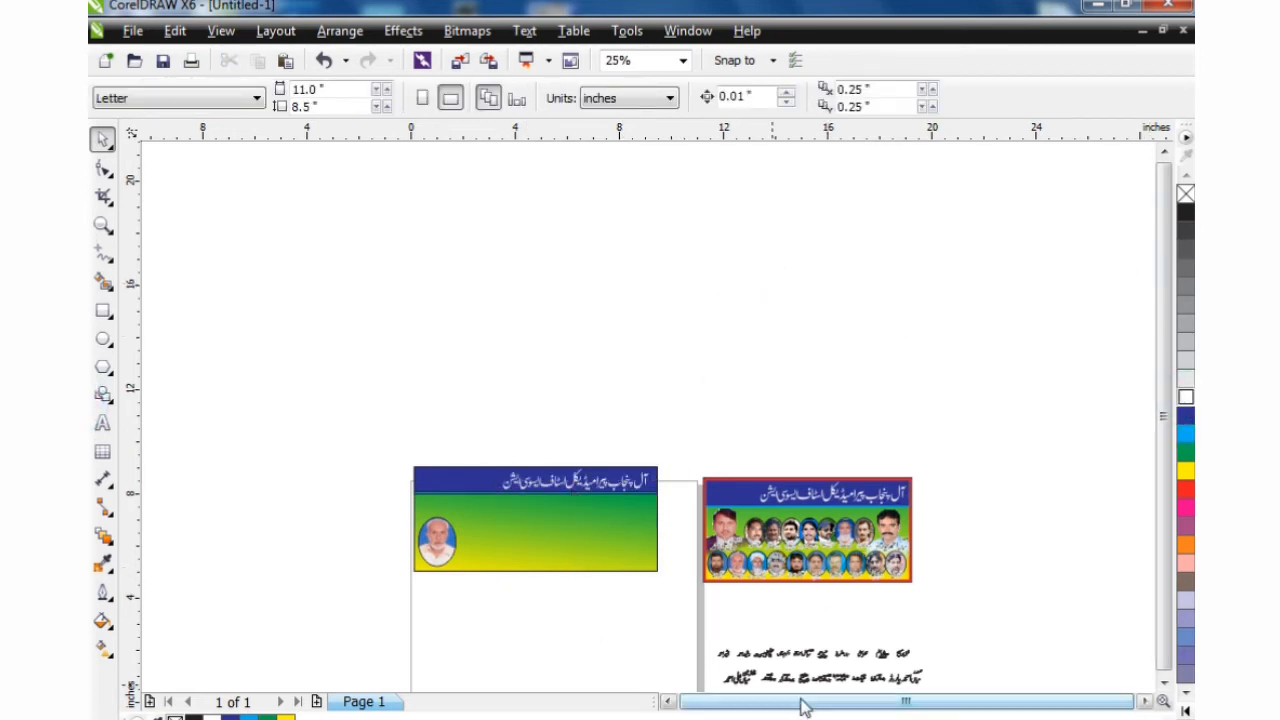
Move the upper of the two loose name rows to the banner's lower edge beside the portrait, filled white with a black outline
{"action": "left_click", "coordinate": [838, 658]}
{"action": "left_click_drag", "start_coordinate": [810, 658], "coordinate": [562, 564]}
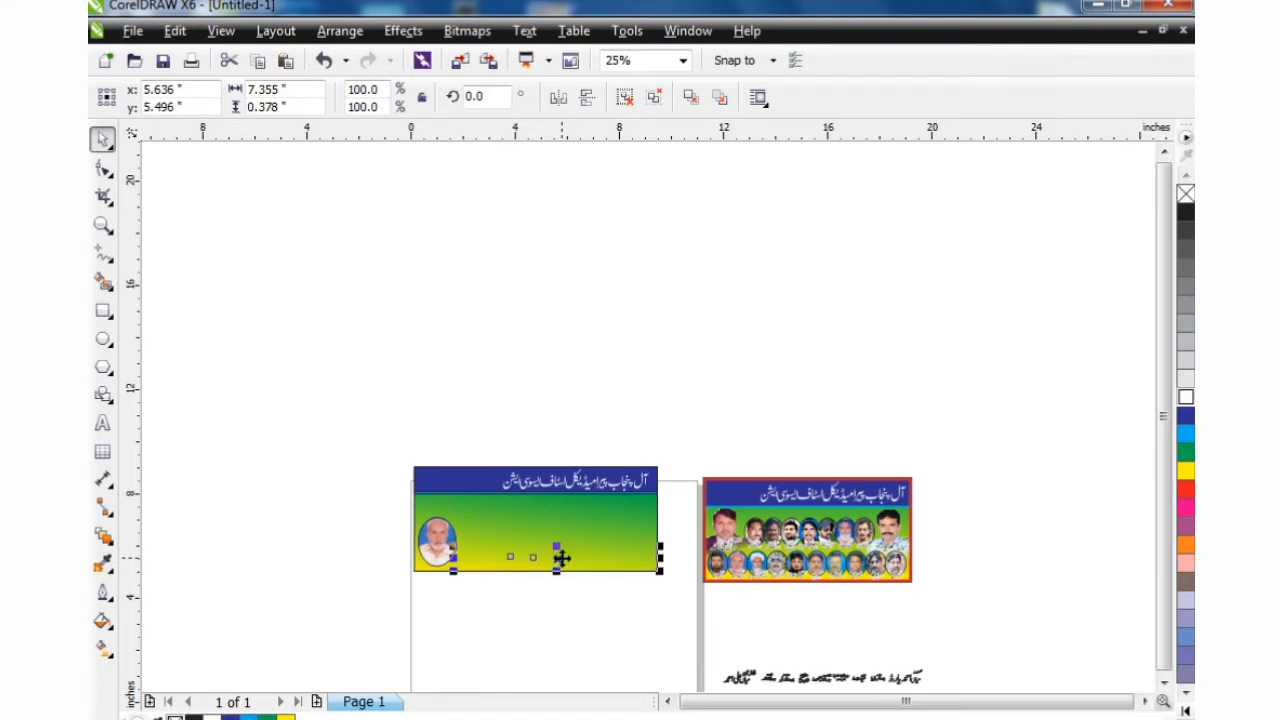
{"action": "left_click", "coordinate": [1182, 401]}
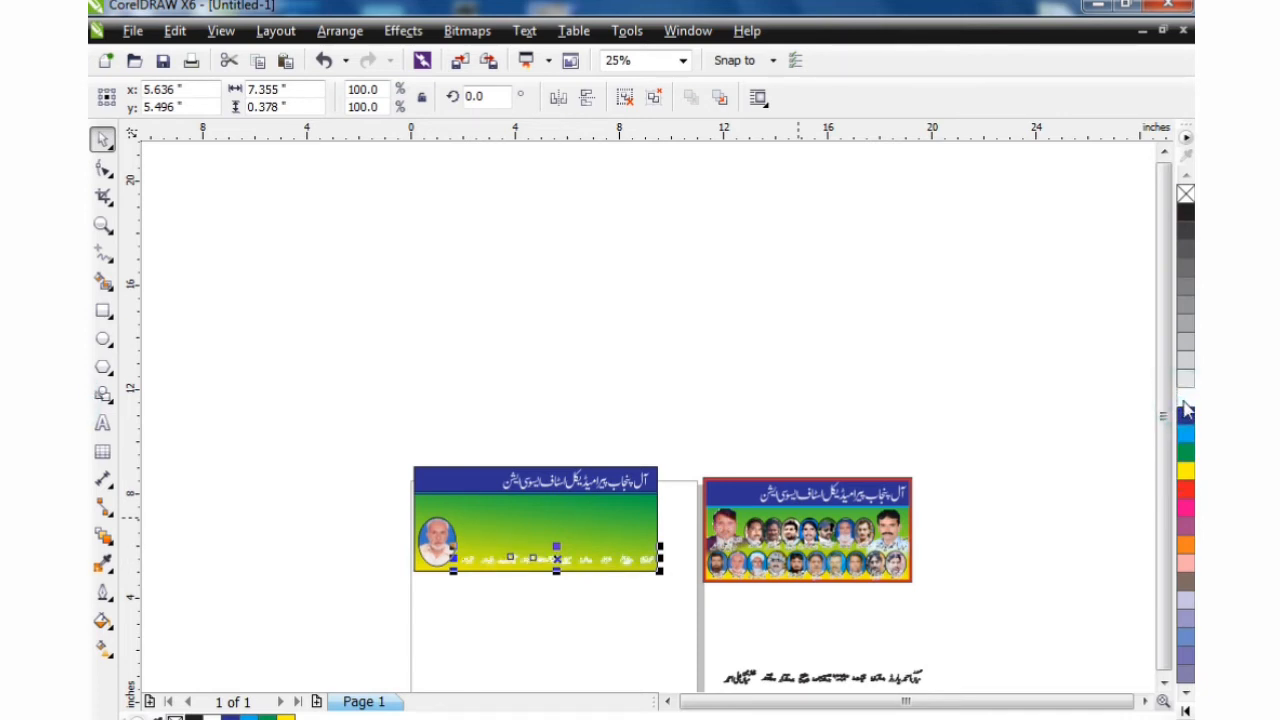
{"action": "left_click", "coordinate": [1186, 214]}
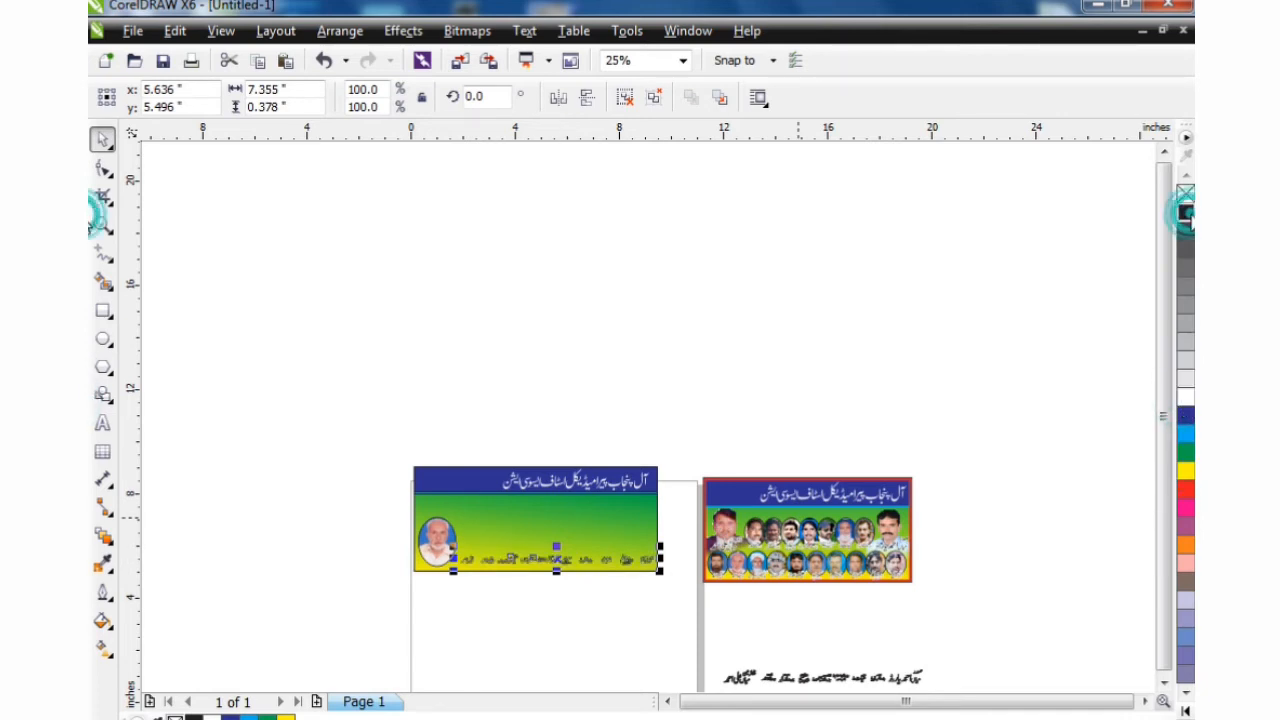
{"action": "left_click", "coordinate": [830, 372]}
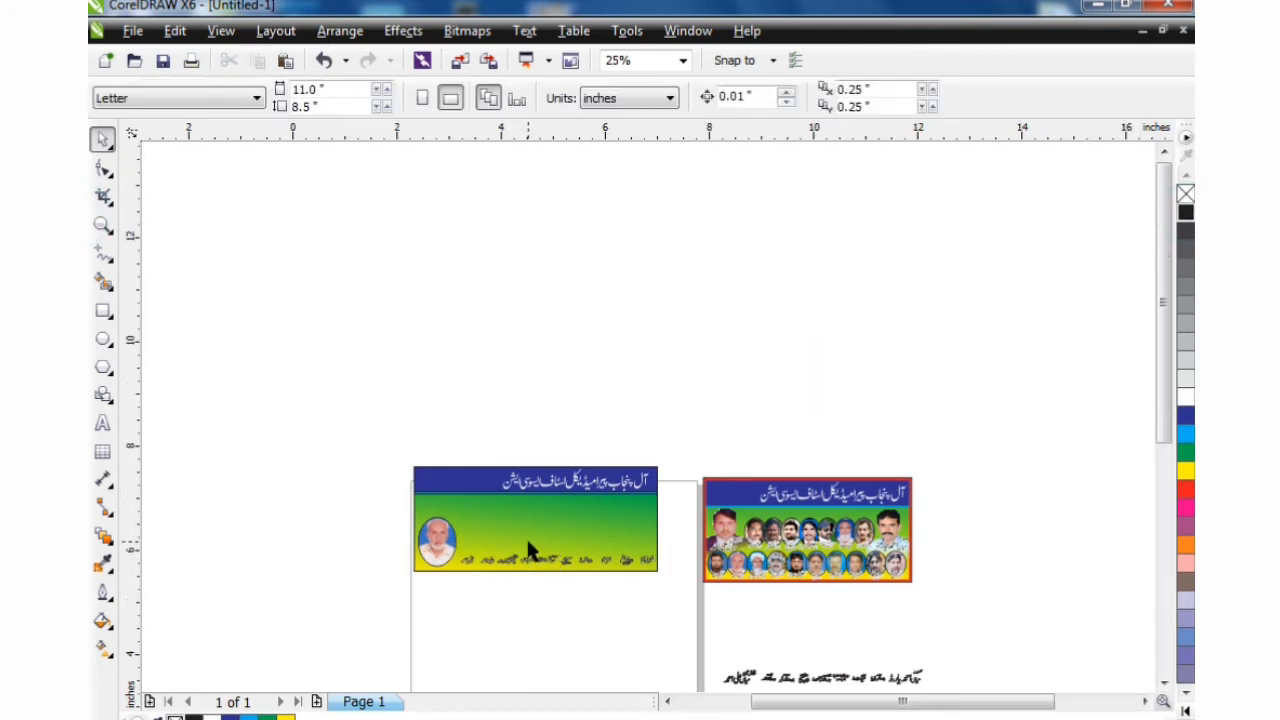
Move the remaining row of names onto the banner above the first row, centred at about x 5.72, y 6.43 inches
{"action": "scroll", "coordinate": [530, 551], "scroll_direction": "up", "scroll_amount": 1}
{"action": "scroll", "coordinate": [530, 551], "scroll_direction": "up", "scroll_amount": 1}
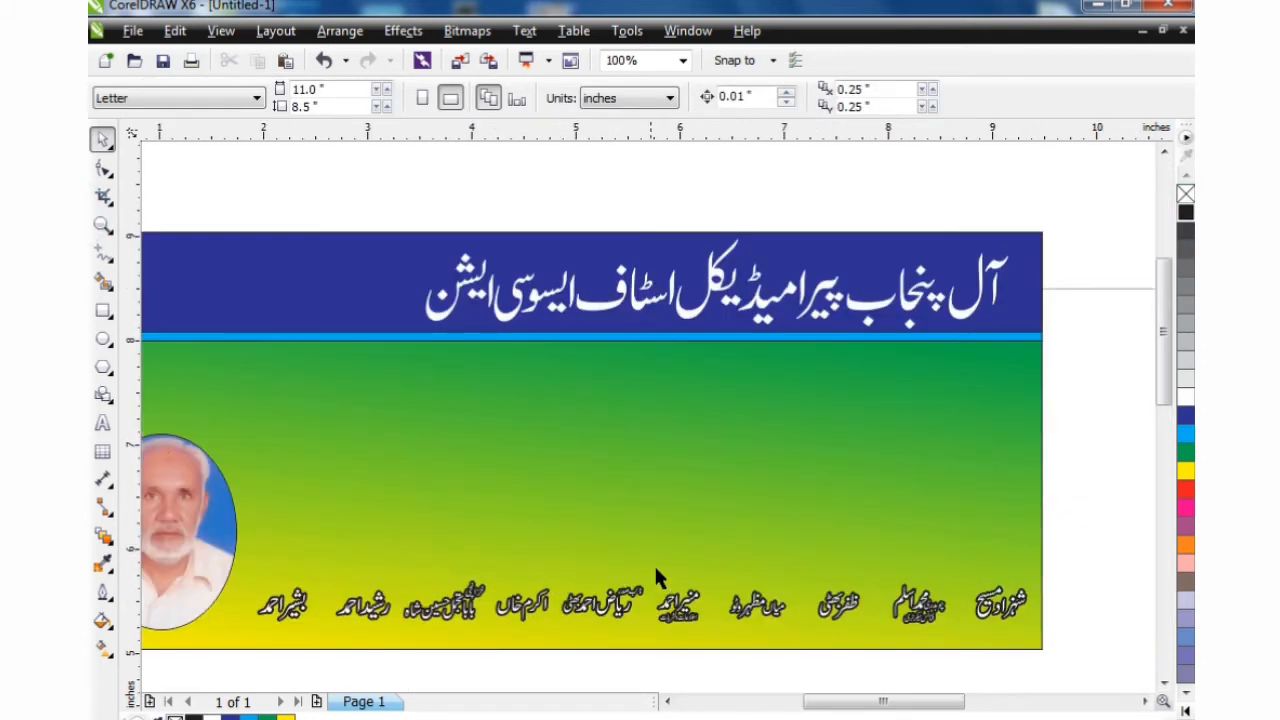
{"action": "scroll", "coordinate": [684, 600], "scroll_direction": "down", "scroll_amount": 1}
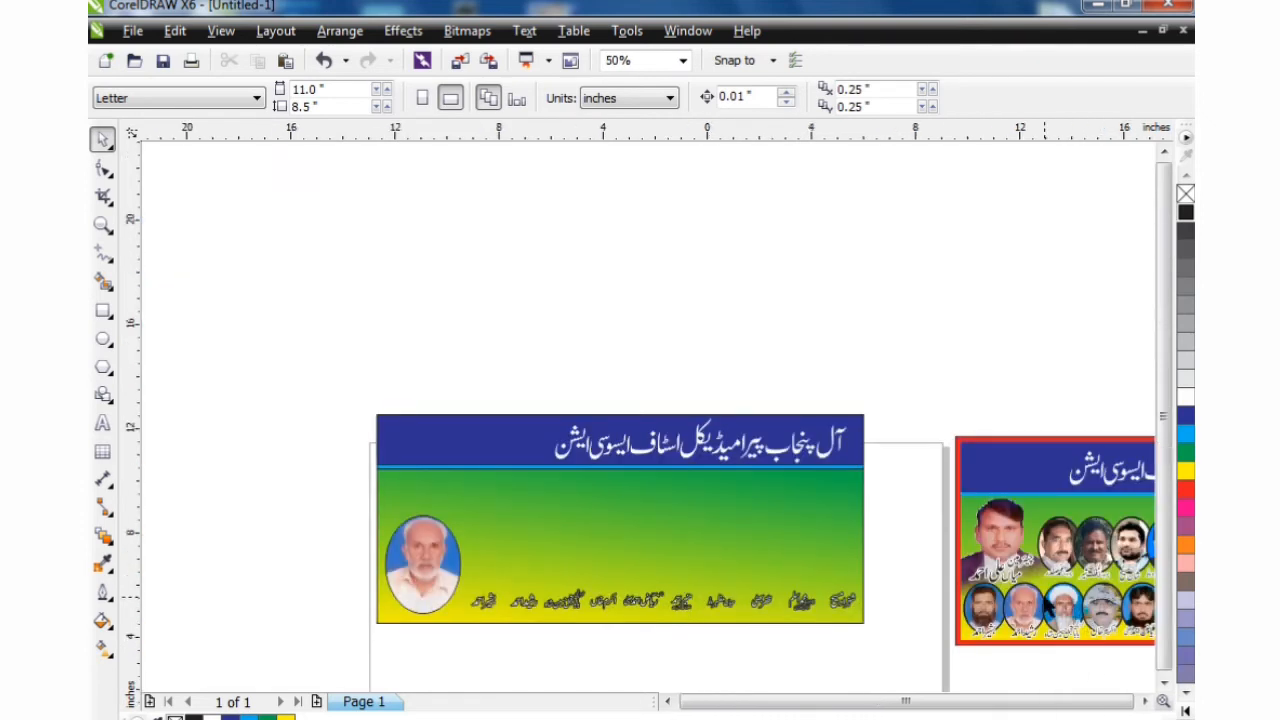
{"action": "scroll", "coordinate": [1046, 598], "scroll_direction": "down", "scroll_amount": 1}
{"action": "left_click", "coordinate": [1145, 702]}
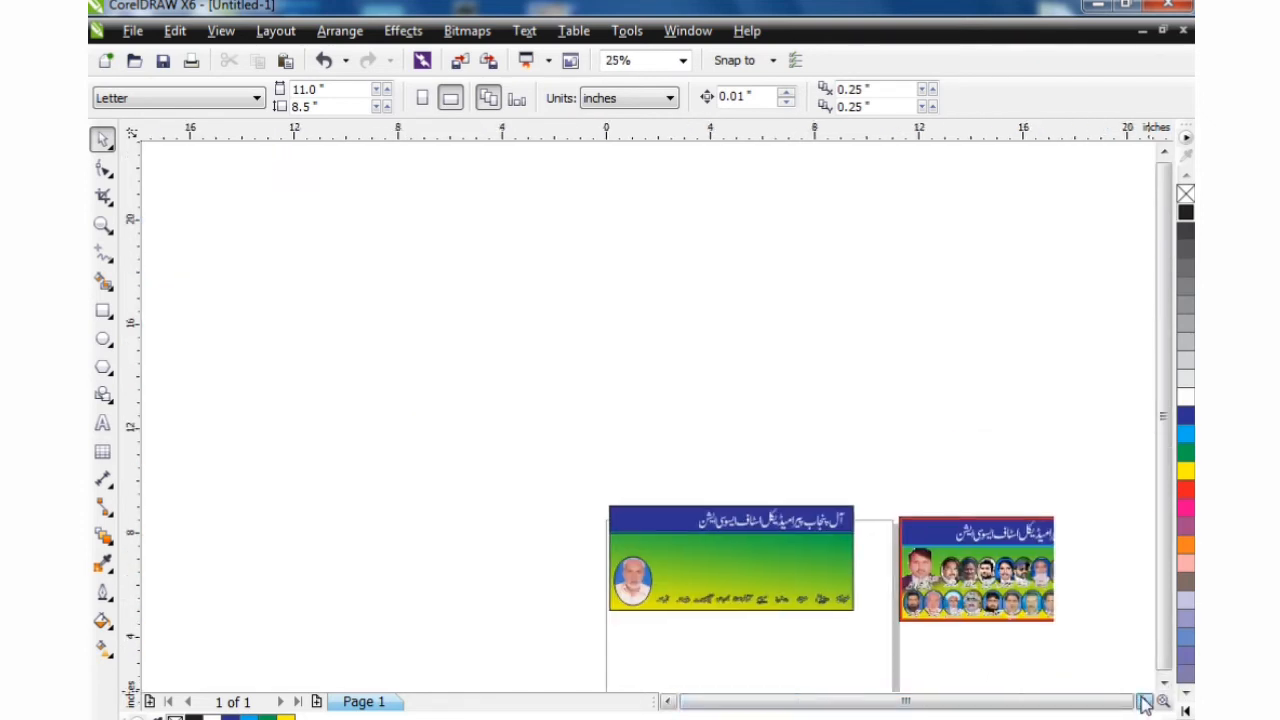
{"action": "left_click", "coordinate": [1145, 702]}
{"action": "left_click", "coordinate": [1145, 702]}
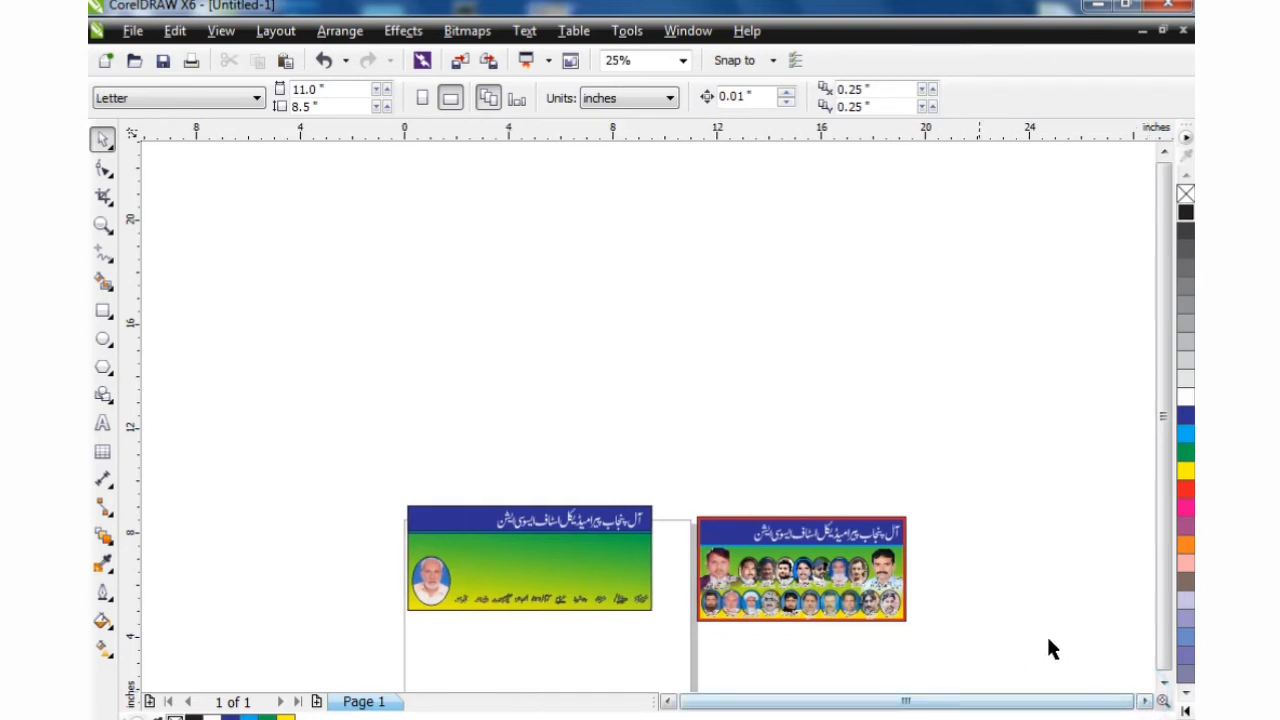
{"action": "left_click", "coordinate": [1163, 684]}
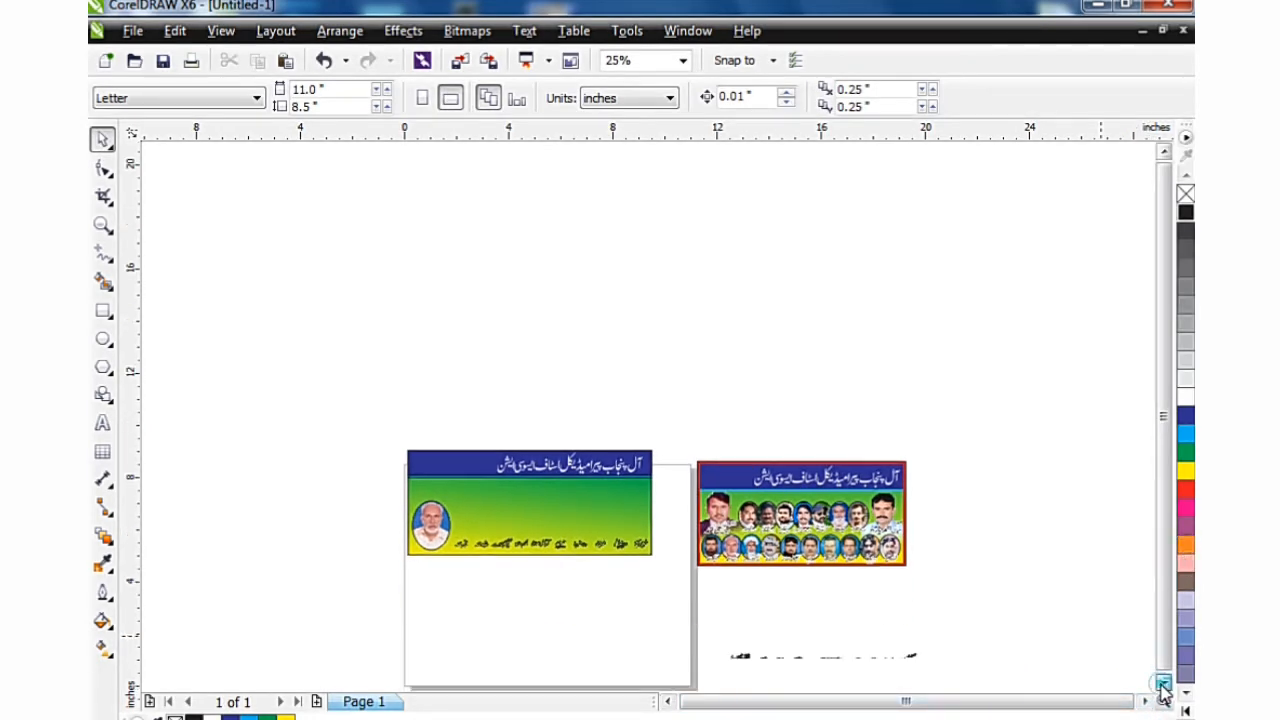
{"action": "left_click", "coordinate": [1163, 685]}
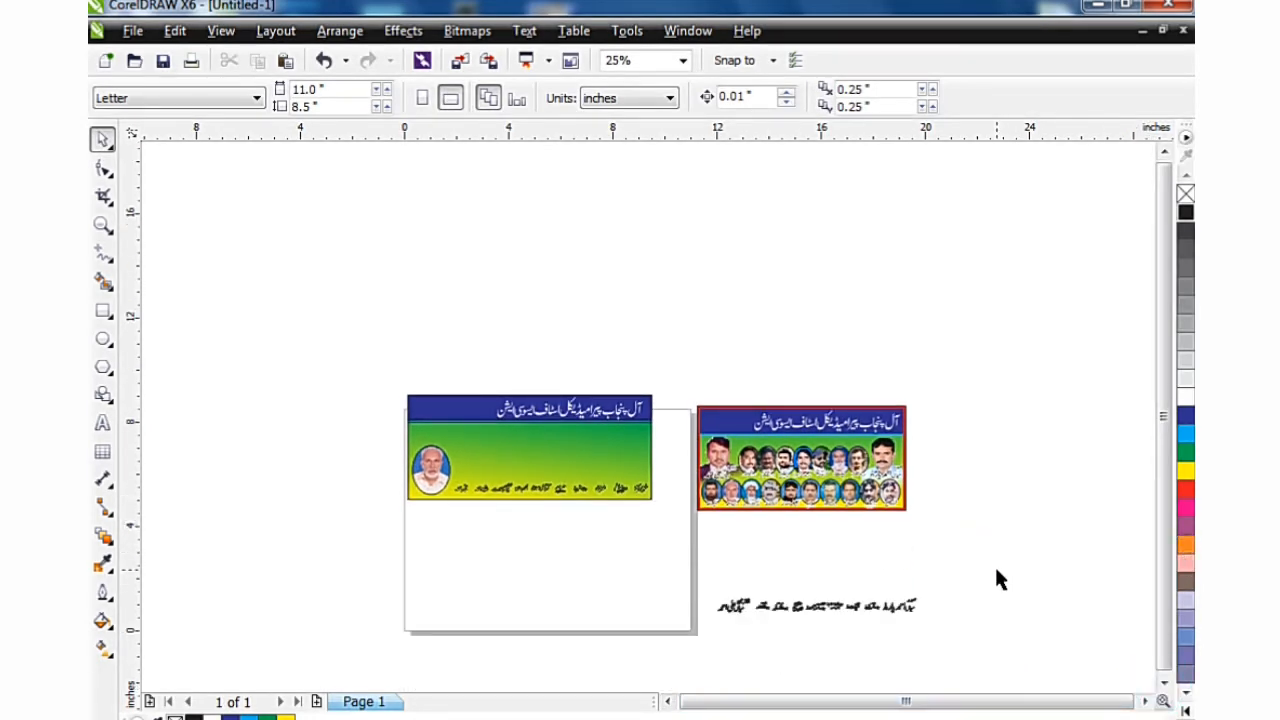
{"action": "left_click_drag", "start_coordinate": [997, 571], "coordinate": [640, 638]}
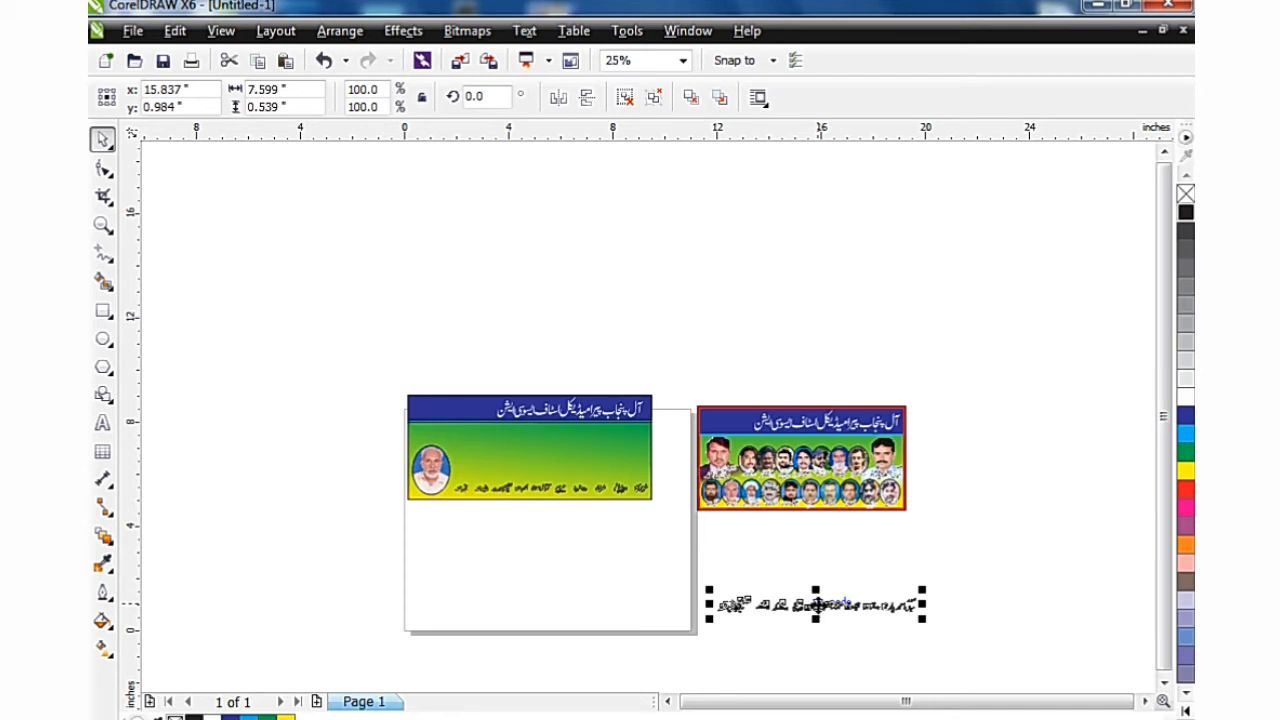
{"action": "mouse_move", "coordinate": [816, 604]}
{"action": "left_mouse_down"}
{"action": "mouse_move", "coordinate": [634, 445]}
{"action": "mouse_move", "coordinate": [528, 444]}
{"action": "mouse_move", "coordinate": [568, 460]}
{"action": "mouse_move", "coordinate": [556, 449]}
{"action": "mouse_move", "coordinate": [554, 463]}
{"action": "left_mouse_up"}
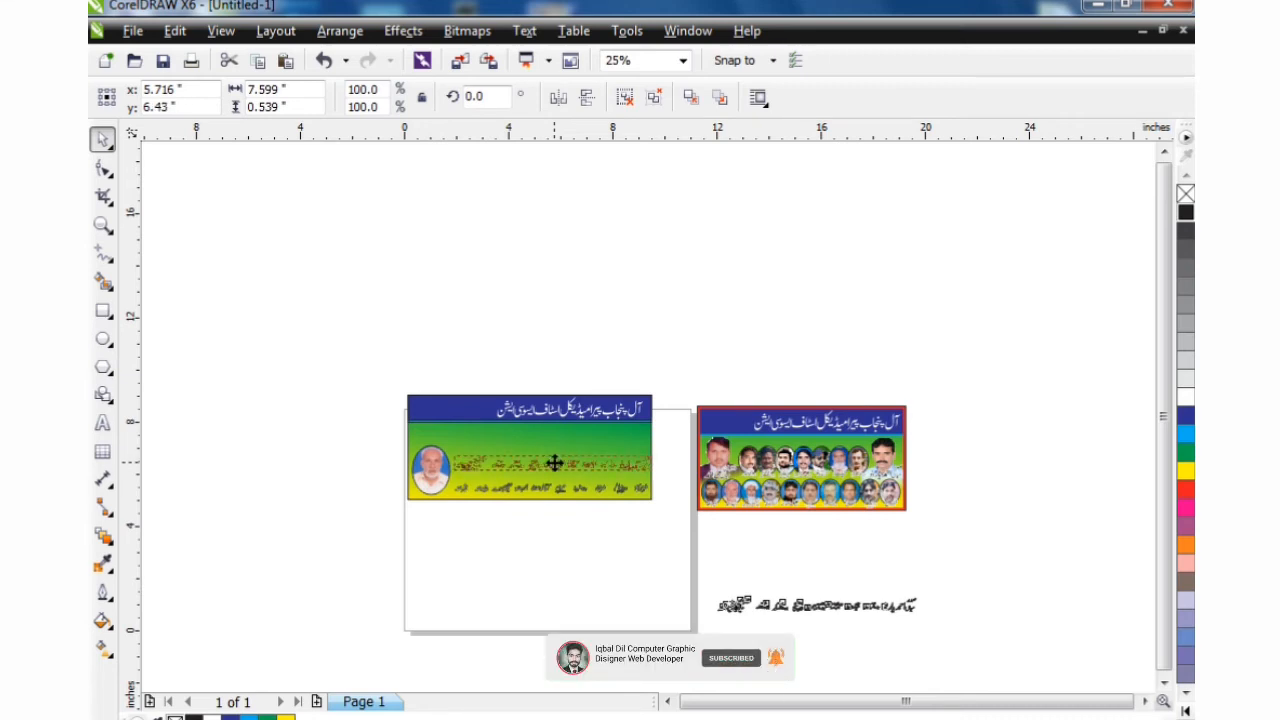
{"action": "left_click_drag", "start_coordinate": [554, 463], "coordinate": [554, 463]}
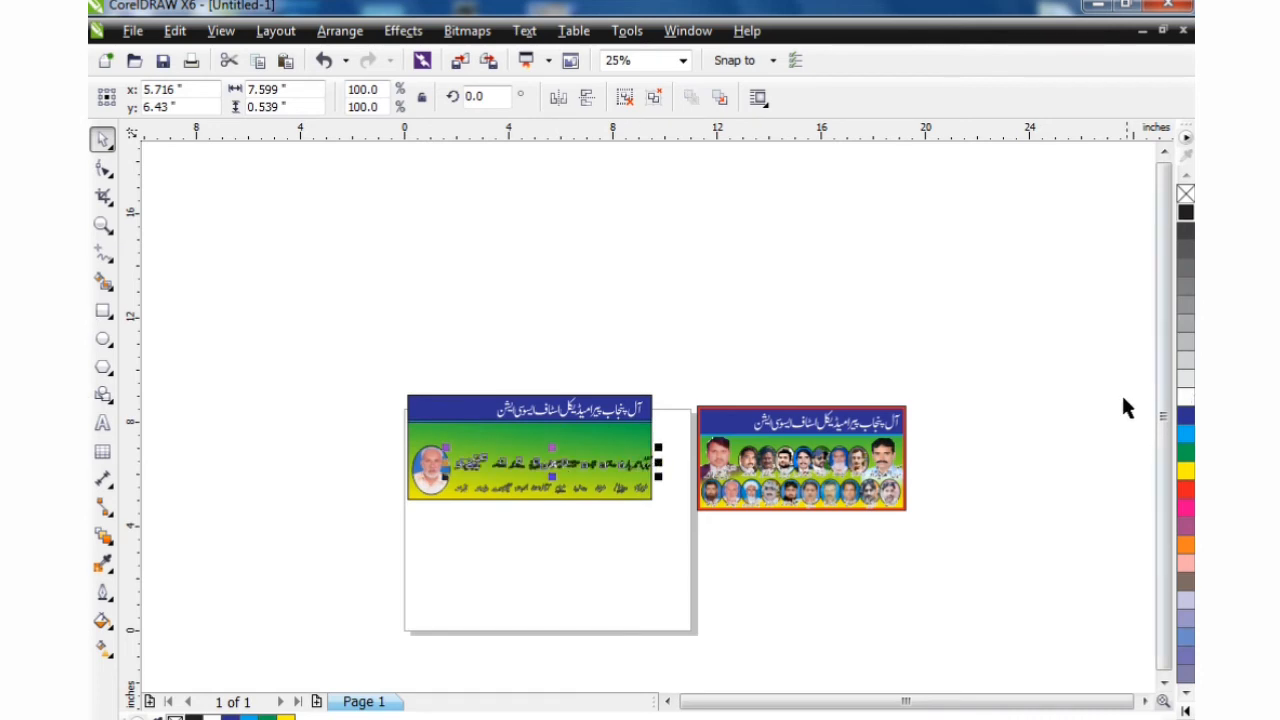
Colour the banner's upper row of names white with a black outline
{"action": "left_click", "coordinate": [502, 507]}
{"action": "scroll", "coordinate": [505, 513], "scroll_direction": "up", "scroll_amount": 1}
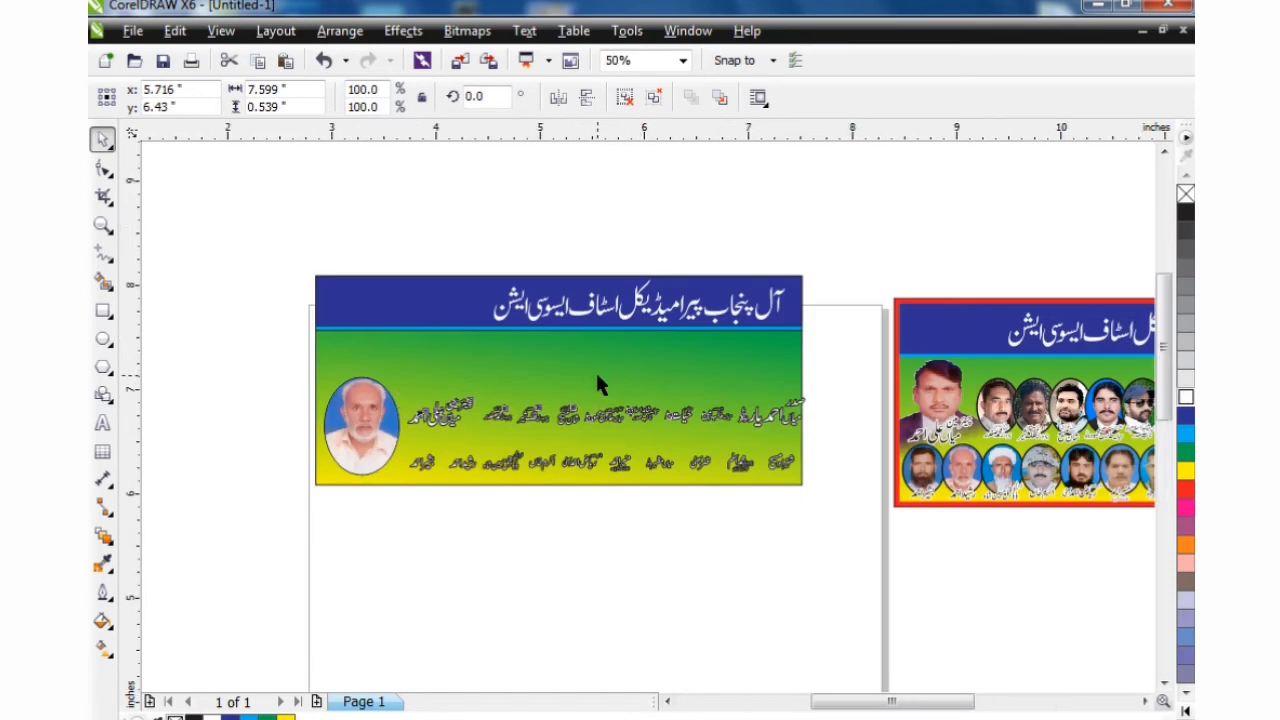
{"action": "scroll", "coordinate": [596, 376], "scroll_direction": "up", "scroll_amount": 1}
{"action": "left_click", "coordinate": [621, 641]}
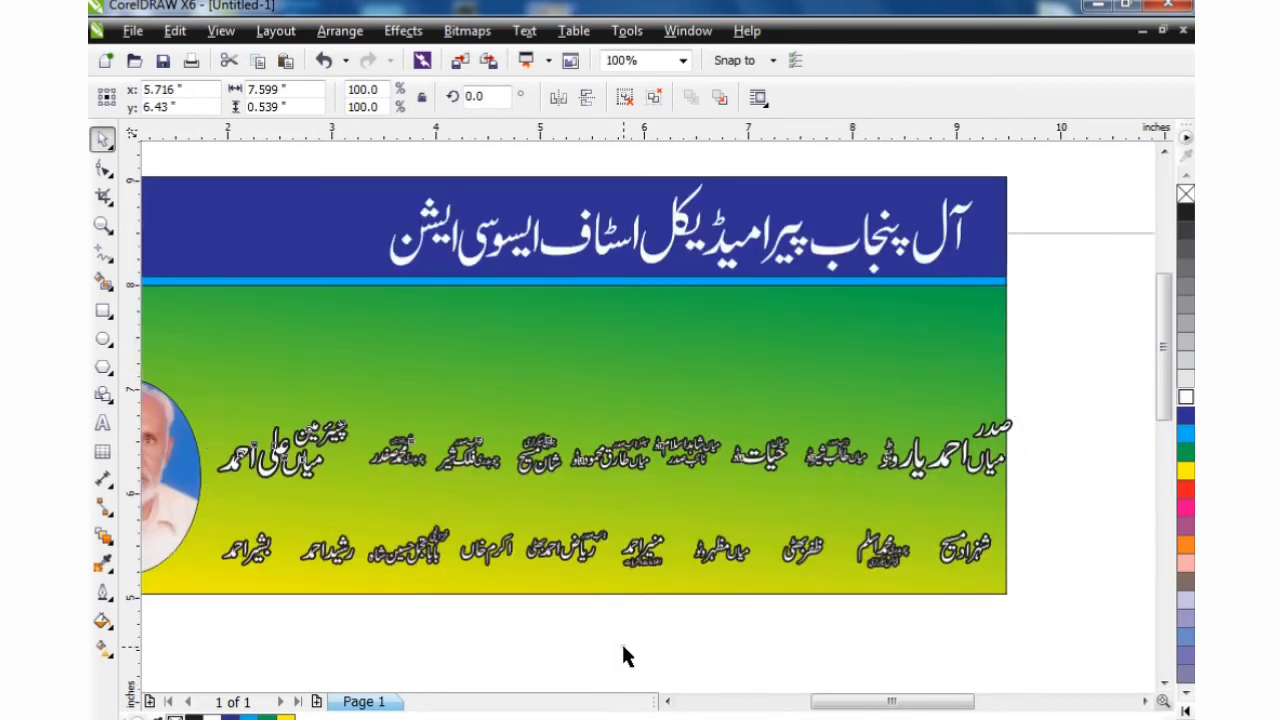
{"action": "scroll", "coordinate": [503, 461], "scroll_direction": "down", "scroll_amount": 1}
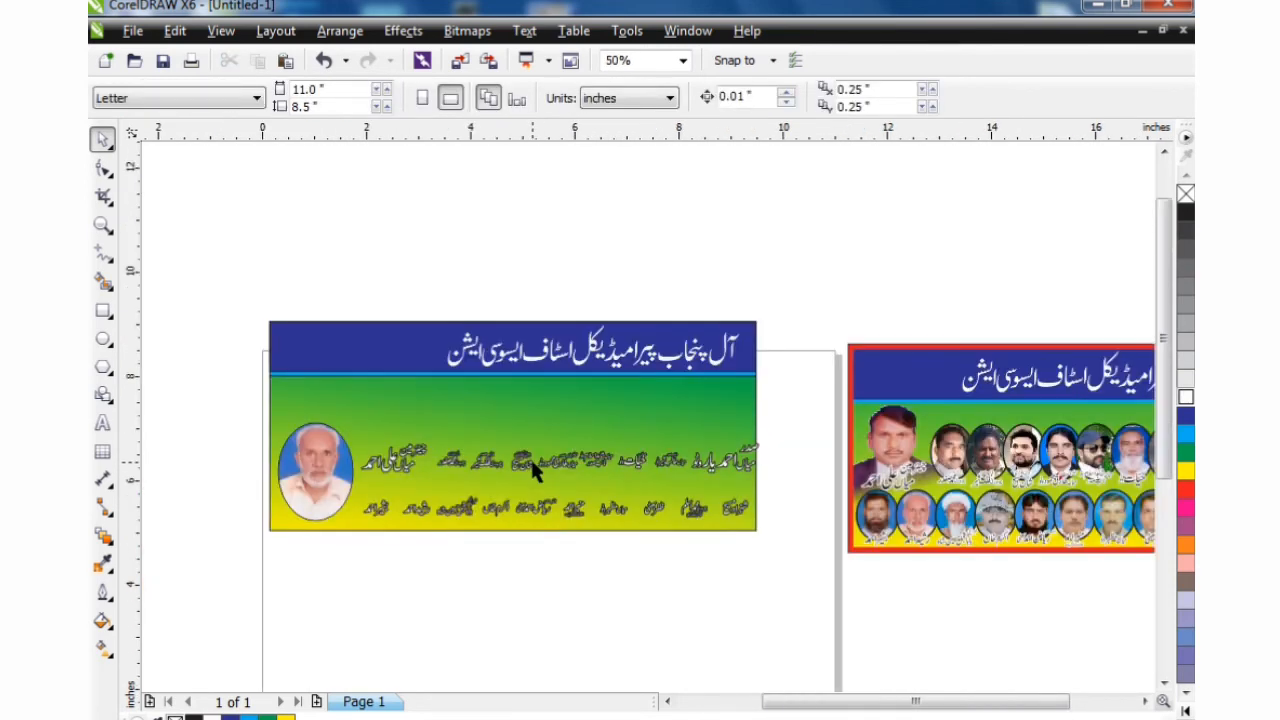
Remove the outline from the upper row of names, inspect the plain white lettering, and reapply a black outline
{"action": "left_click", "coordinate": [533, 472]}
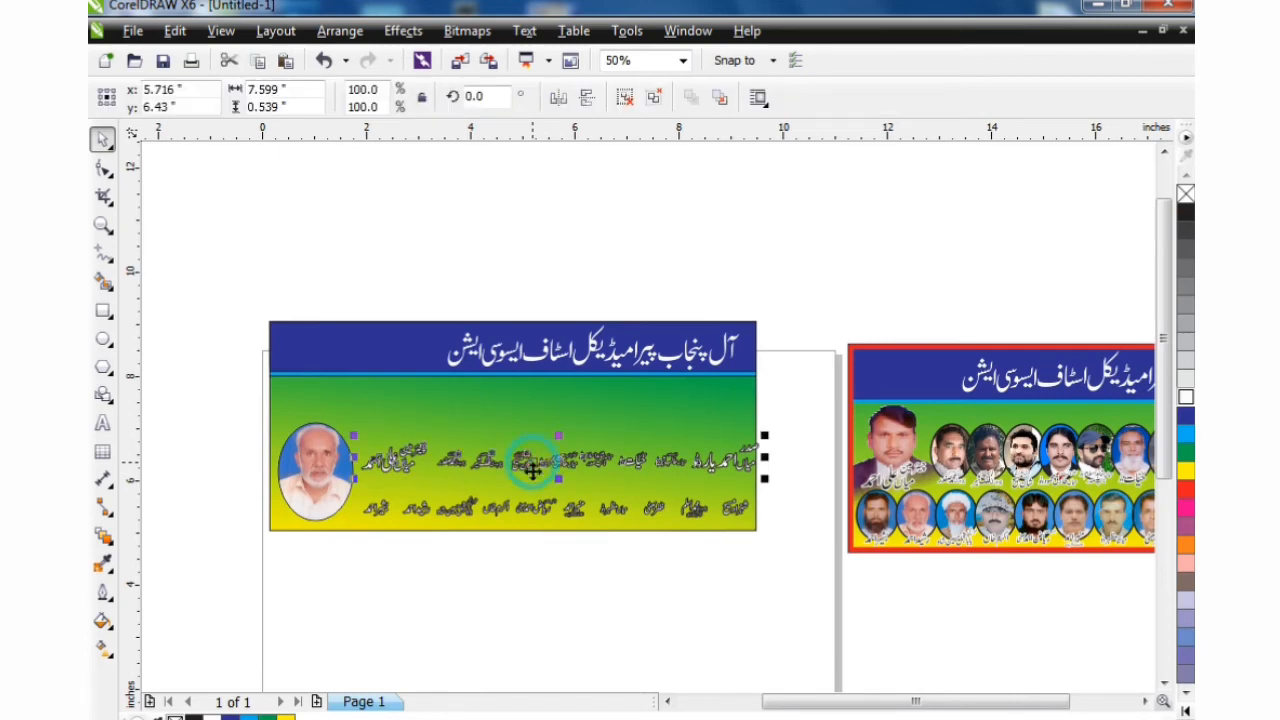
{"action": "right_click", "coordinate": [1186, 195]}
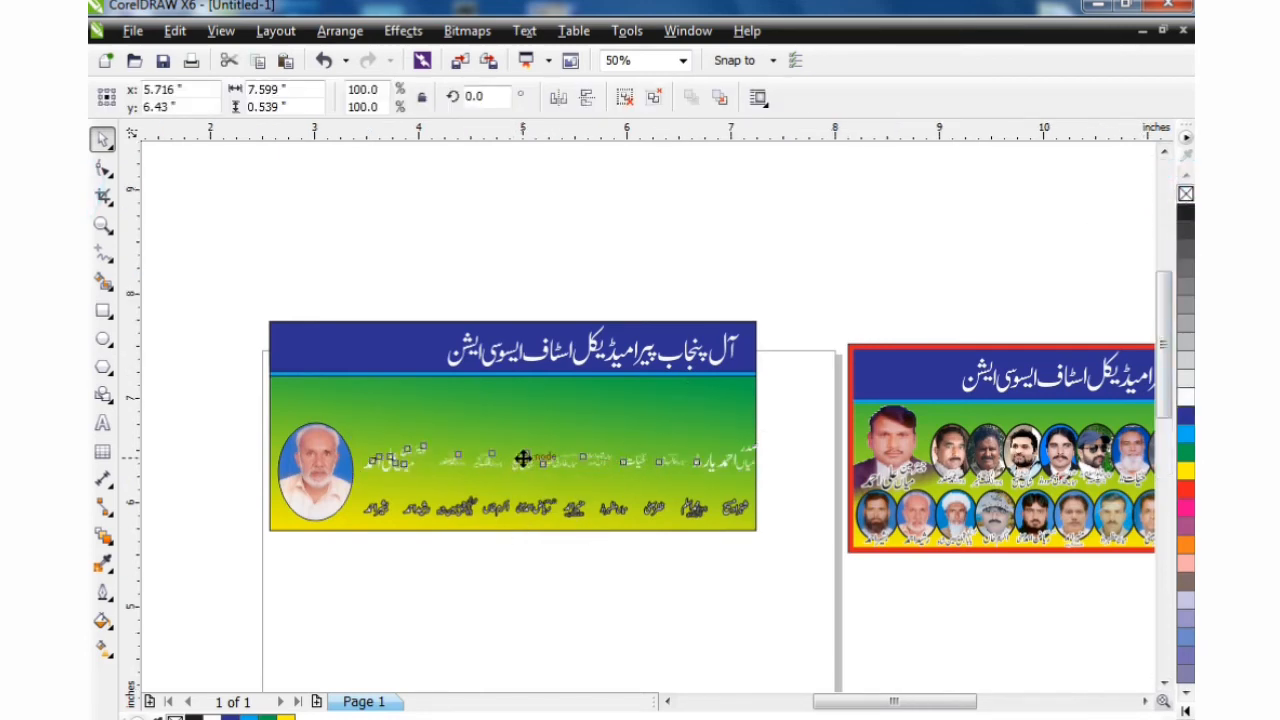
{"action": "scroll", "coordinate": [523, 459], "scroll_direction": "up", "scroll_amount": 1}
{"action": "scroll", "coordinate": [523, 459], "scroll_direction": "up", "scroll_amount": 1}
{"action": "scroll", "coordinate": [523, 458], "scroll_direction": "up", "scroll_amount": 1}
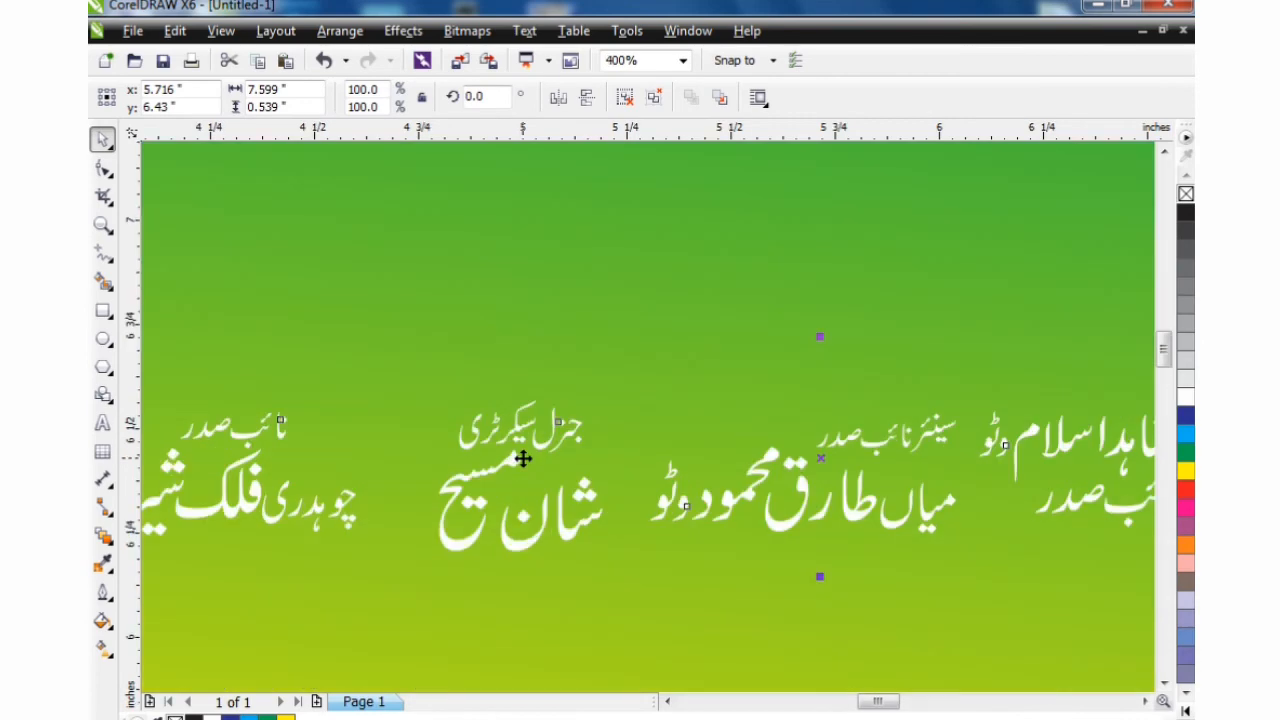
{"action": "scroll", "coordinate": [523, 458], "scroll_direction": "down", "scroll_amount": 2}
{"action": "scroll", "coordinate": [523, 458], "scroll_direction": "down", "scroll_amount": 1}
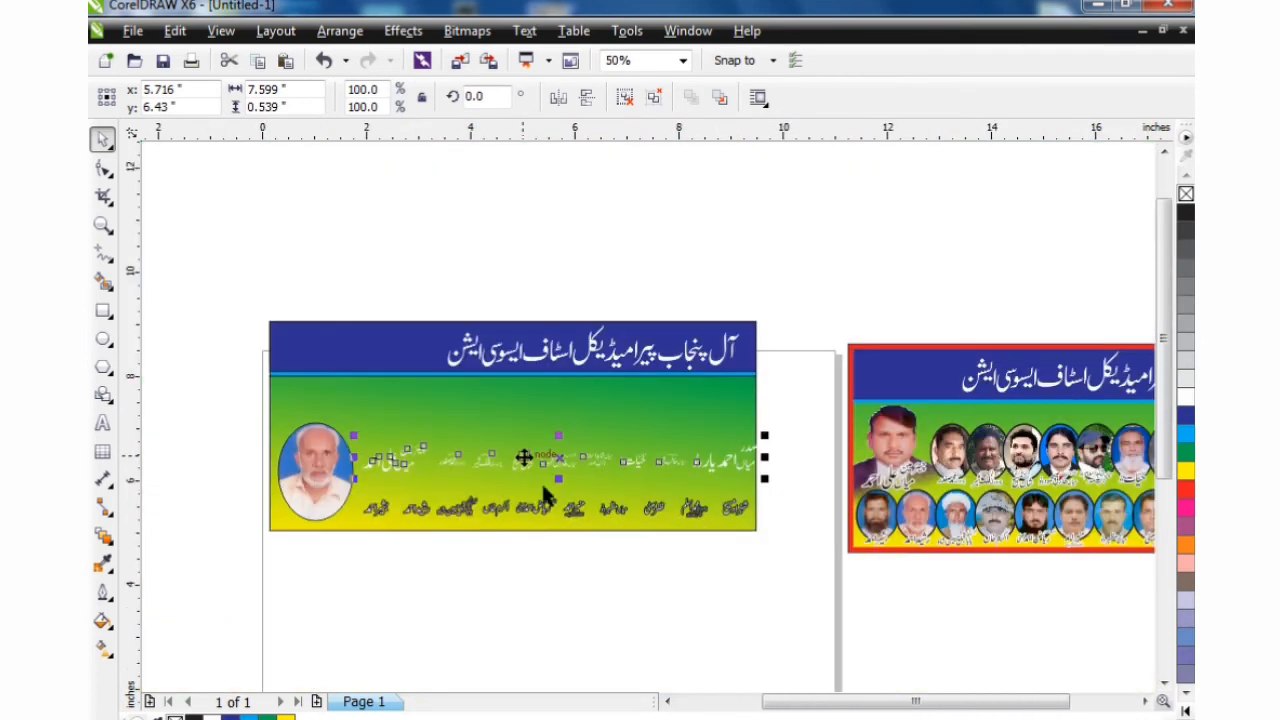
{"action": "left_click", "coordinate": [1185, 211]}
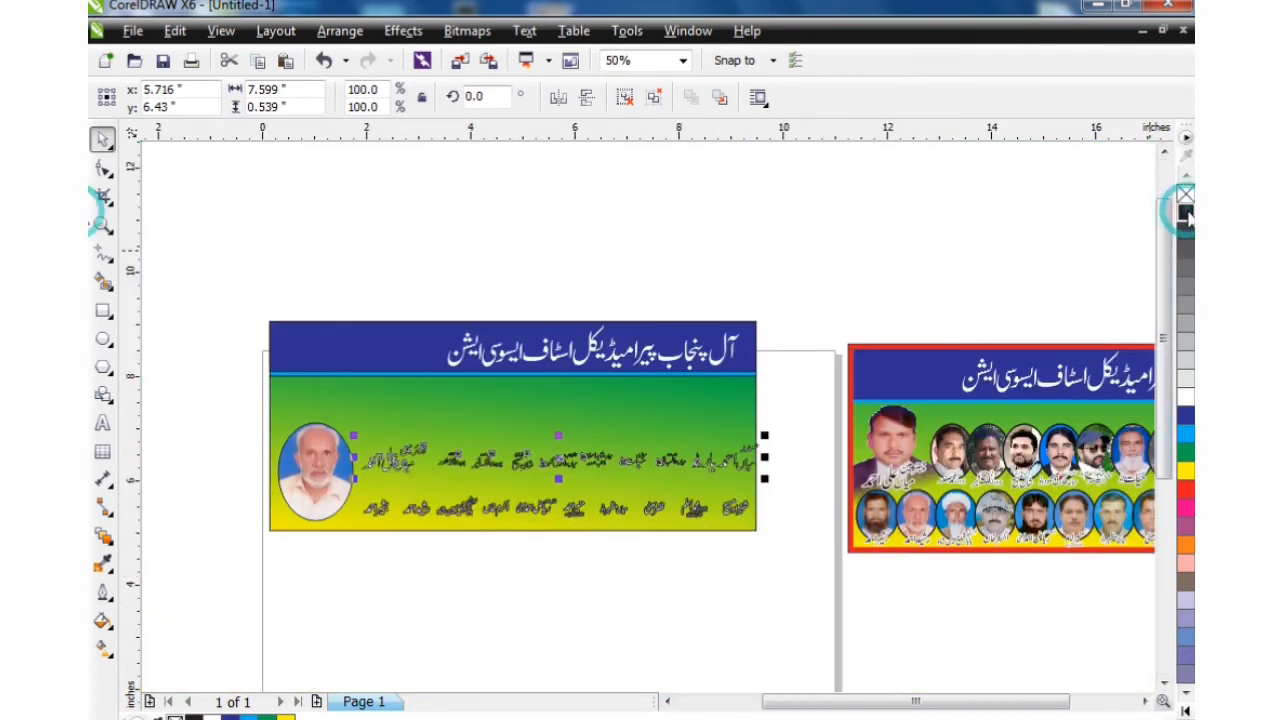
Give the banner's upper row of names a red 4.0 pt outline with rounded corners and caps, set behind the fill and scaled with the image
{"action": "left_click", "coordinate": [1185, 489]}
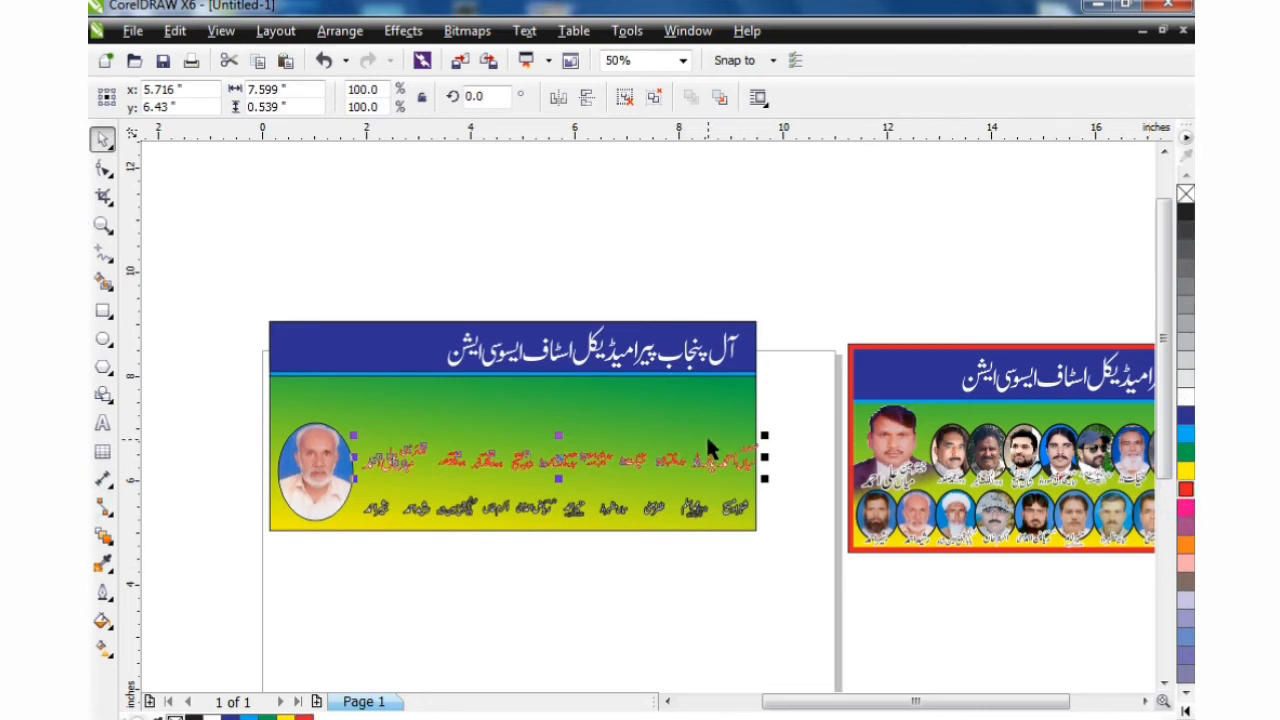
{"action": "key", "text": "F12"}
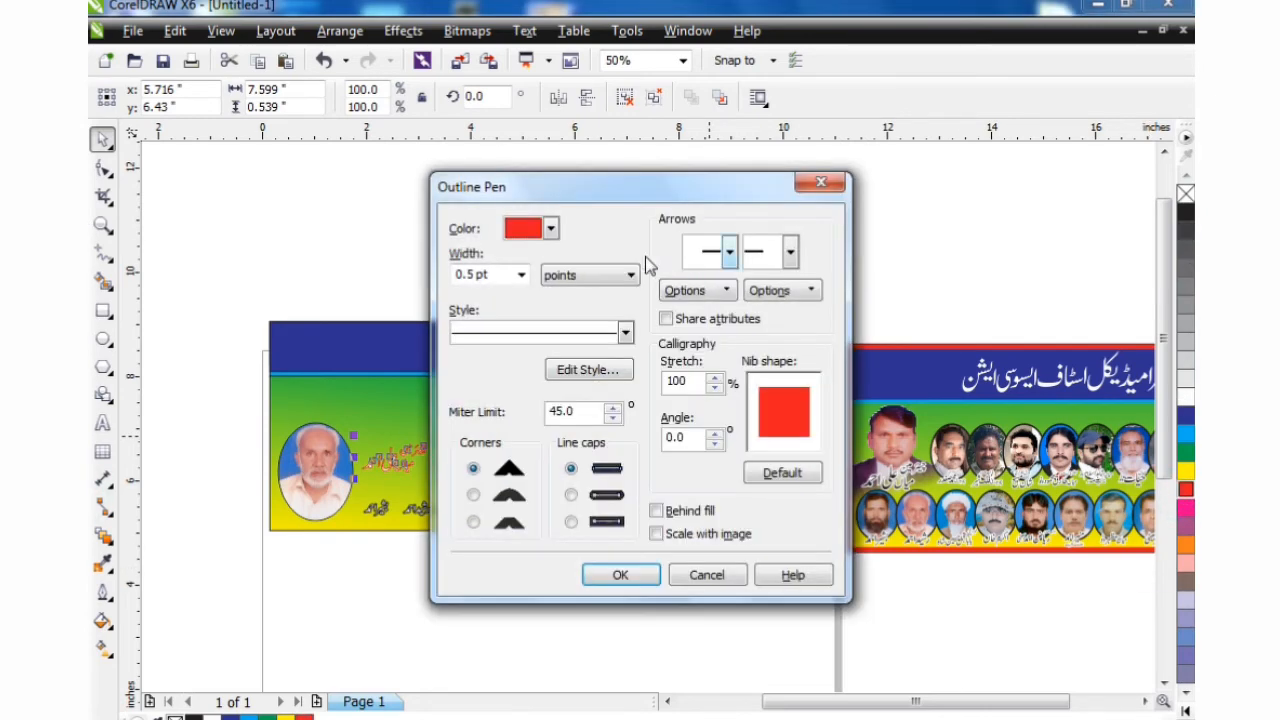
{"action": "left_click", "coordinate": [520, 275]}
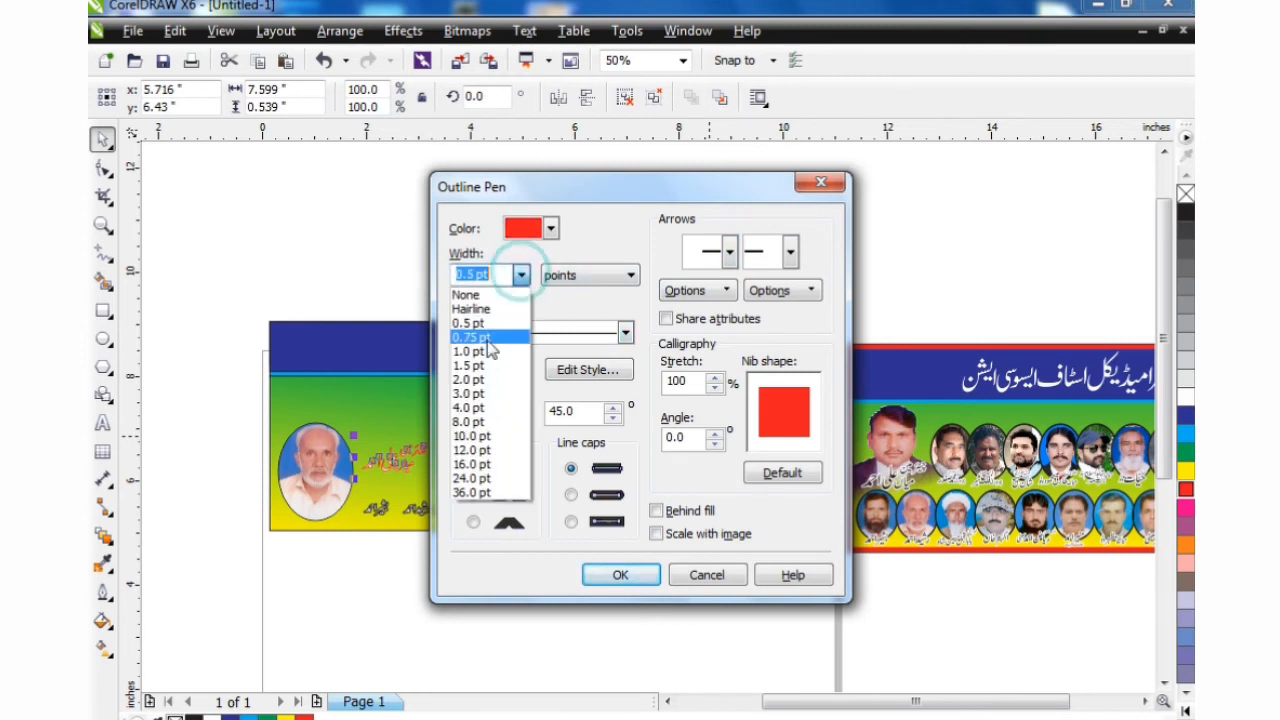
{"action": "left_click", "coordinate": [470, 407]}
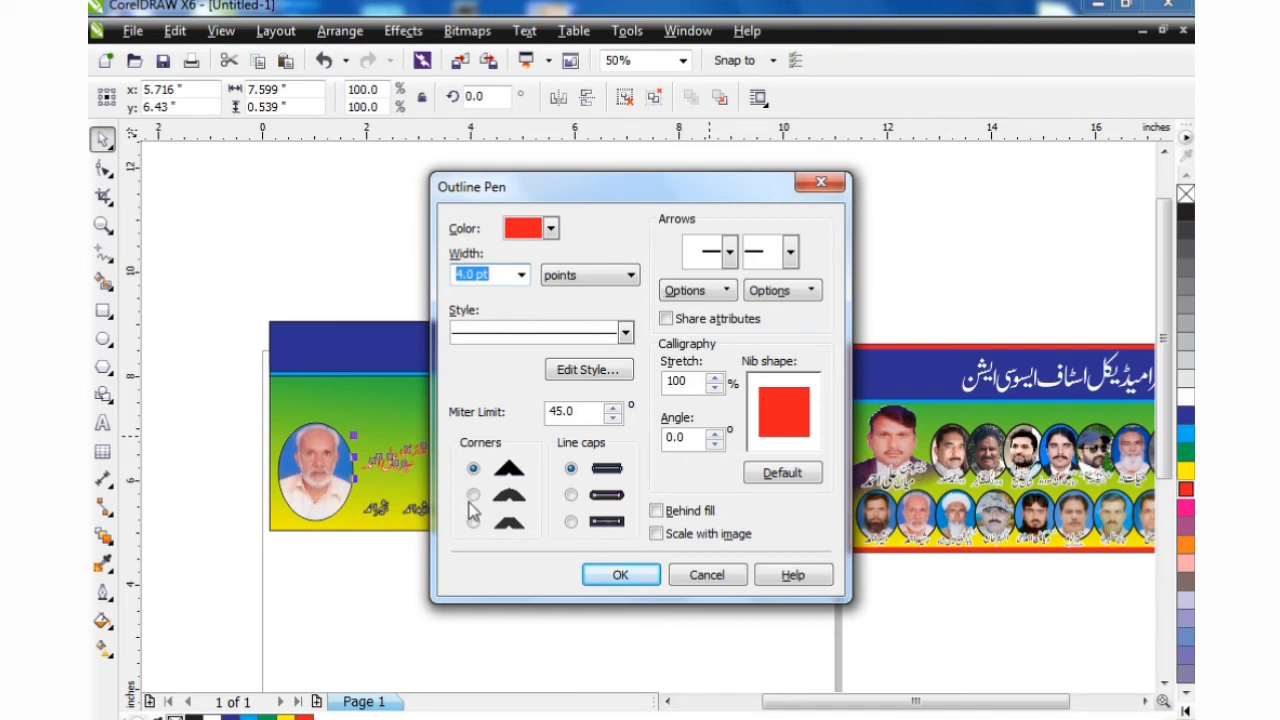
{"action": "left_click", "coordinate": [473, 495]}
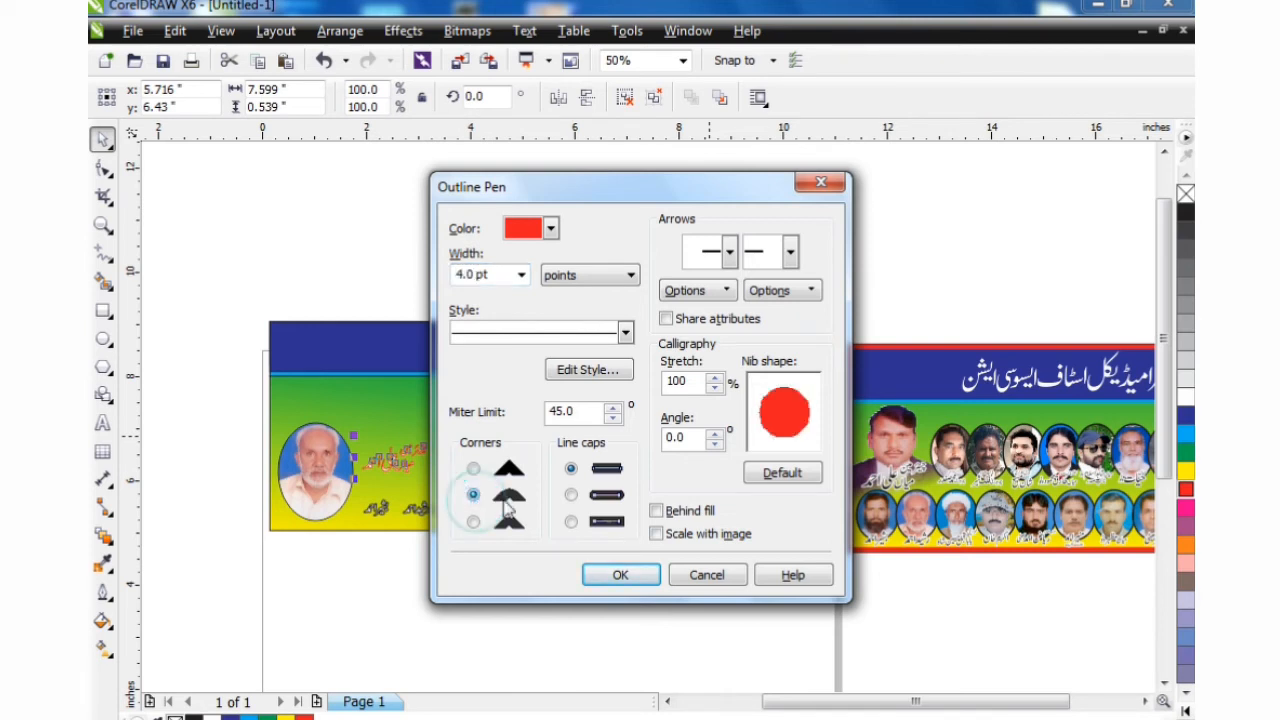
{"action": "left_click", "coordinate": [571, 495]}
{"action": "left_click", "coordinate": [656, 511]}
{"action": "left_click", "coordinate": [656, 534]}
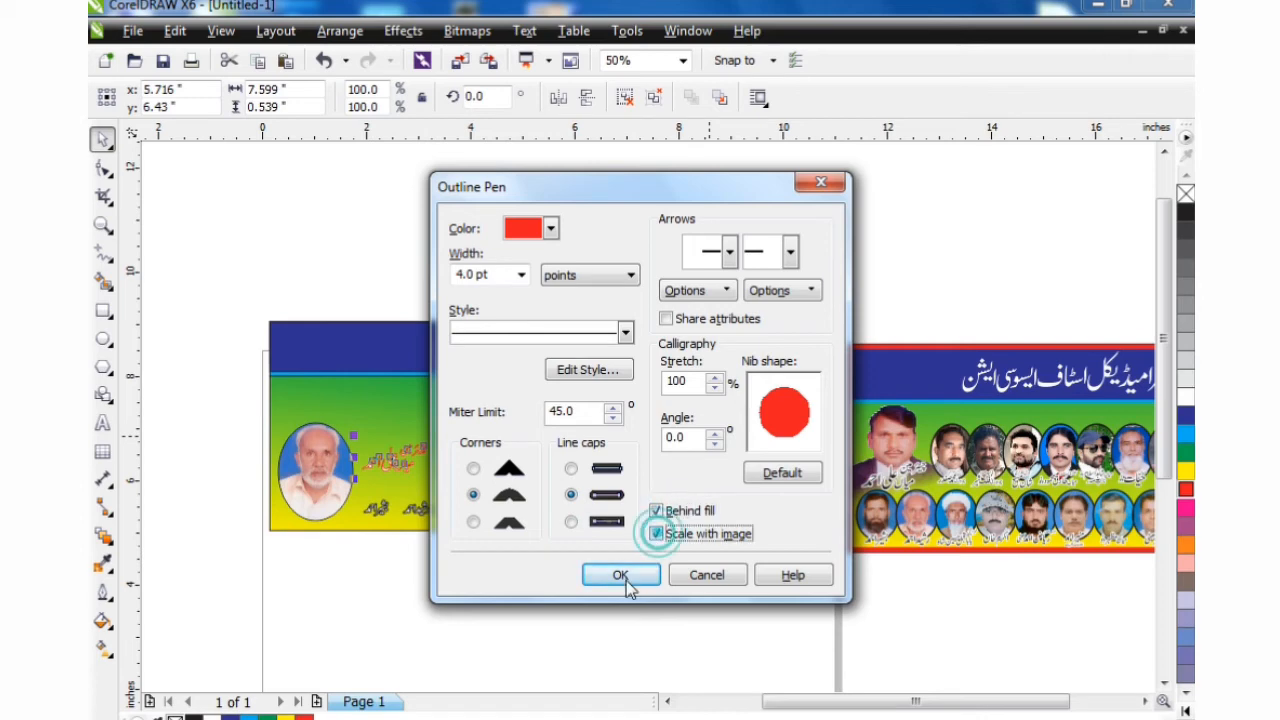
{"action": "left_click", "coordinate": [620, 575]}
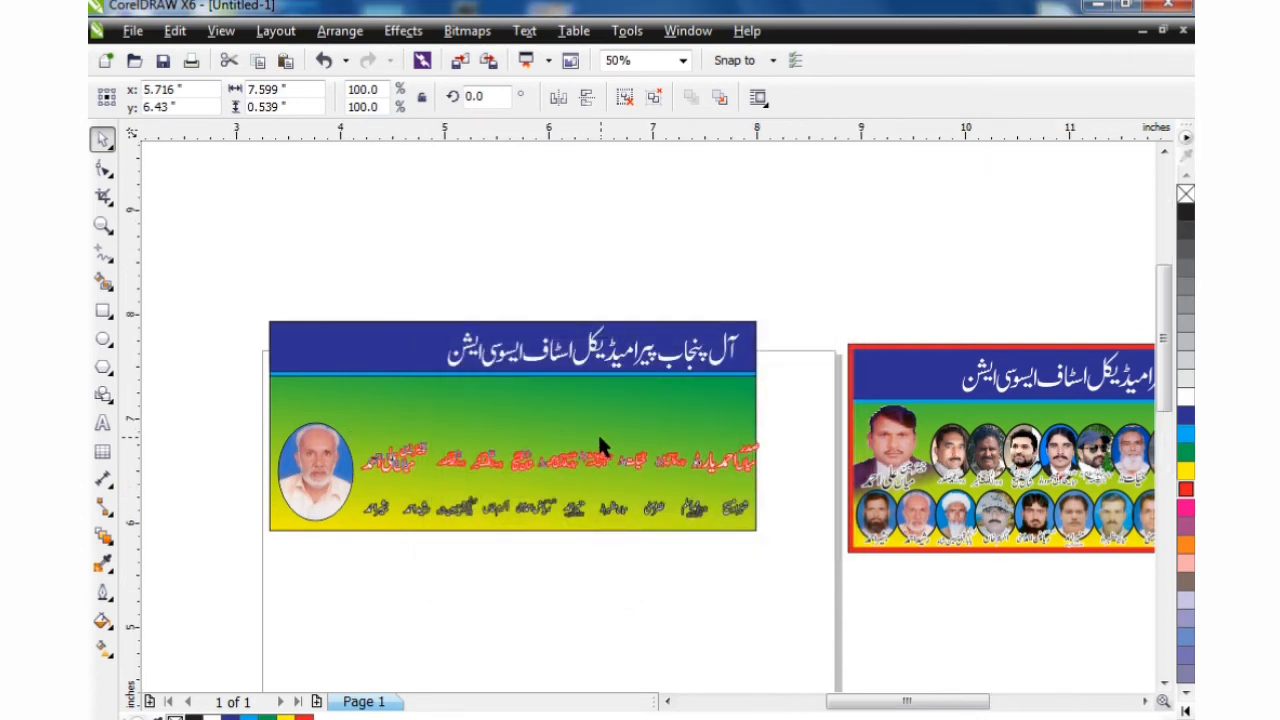
Reduce the outline width of the upper row of names to 2.0 pt
{"action": "scroll", "coordinate": [600, 443], "scroll_direction": "up", "scroll_amount": 2}
{"action": "scroll", "coordinate": [697, 566], "scroll_direction": "up", "scroll_amount": 1}
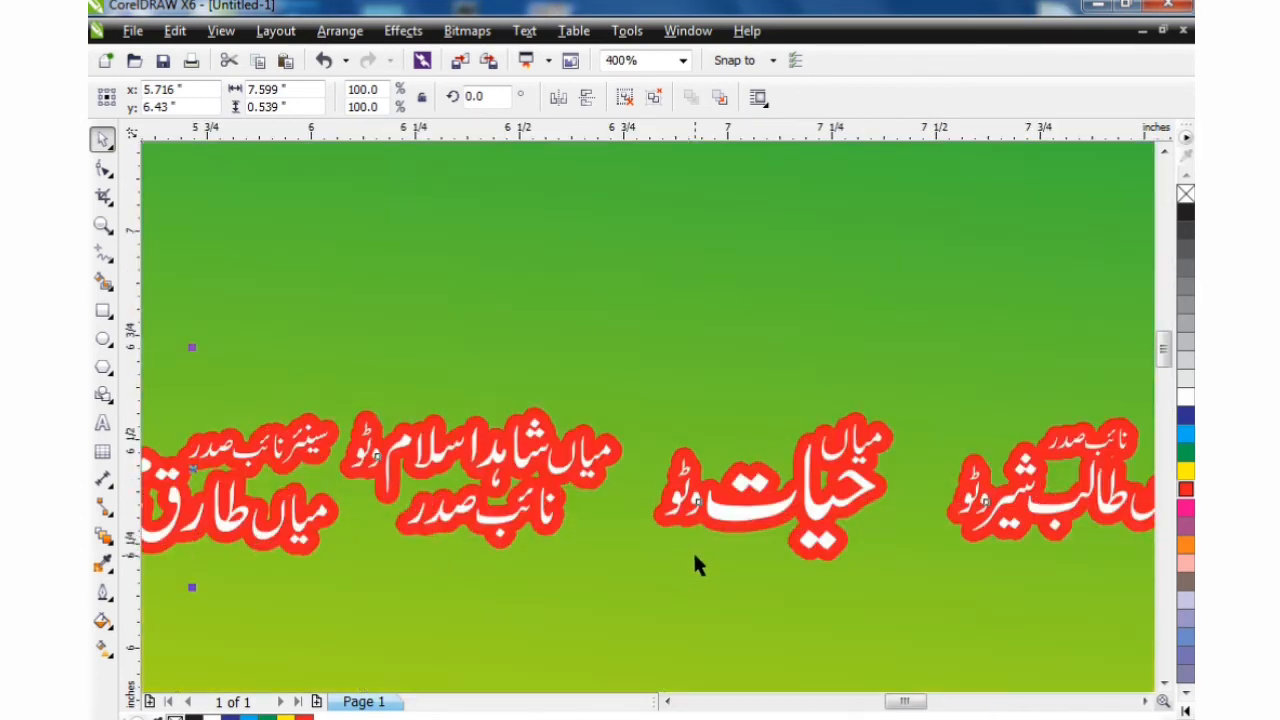
{"action": "key", "text": "F11"}
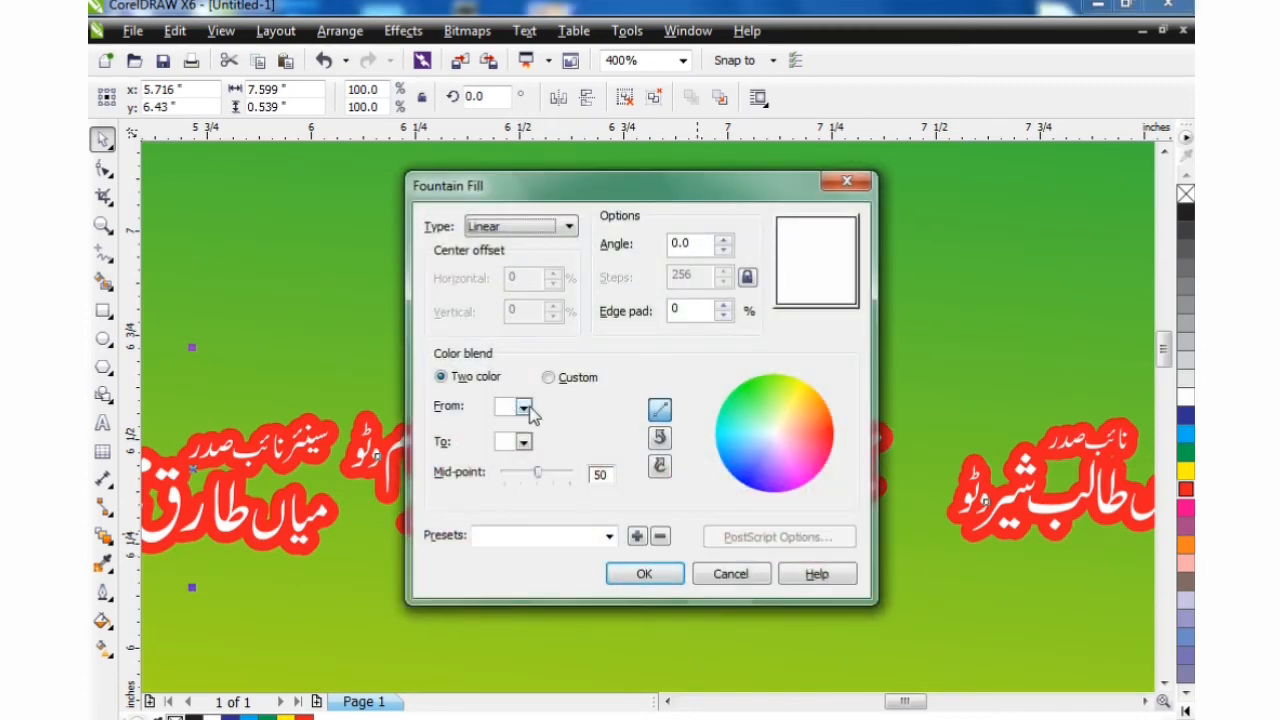
{"action": "left_click", "coordinate": [847, 182]}
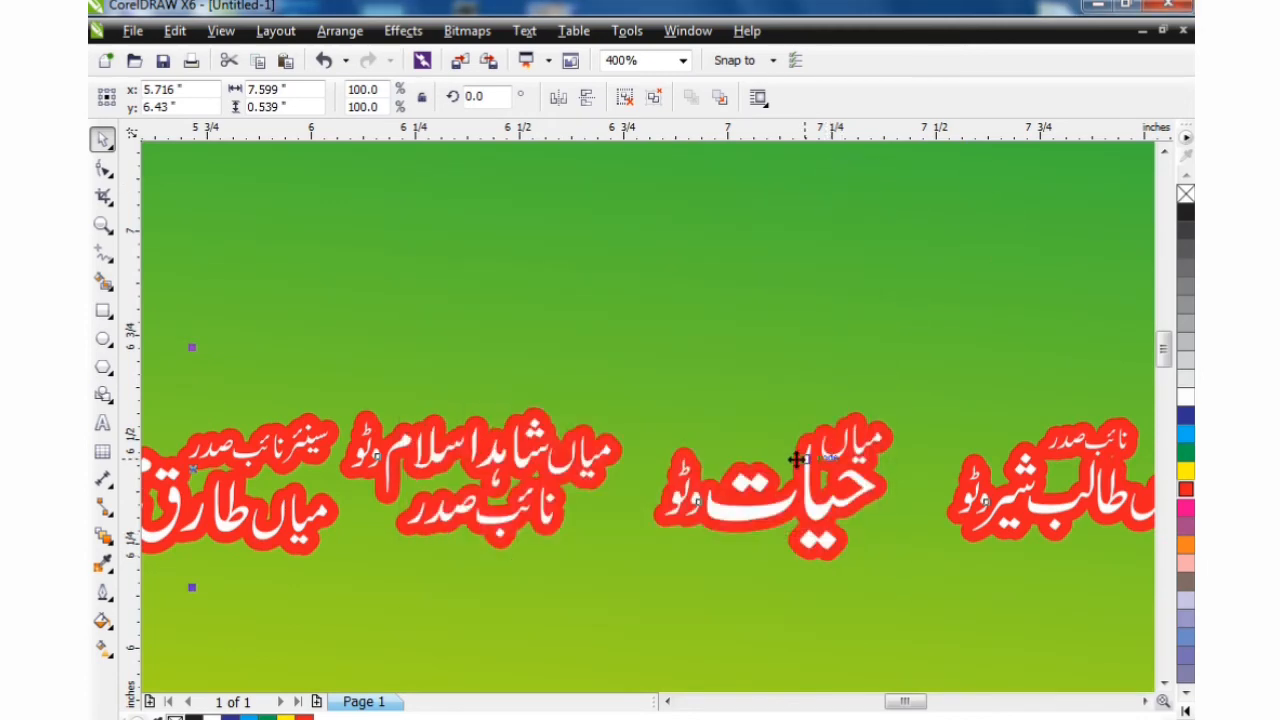
{"action": "key", "text": "F12"}
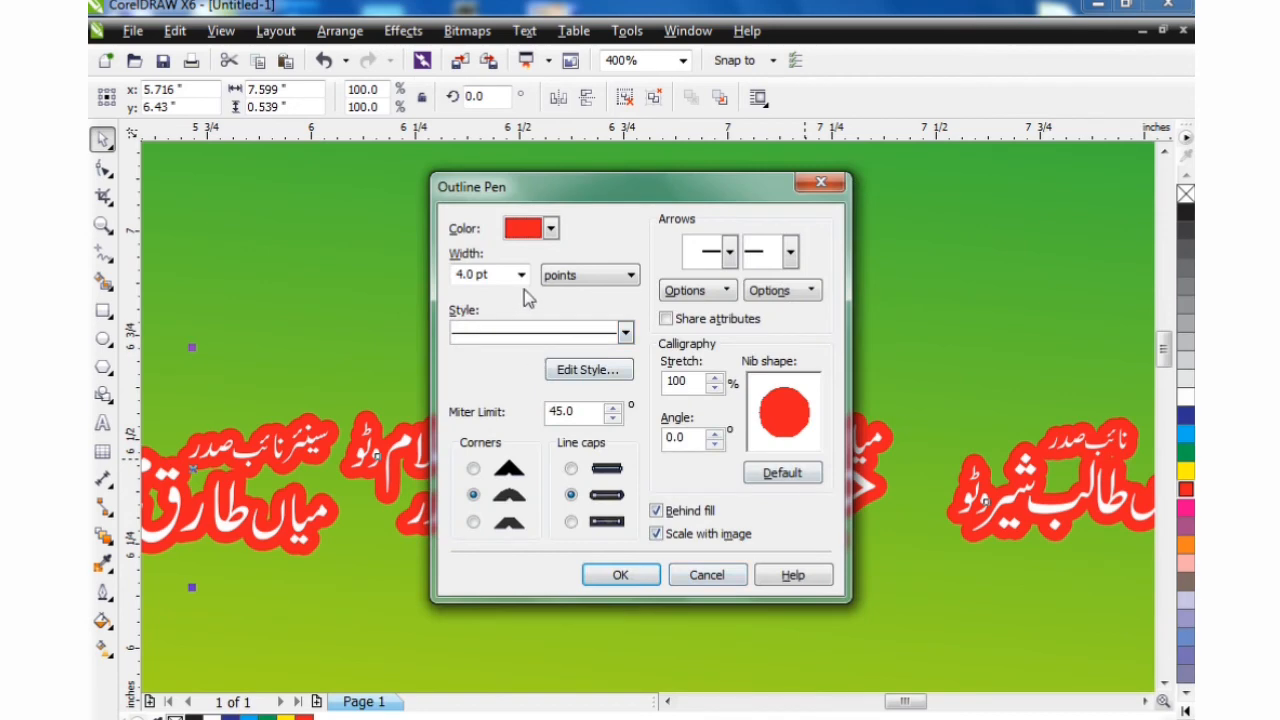
{"action": "left_click", "coordinate": [521, 276]}
{"action": "left_click", "coordinate": [496, 374]}
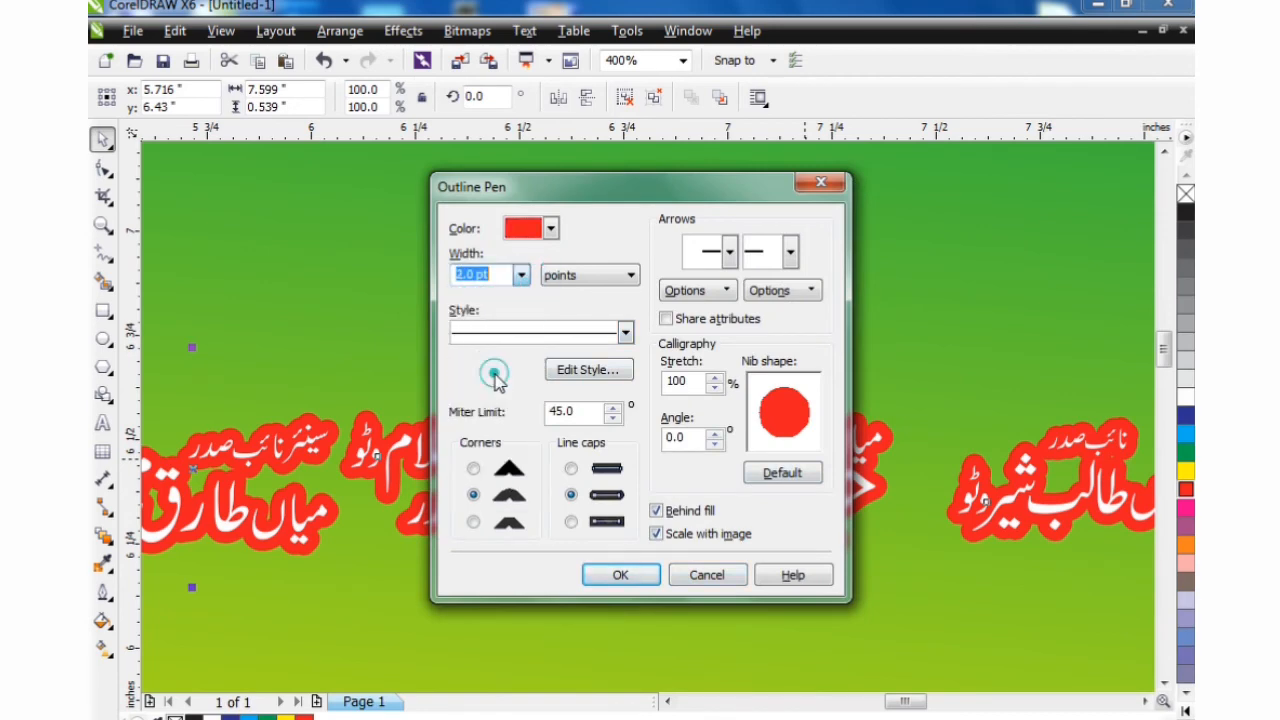
{"action": "left_click", "coordinate": [640, 576]}
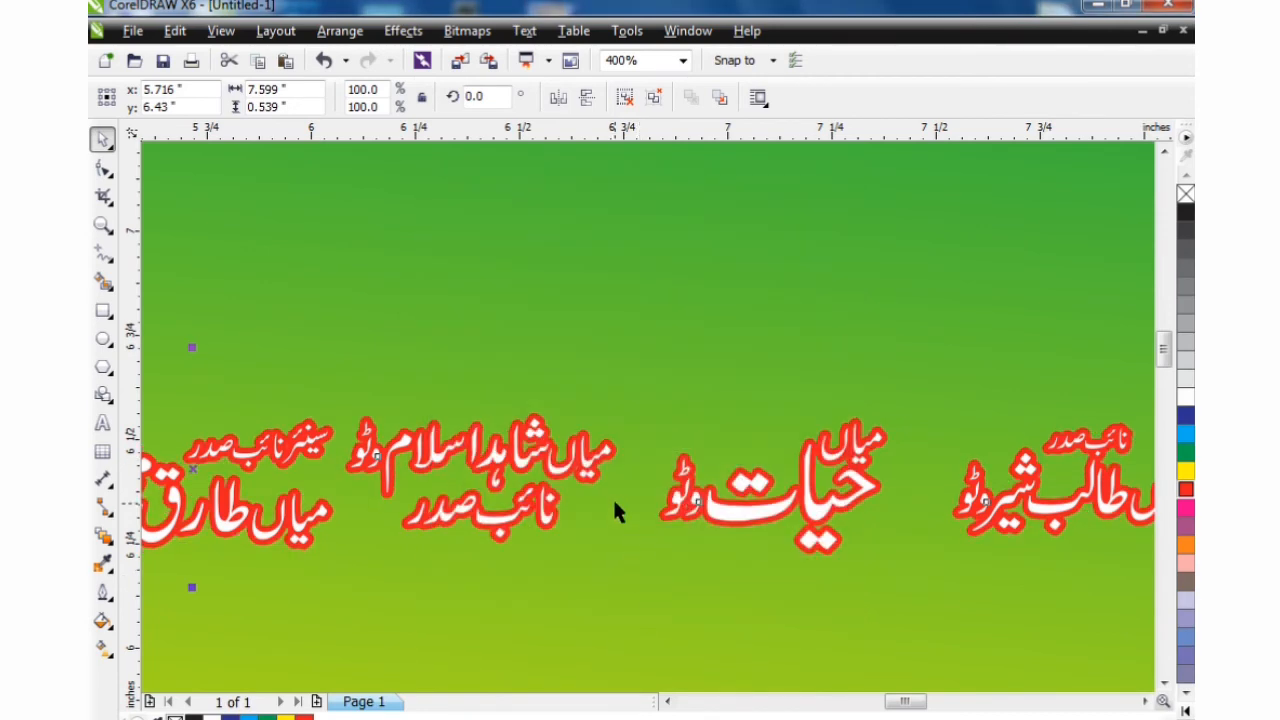
{"action": "scroll", "coordinate": [612, 497], "scroll_direction": "down", "scroll_amount": 2}
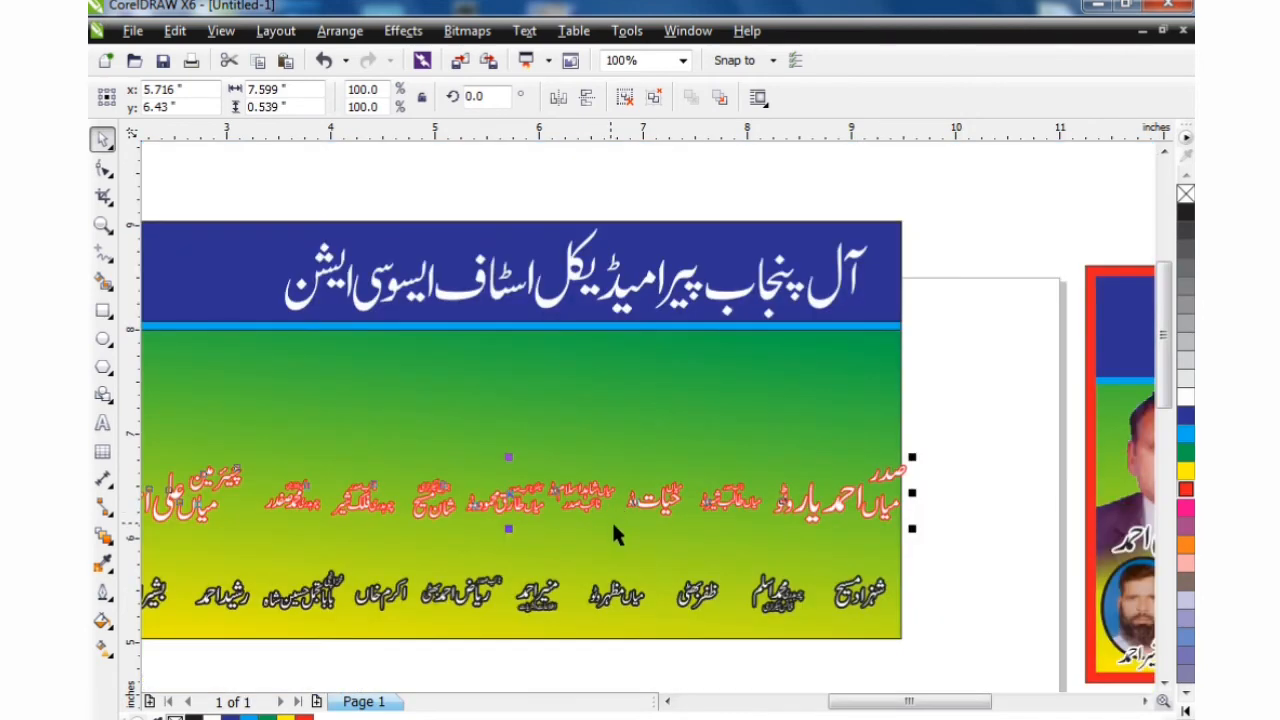
{"action": "scroll", "coordinate": [622, 528], "scroll_direction": "down", "scroll_amount": 1}
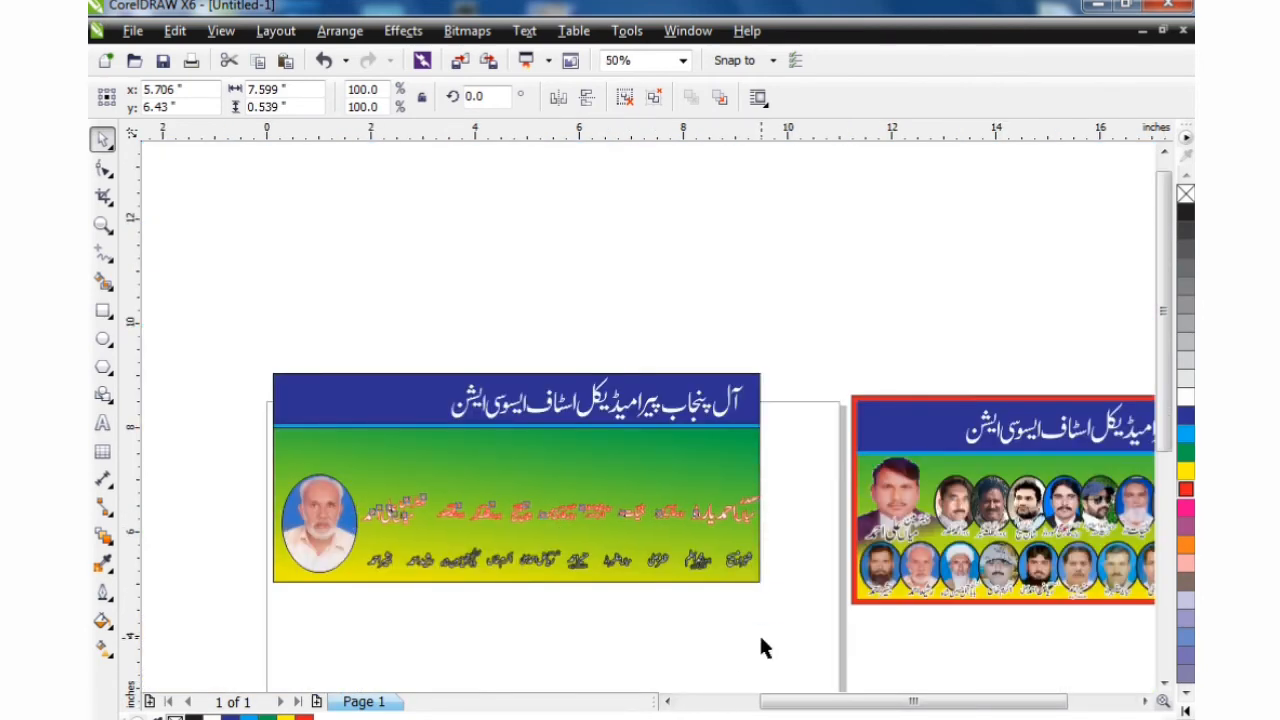
{"action": "left_click", "coordinate": [788, 614]}
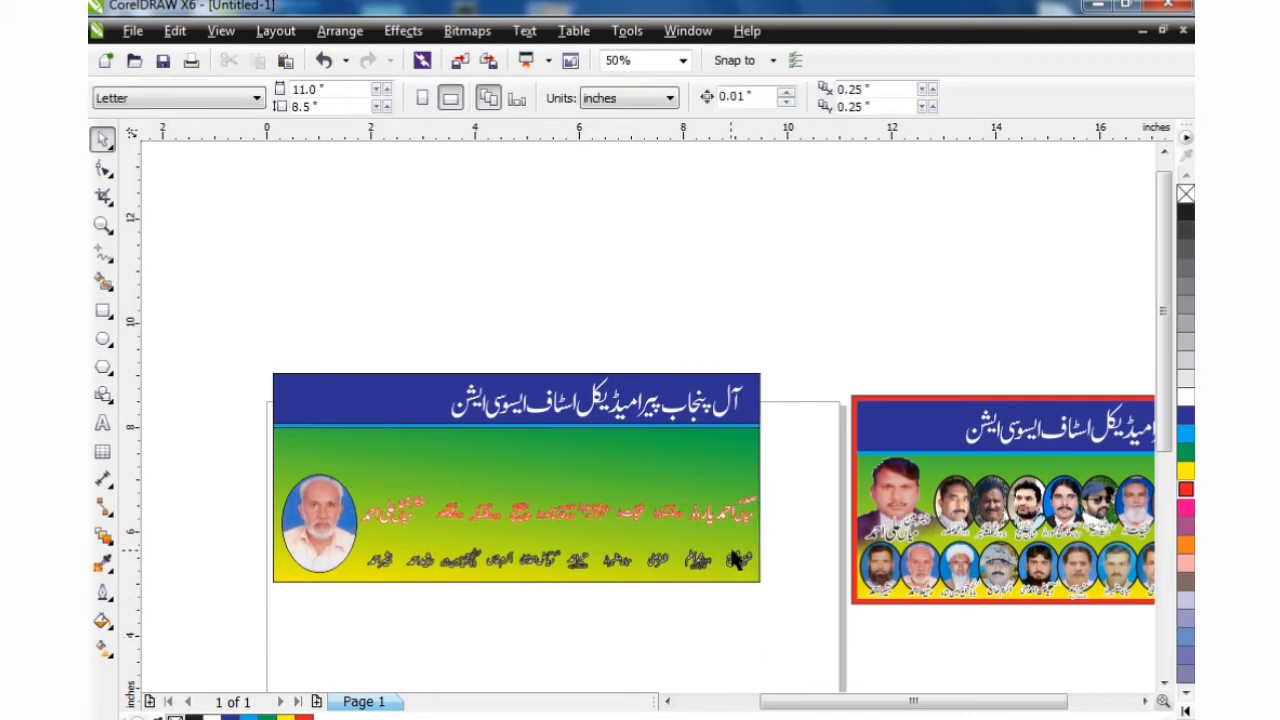
Change the outline colour of the banner's lower row of names to red
{"action": "left_click", "coordinate": [737, 558]}
{"action": "key", "text": "F12"}
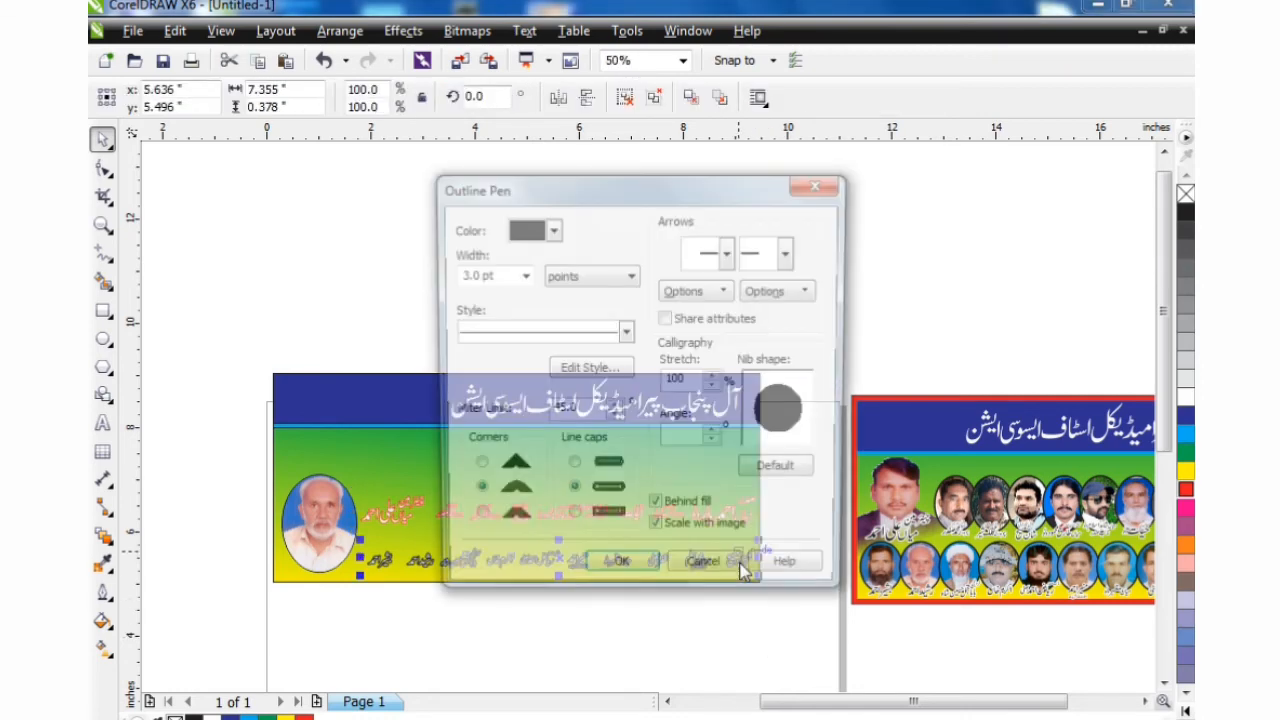
{"action": "left_click", "coordinate": [549, 229]}
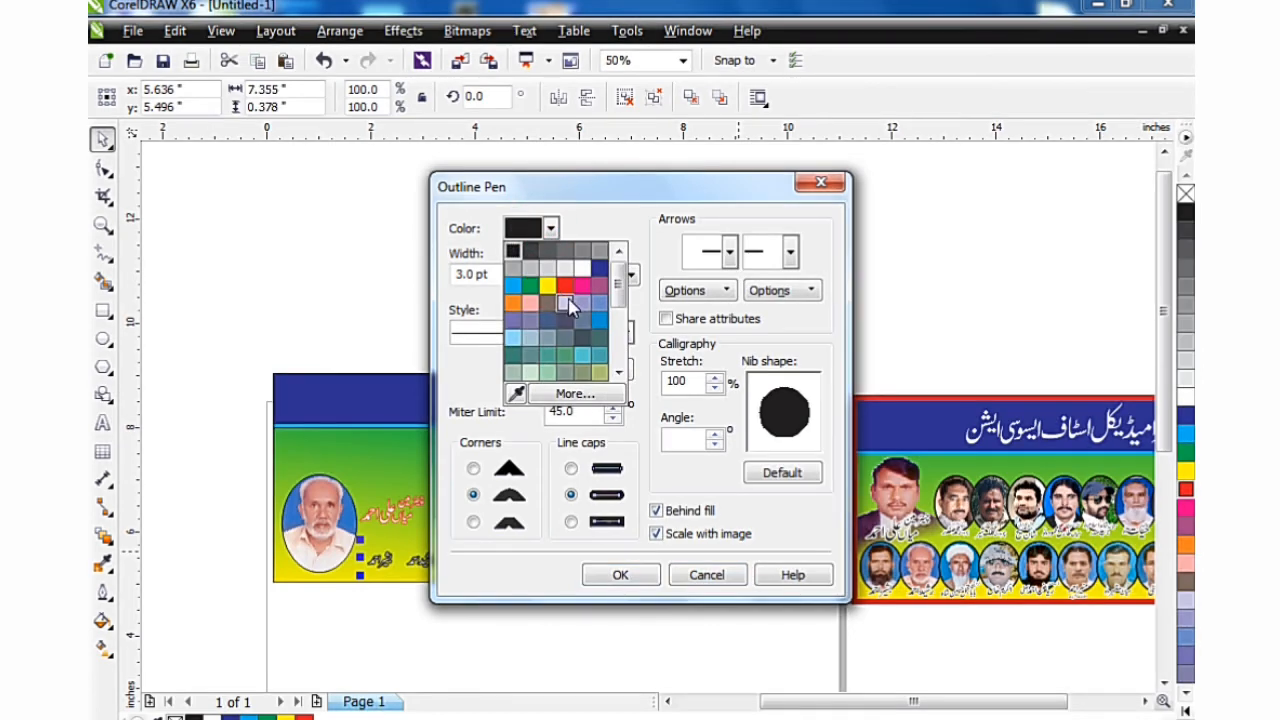
{"action": "left_click", "coordinate": [565, 286]}
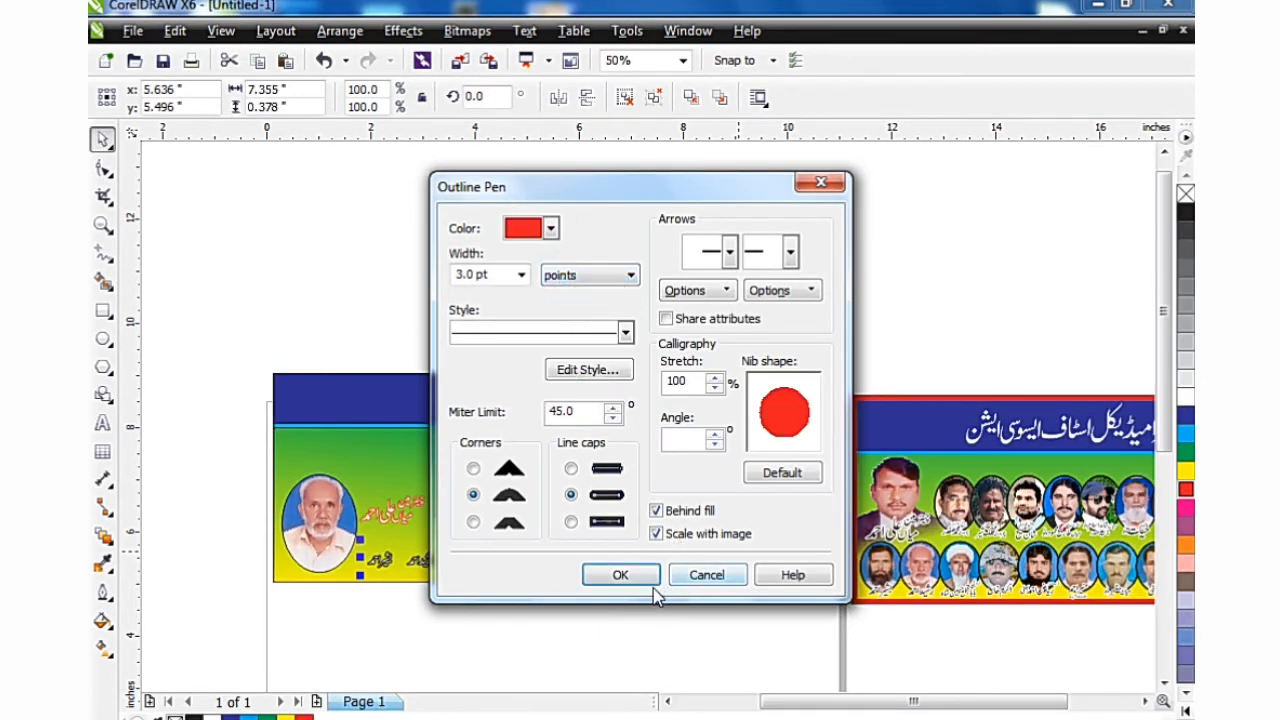
{"action": "left_click", "coordinate": [645, 575]}
{"action": "left_click", "coordinate": [617, 652]}
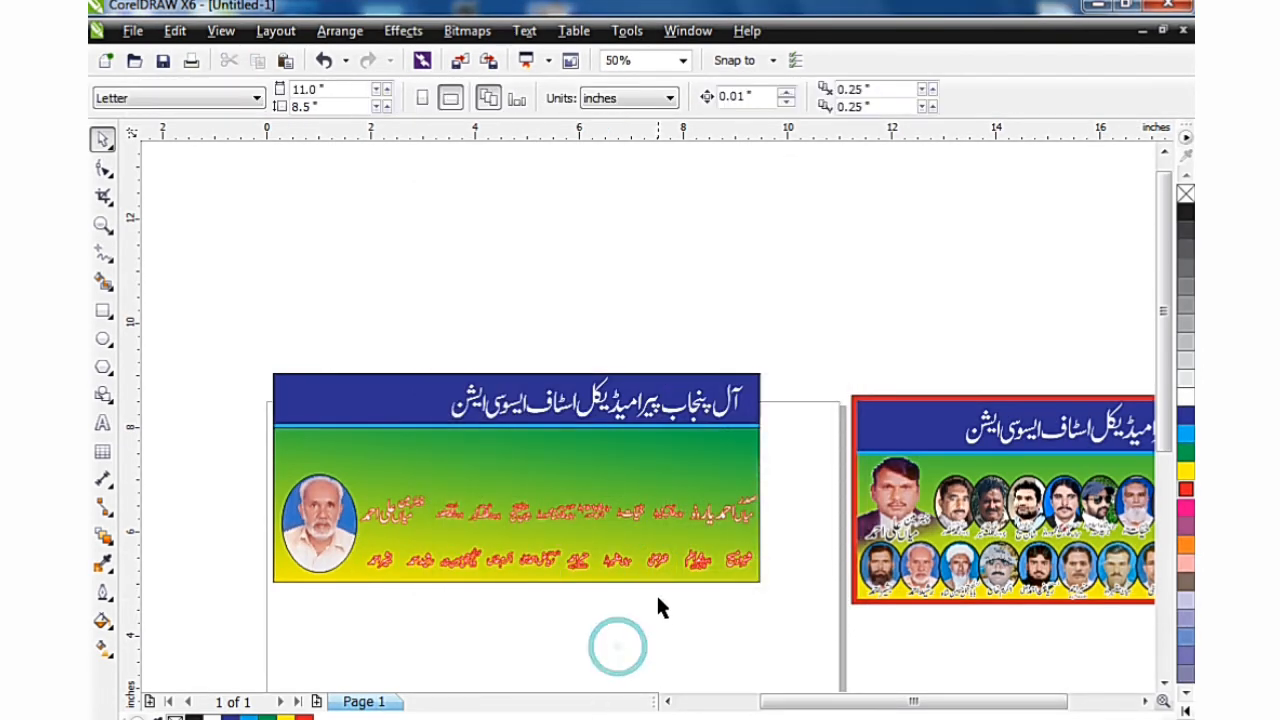
Extract the contents of the sample banner's PowerClip frame so its objects can be selected individually
{"action": "scroll", "coordinate": [656, 588], "scroll_direction": "up", "scroll_amount": 2}
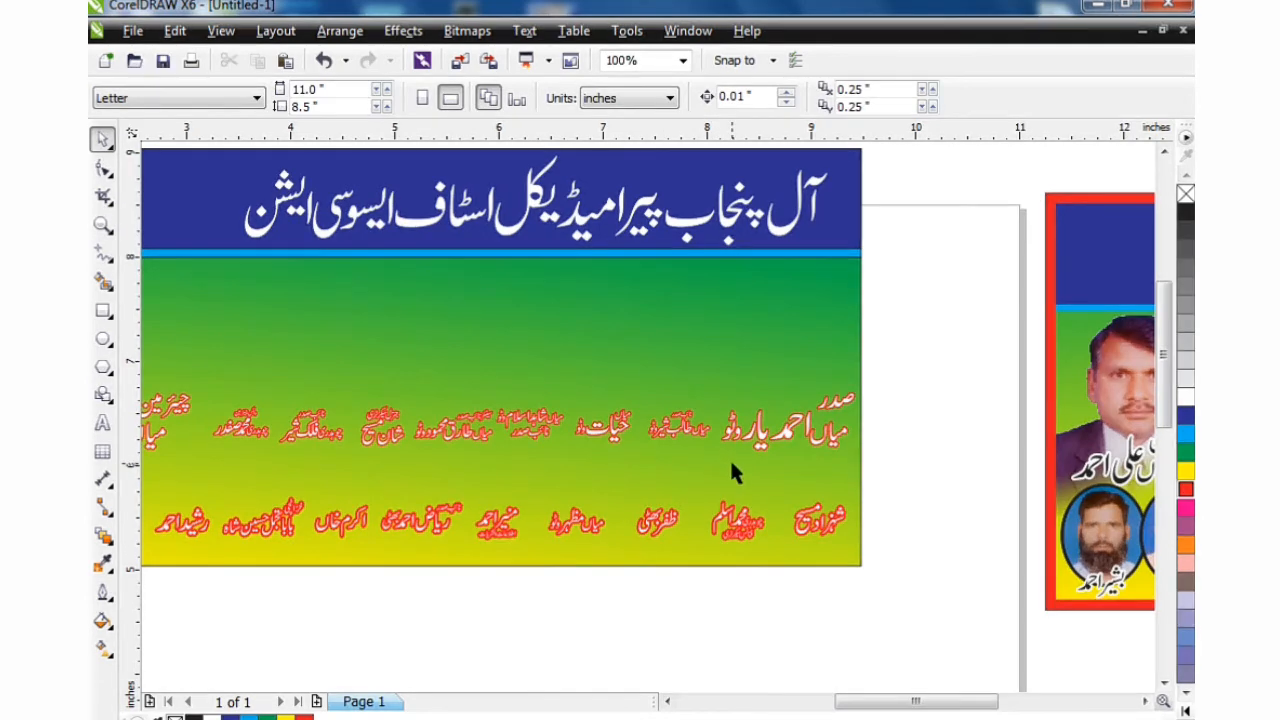
{"action": "scroll", "coordinate": [727, 455], "scroll_direction": "down", "scroll_amount": 2}
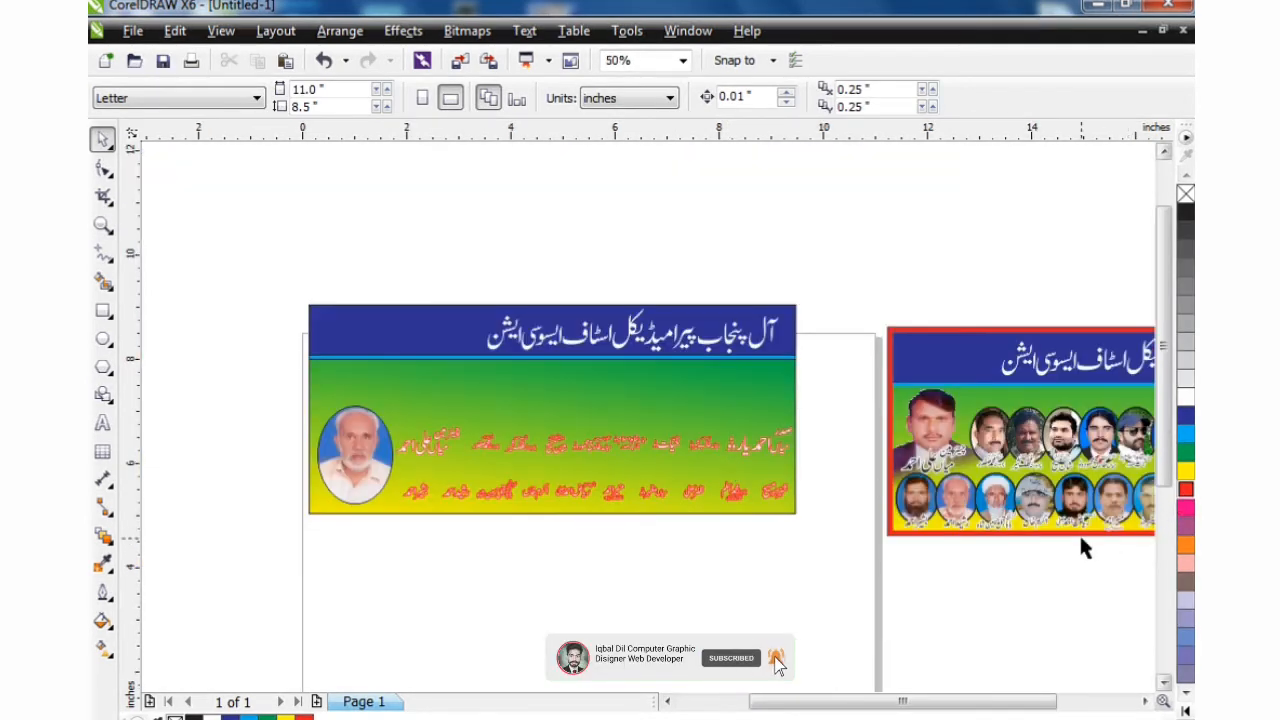
{"action": "left_click", "coordinate": [1145, 701]}
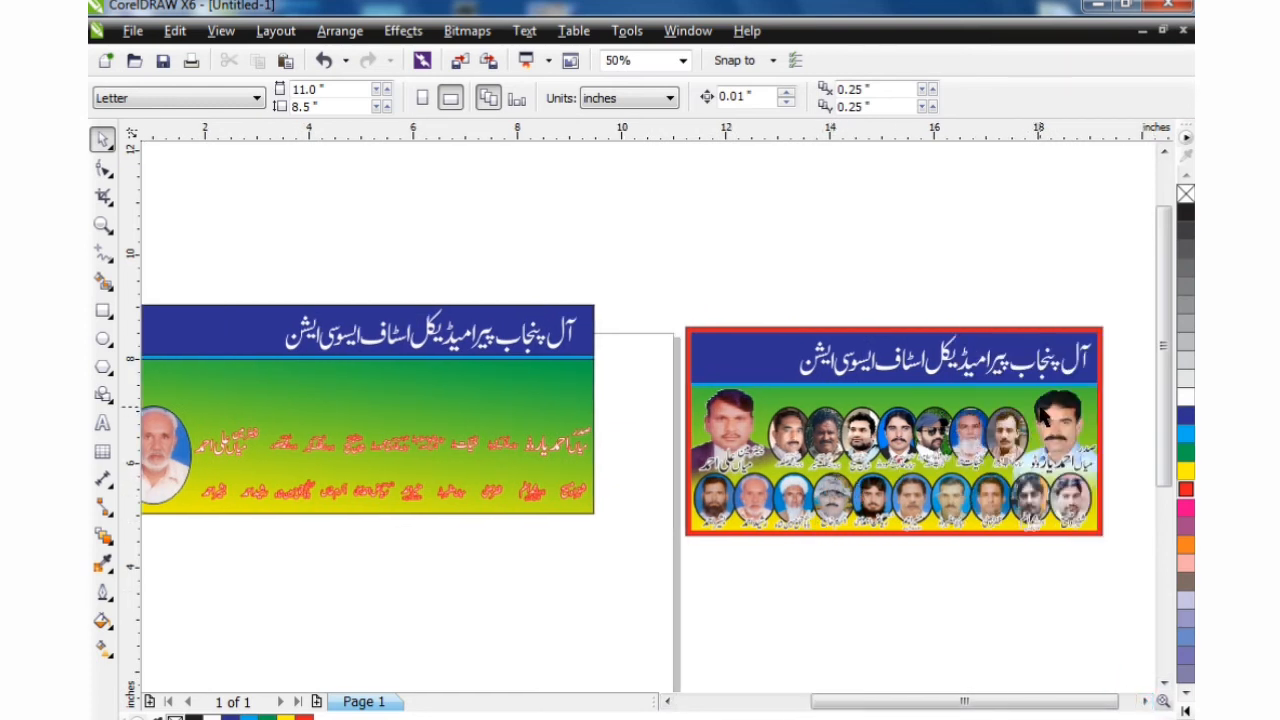
{"action": "left_click", "coordinate": [1066, 441]}
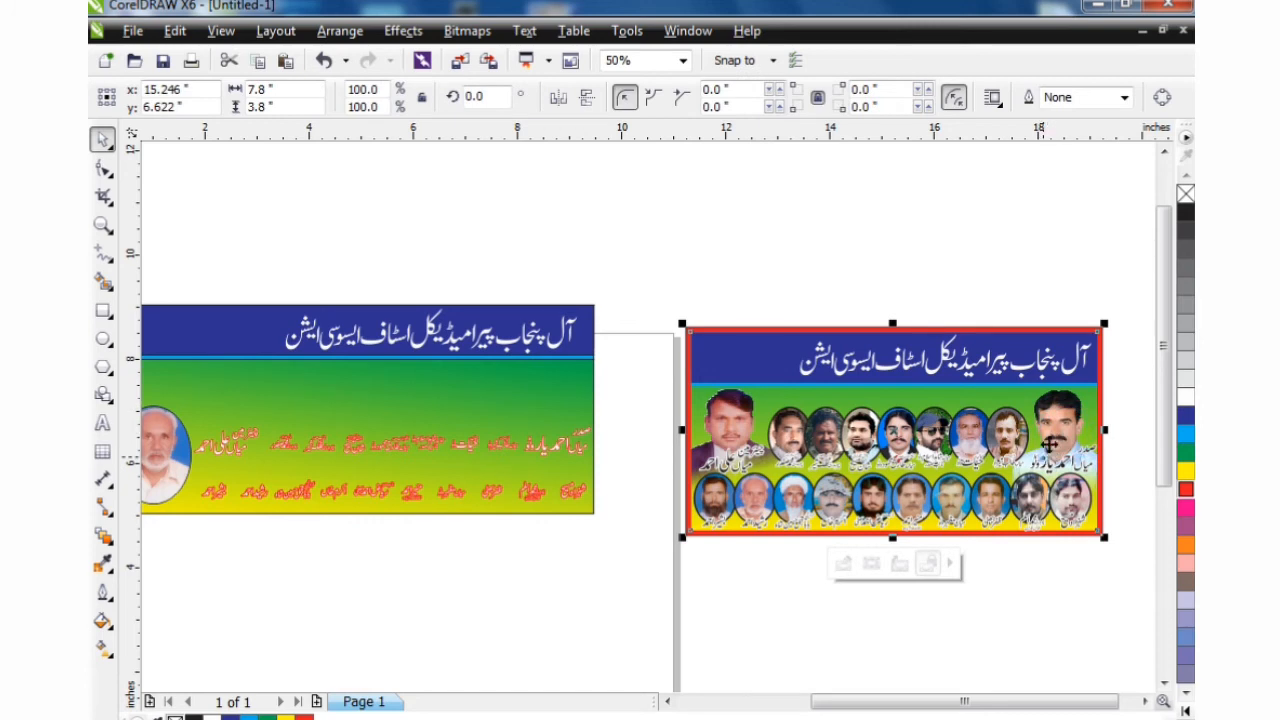
{"action": "right_click", "coordinate": [1056, 428]}
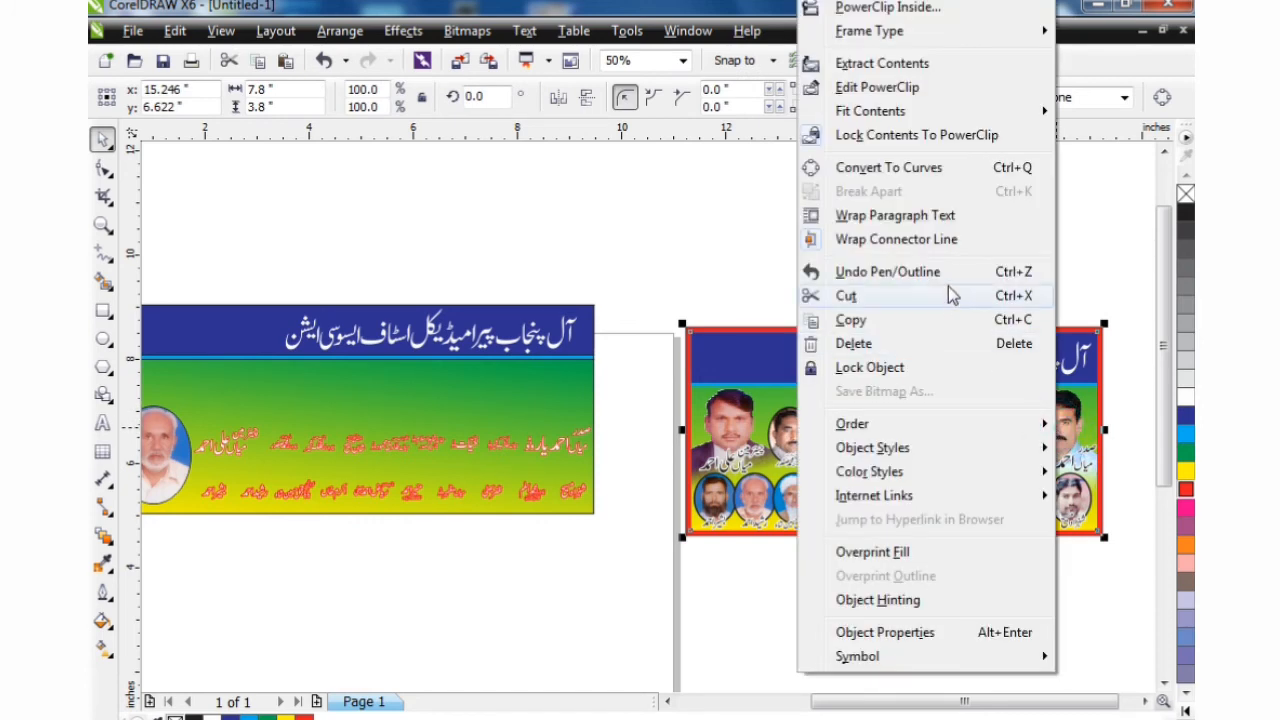
{"action": "left_click", "coordinate": [870, 64]}
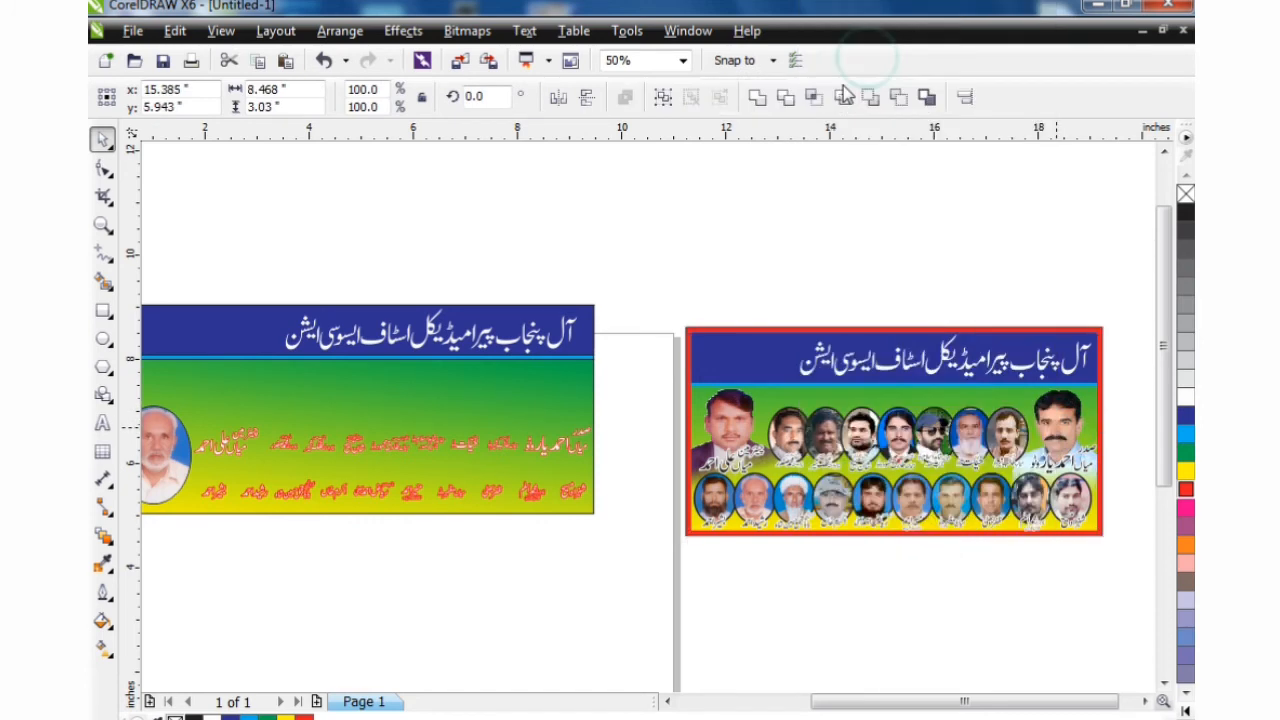
{"action": "left_click", "coordinate": [790, 232]}
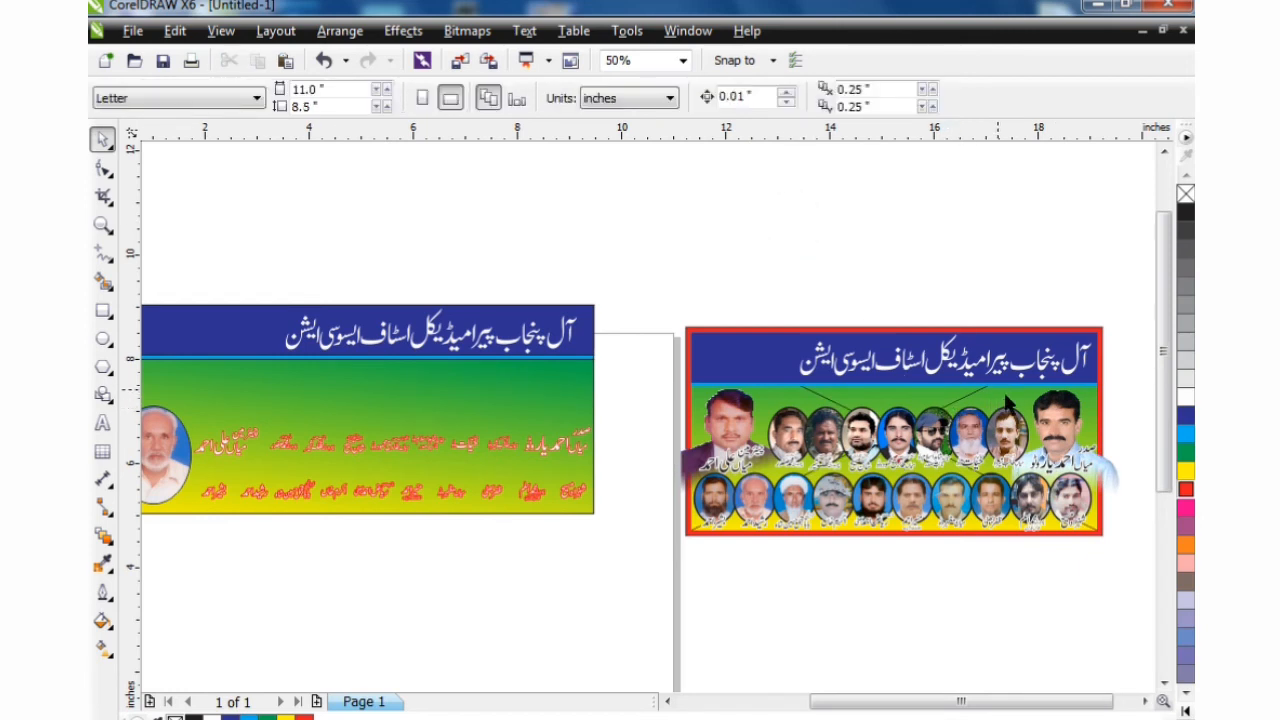
Copy the portrait photos from both rows of the sample onto the new banner, centred at about x 5.16, y 6.59 inches
{"action": "left_click", "coordinate": [1052, 444]}
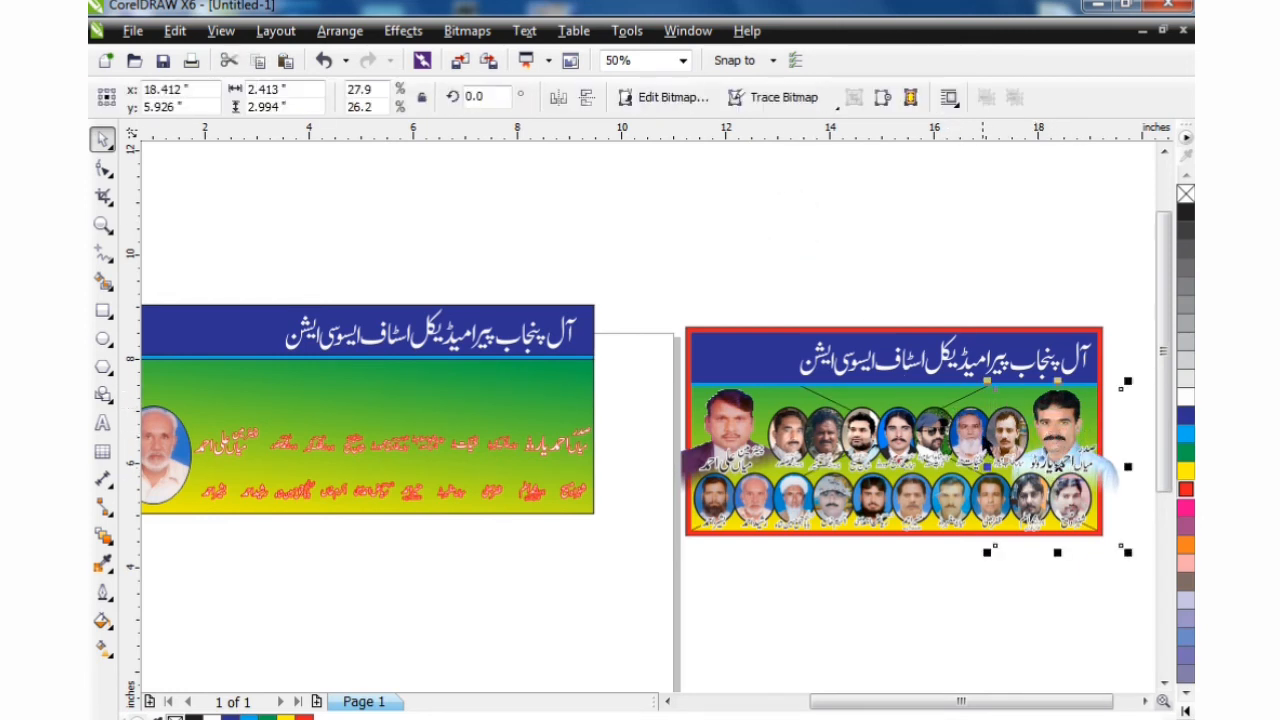
{"action": "left_click", "coordinate": [1015, 445], "text": "shift"}
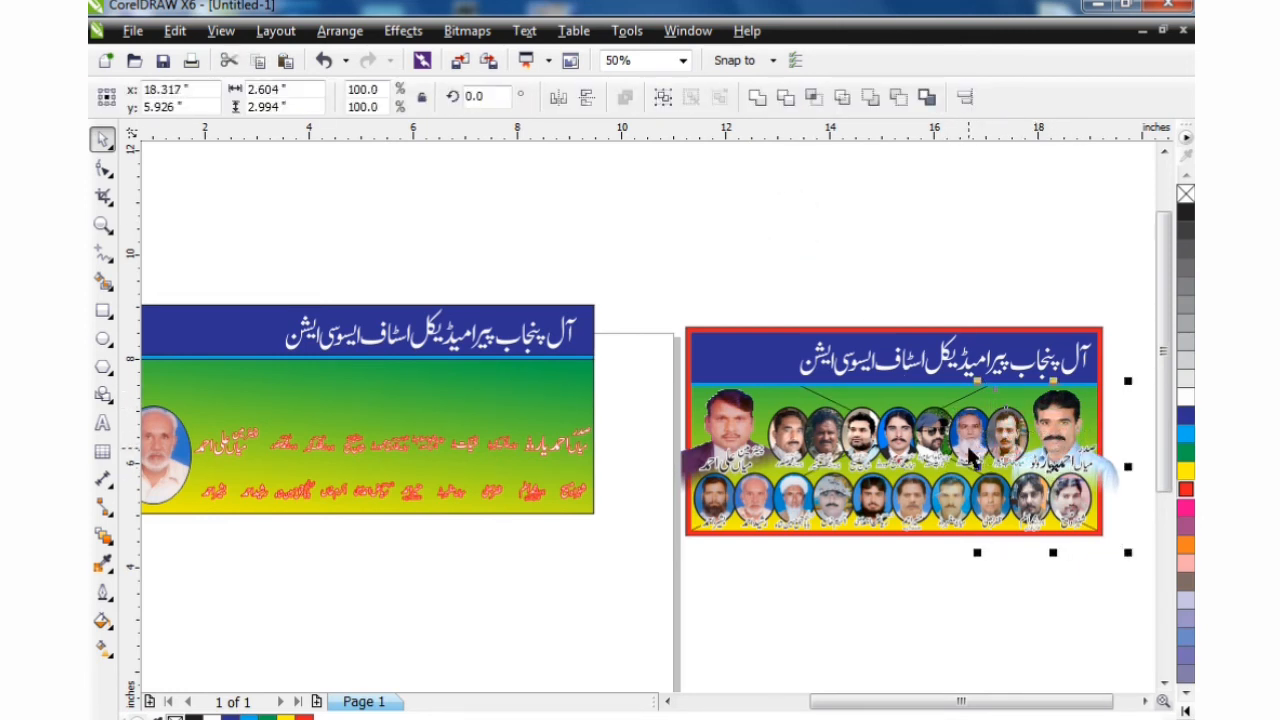
{"action": "left_click", "coordinate": [967, 452], "text": "shift"}
{"action": "left_click", "coordinate": [938, 452], "text": "shift"}
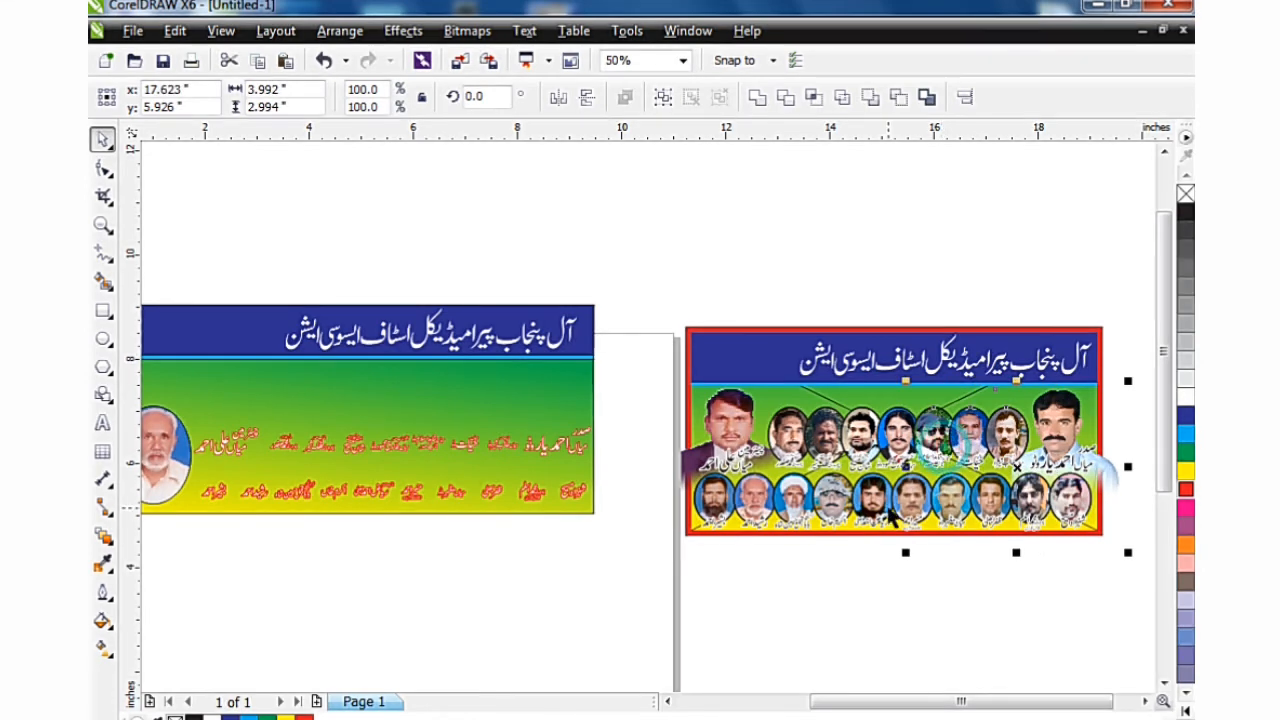
{"action": "left_click", "coordinate": [893, 435], "text": "shift"}
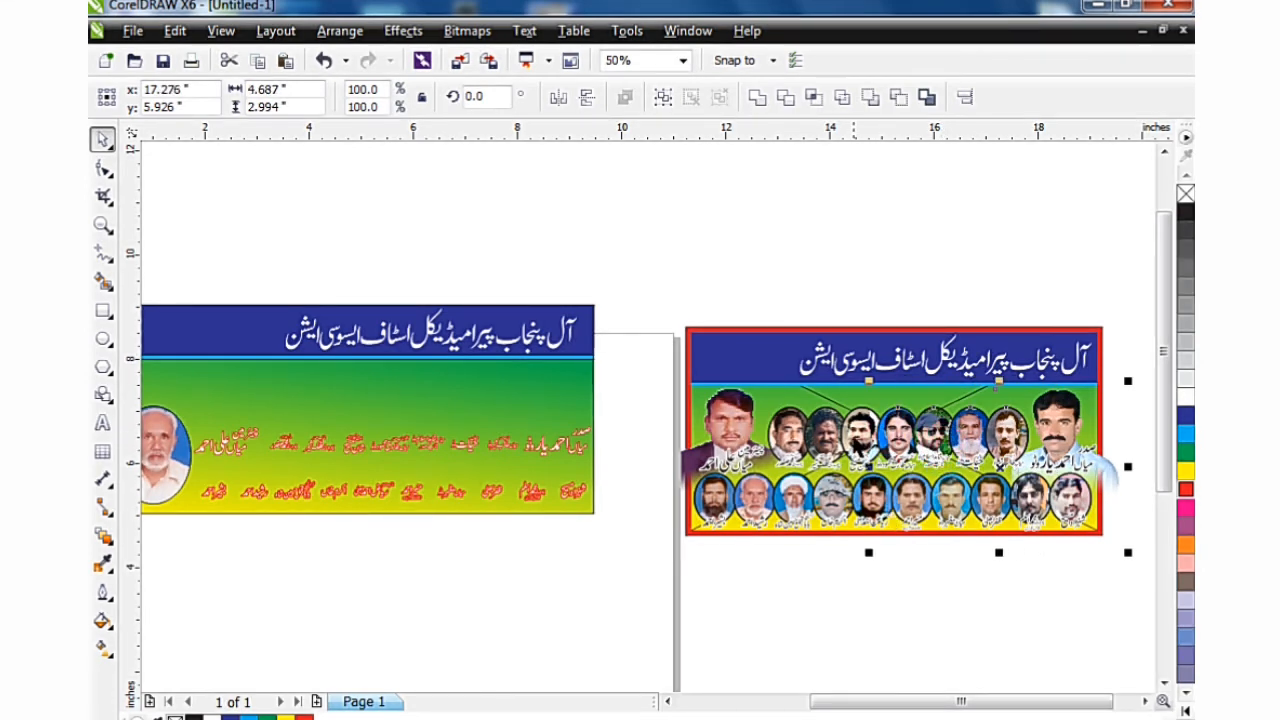
{"action": "left_click", "coordinate": [855, 432], "text": "shift"}
{"action": "left_click", "coordinate": [823, 435], "text": "shift"}
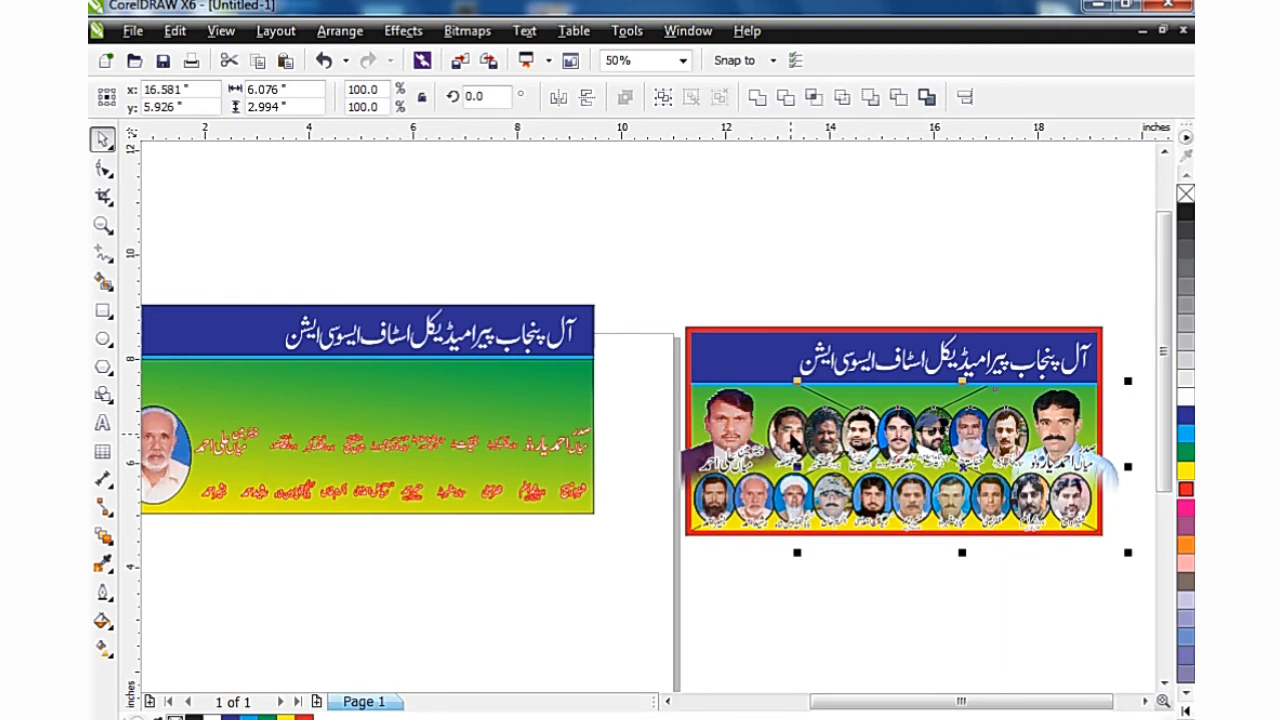
{"action": "left_click", "coordinate": [788, 438], "text": "shift"}
{"action": "left_click", "coordinate": [732, 425], "text": "shift"}
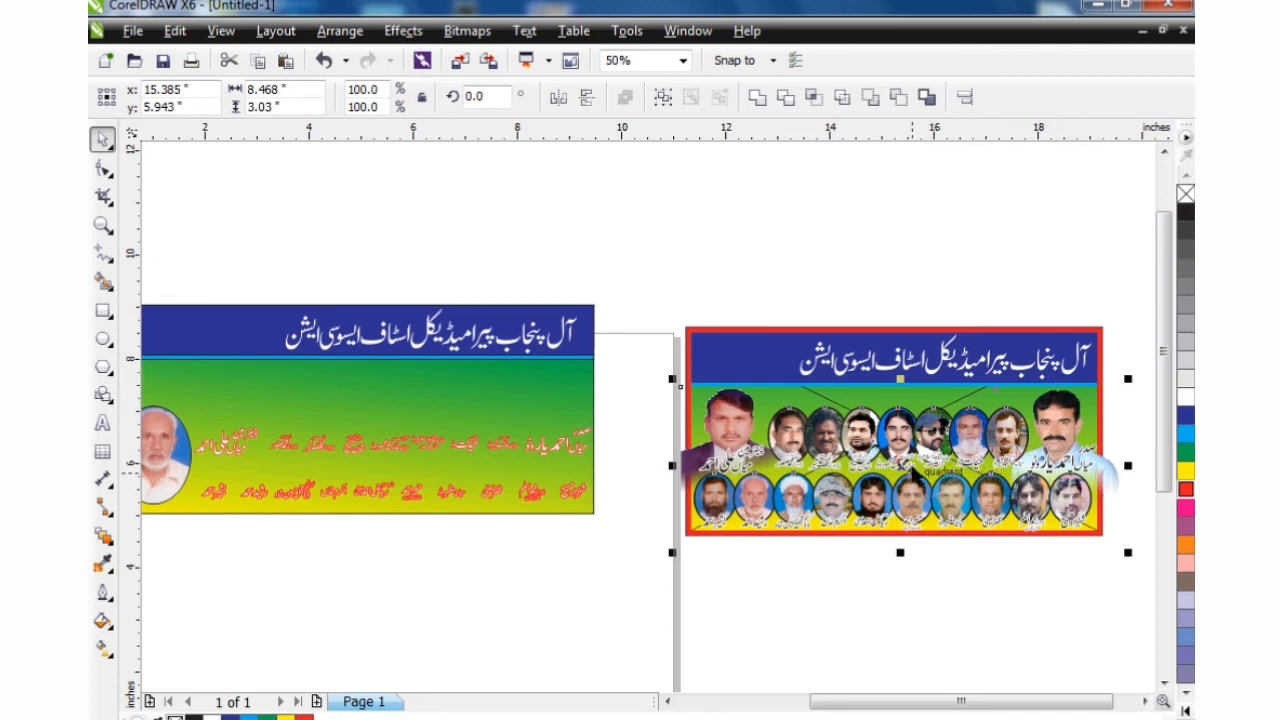
{"action": "left_click_drag", "start_coordinate": [901, 470], "coordinate": [376, 434]}
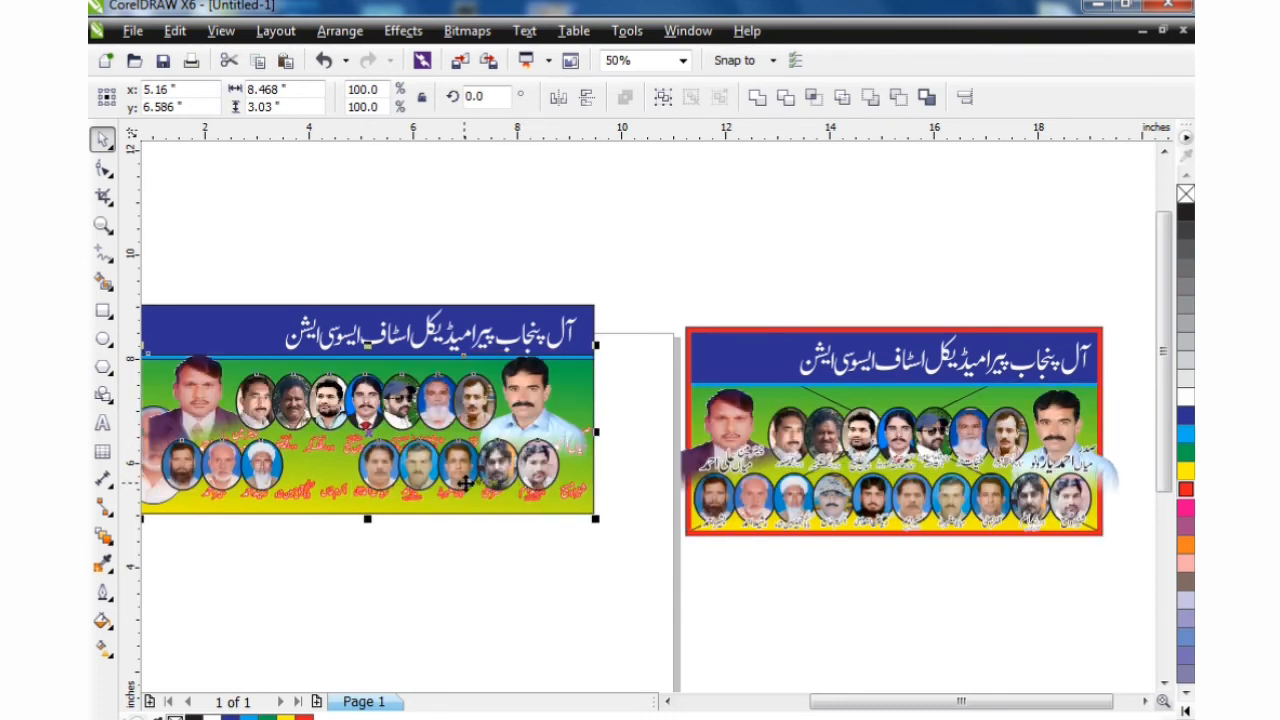
{"action": "left_click", "coordinate": [668, 702]}
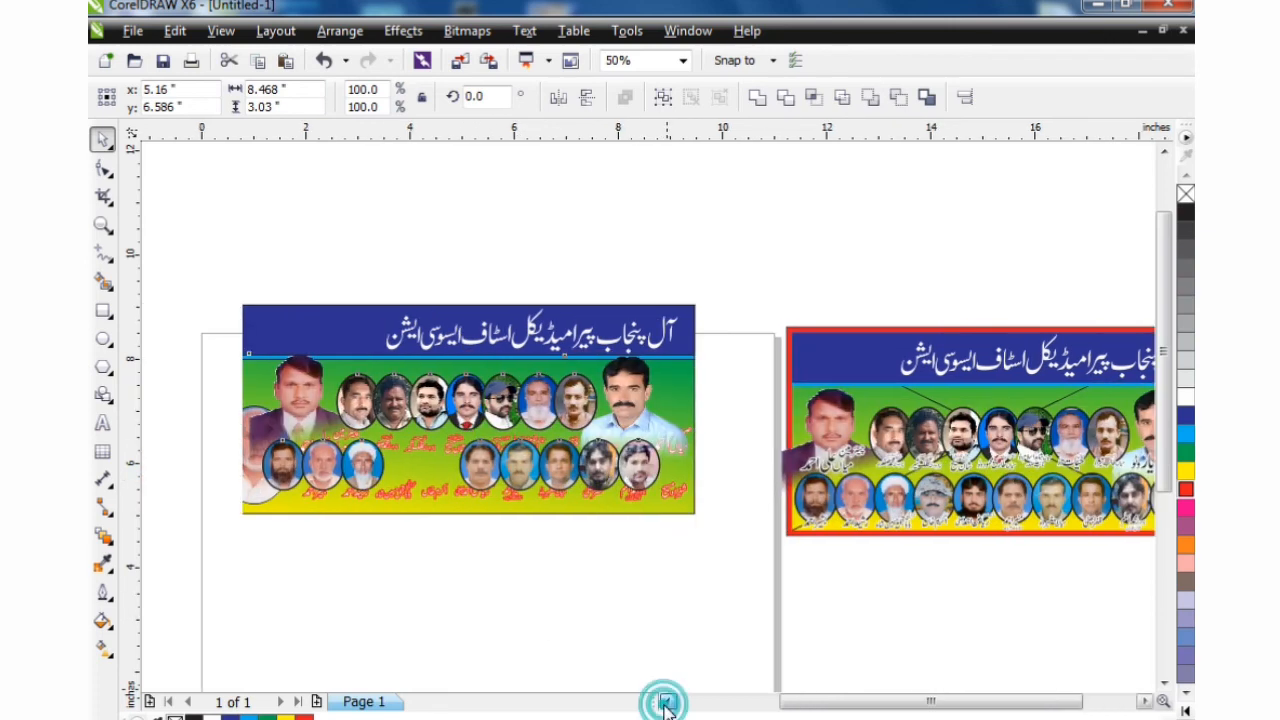
Delete the stray large portrait ellipse at the lower-left end of the new banner
{"action": "left_click", "coordinate": [668, 702]}
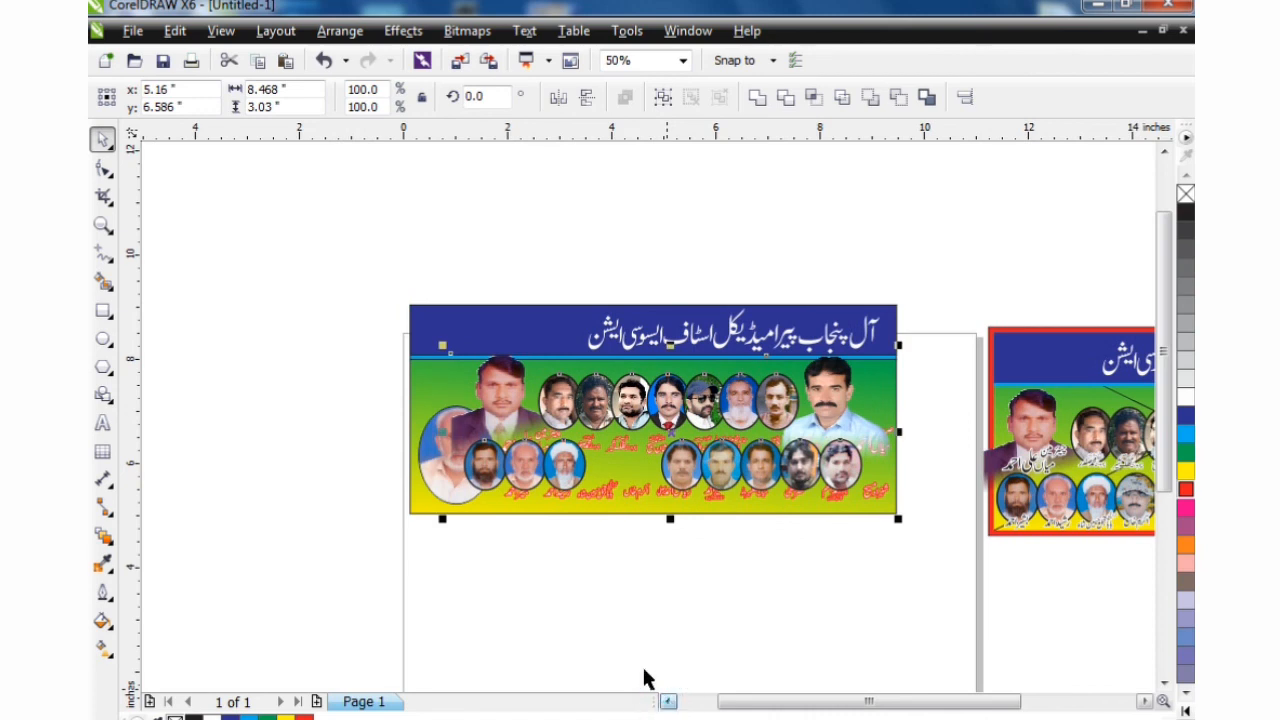
{"action": "left_click", "coordinate": [452, 495]}
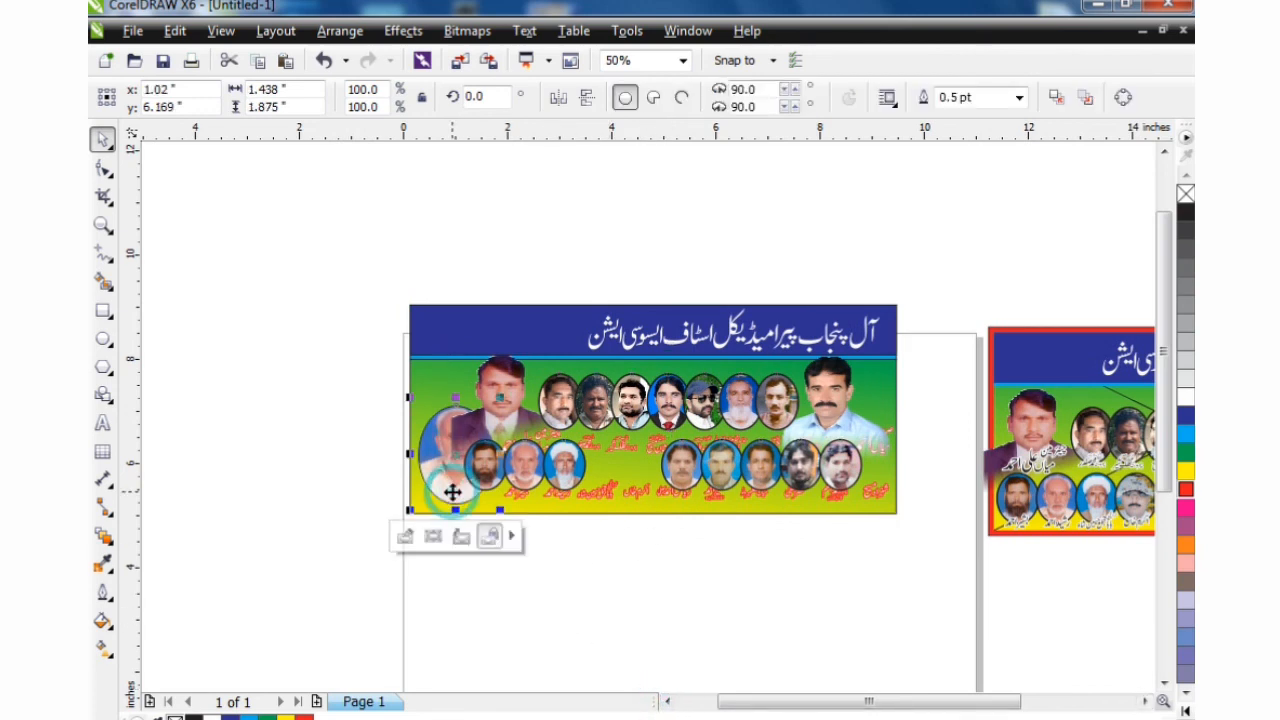
{"action": "key", "text": "Delete"}
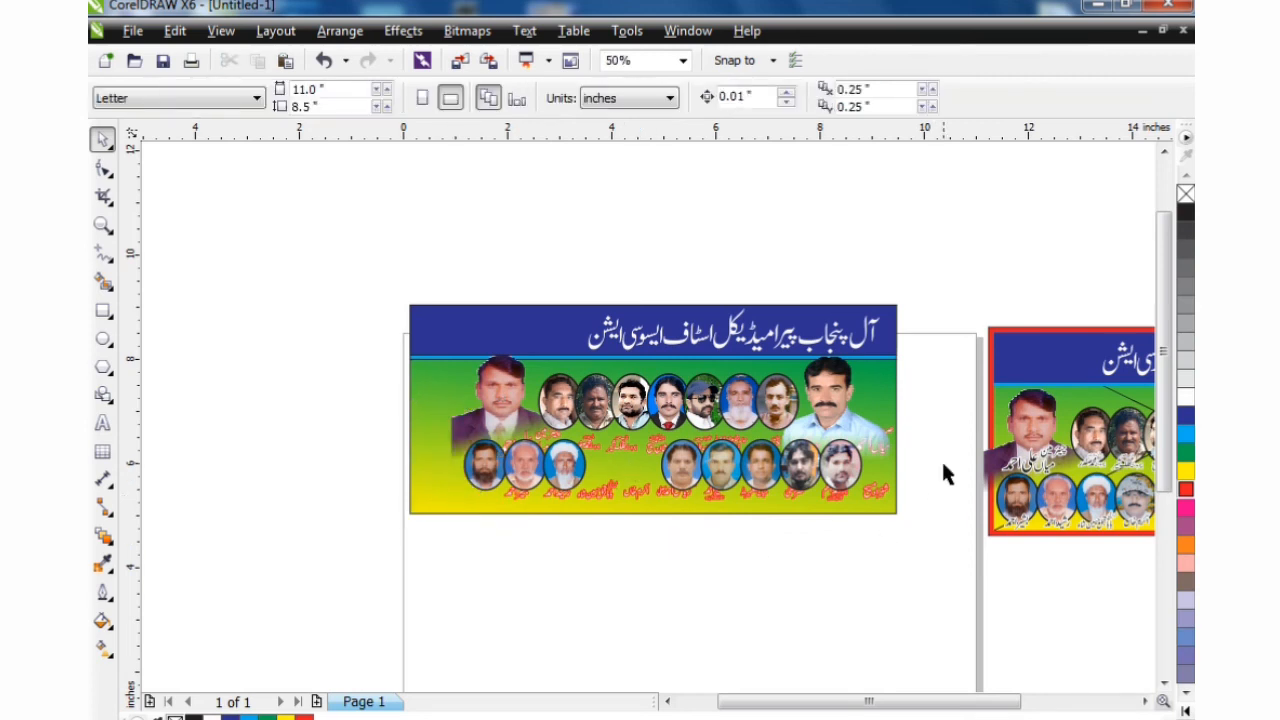
Copy the fourth and fifth lower-row portraits from the sample into the new banner's lower-row gap, centred at about x 4.25, y 5.96 inches
{"action": "left_click", "coordinate": [1146, 702]}
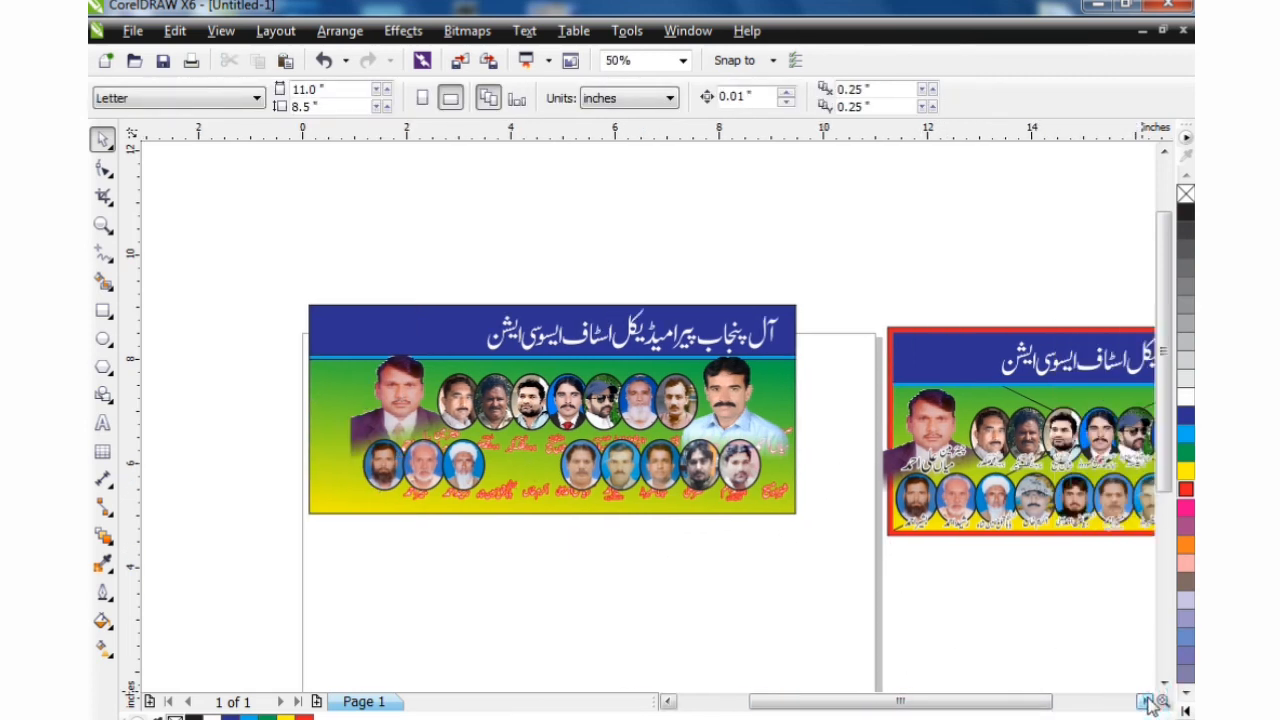
{"action": "left_click", "coordinate": [1146, 702]}
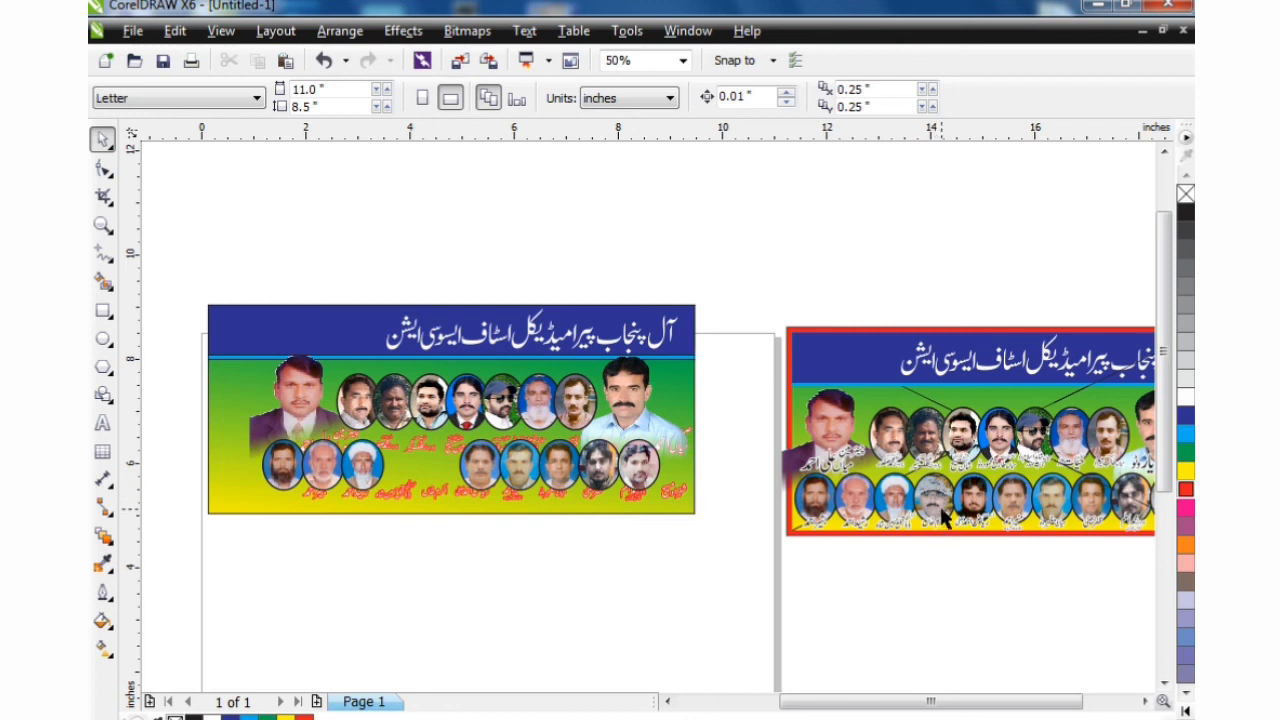
{"action": "left_click", "coordinate": [942, 511]}
{"action": "left_click", "coordinate": [974, 508], "text": "shift"}
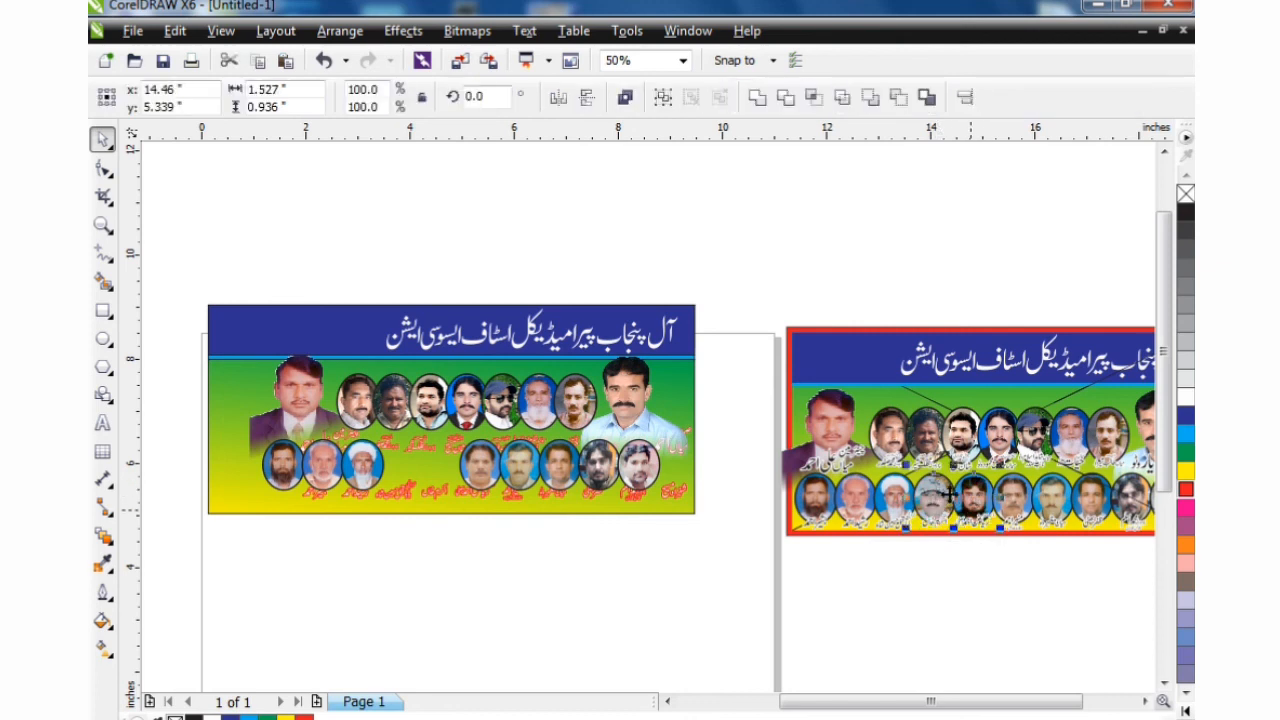
{"action": "left_click_drag", "start_coordinate": [955, 500], "coordinate": [423, 464]}
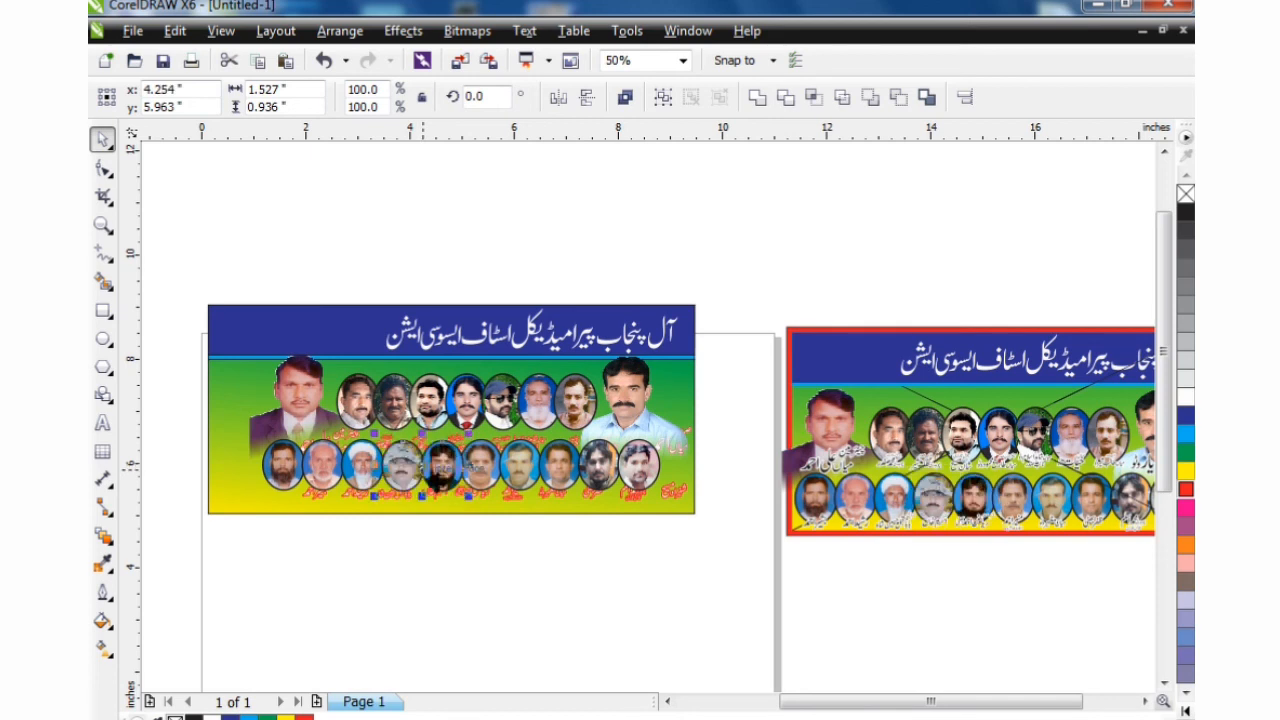
{"action": "left_click", "coordinate": [440, 548]}
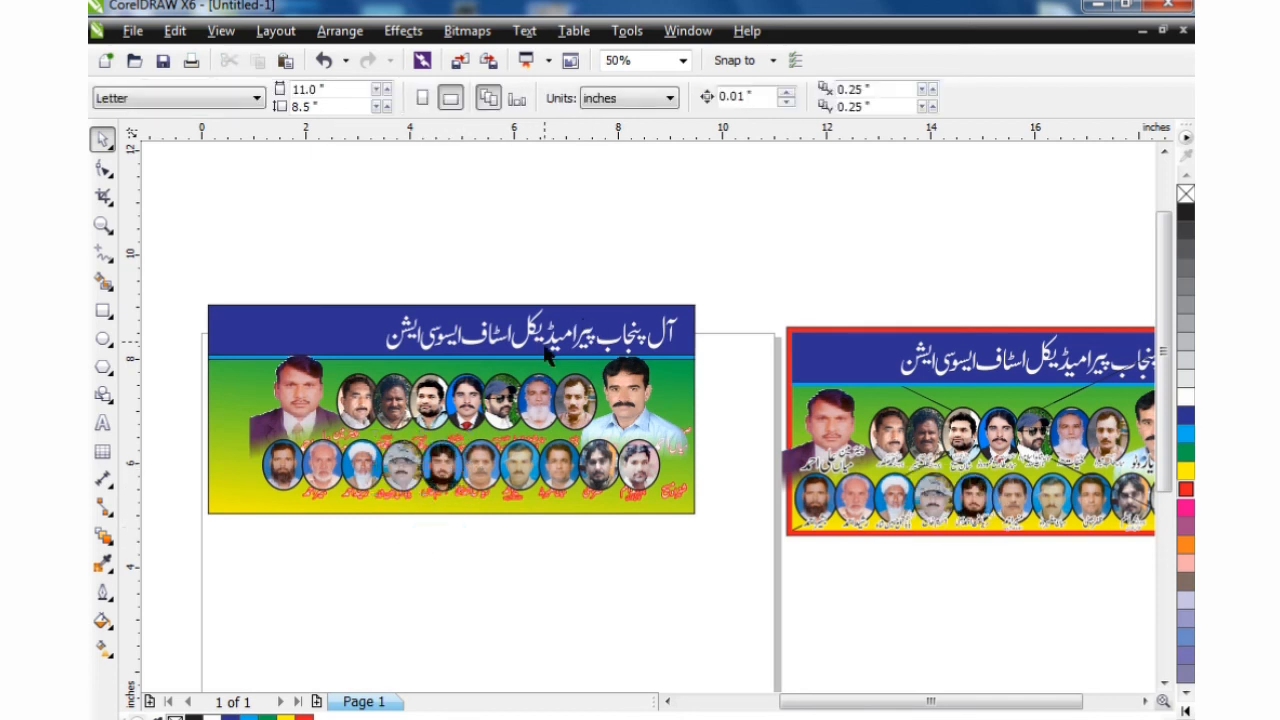
Bring the lower row of names in front of the portraits and nudge it down to about y 5.47 inches
{"action": "scroll", "coordinate": [558, 387], "scroll_direction": "up", "scroll_amount": 1}
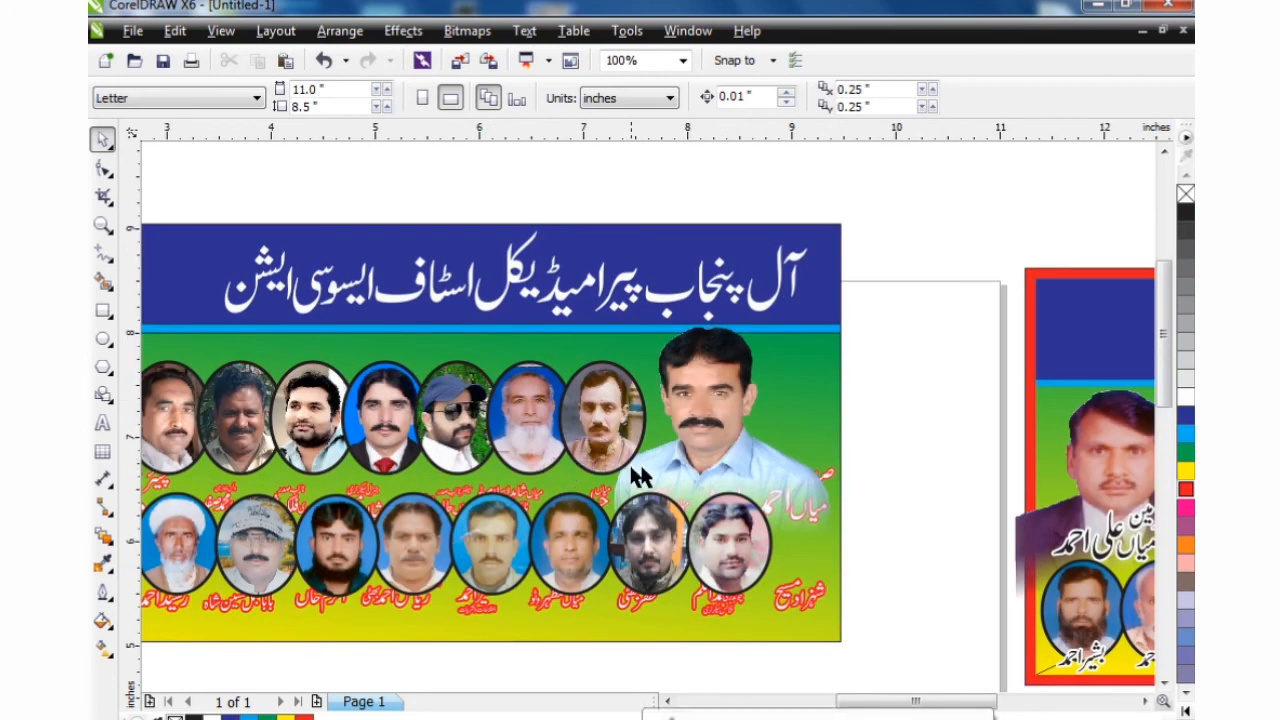
{"action": "left_click", "coordinate": [778, 508]}
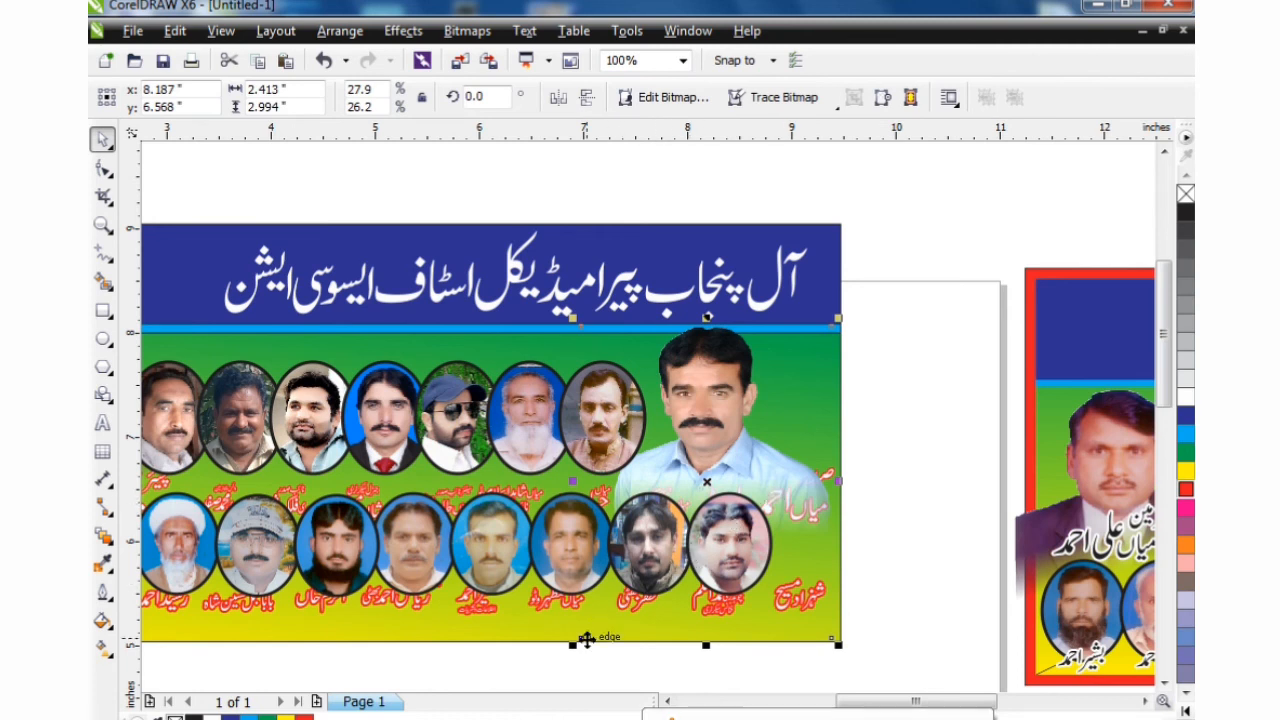
{"action": "left_click", "coordinate": [541, 600]}
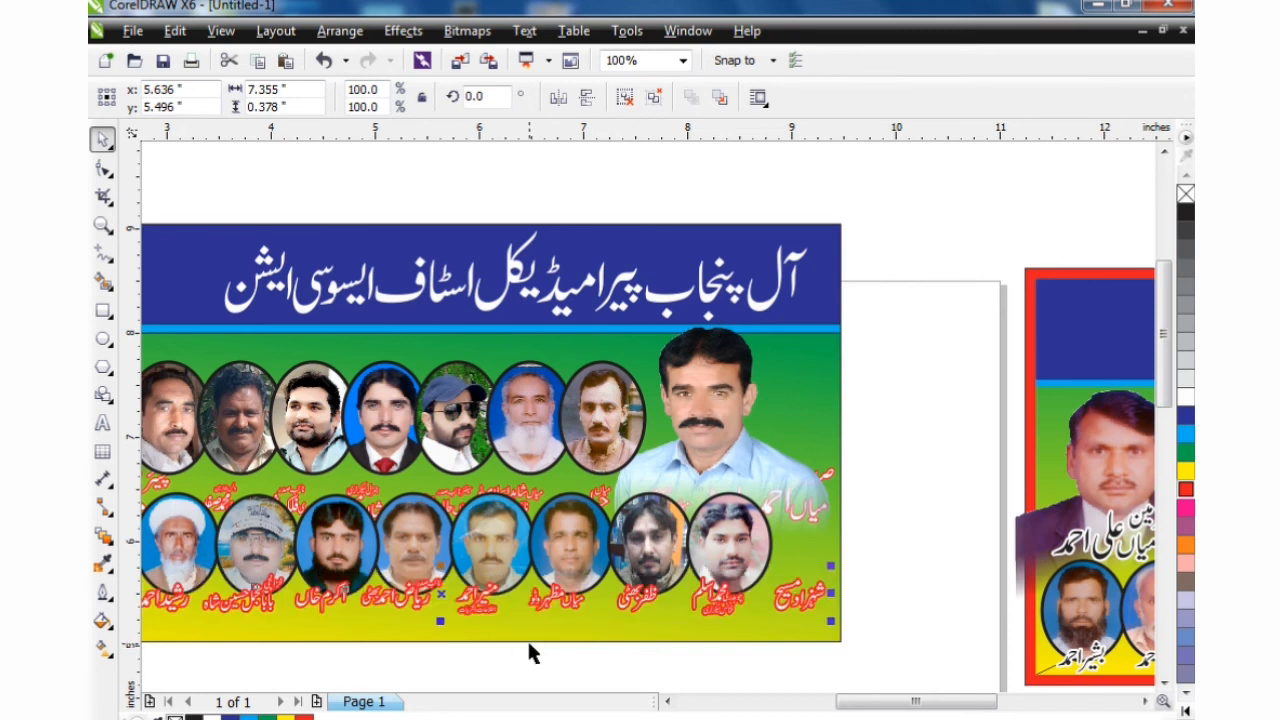
{"action": "key", "text": "Down"}
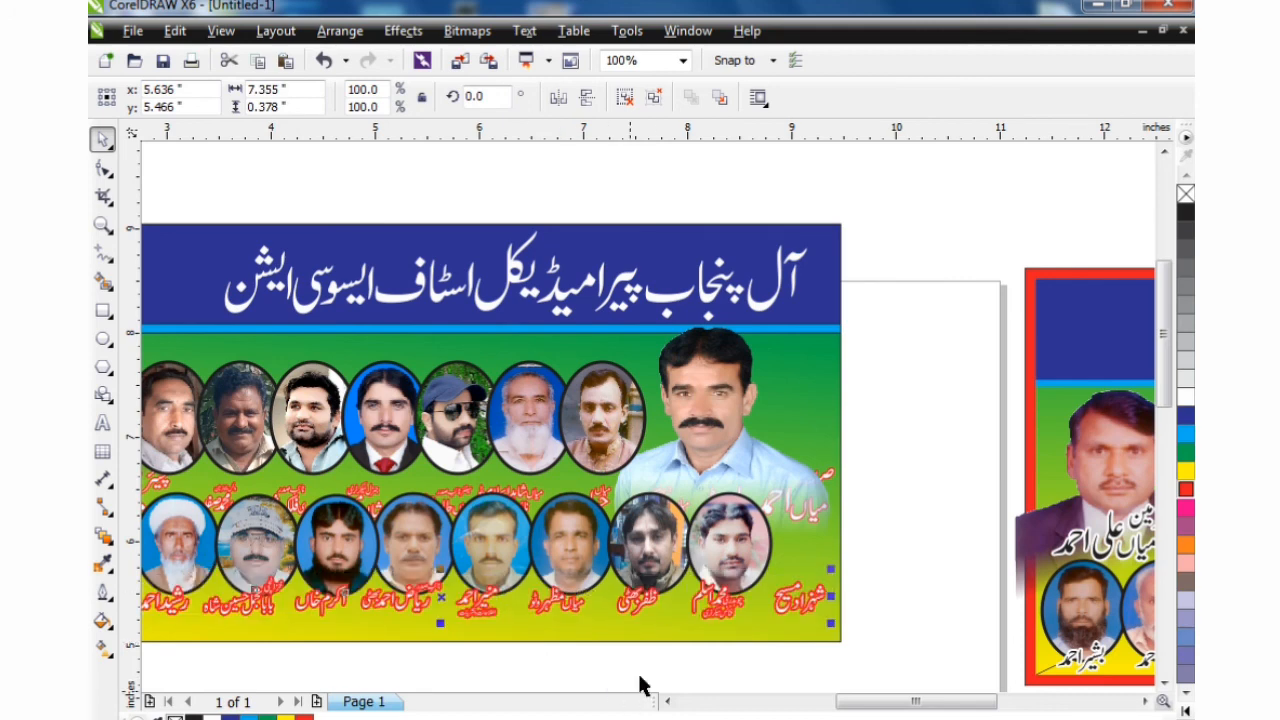
{"action": "left_click", "coordinate": [668, 702]}
{"action": "left_click", "coordinate": [668, 702]}
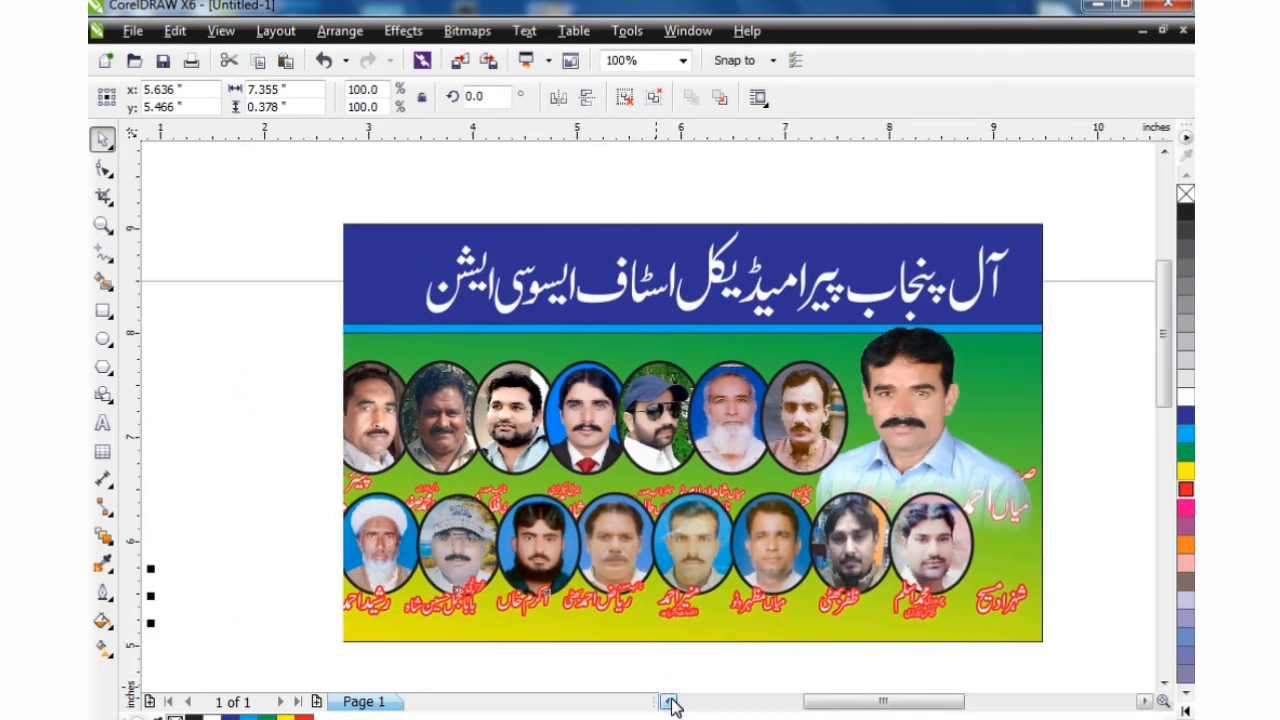
{"action": "left_click", "coordinate": [668, 702]}
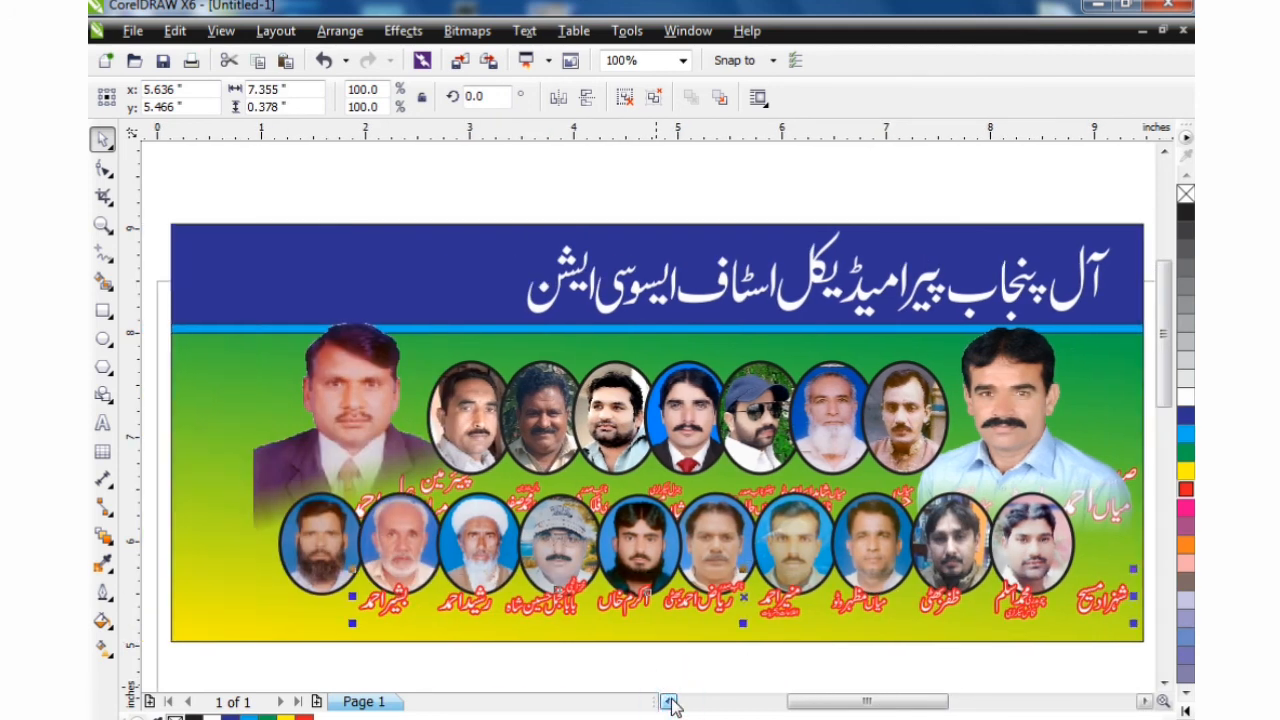
{"action": "scroll", "coordinate": [595, 545], "scroll_direction": "down", "scroll_amount": 1}
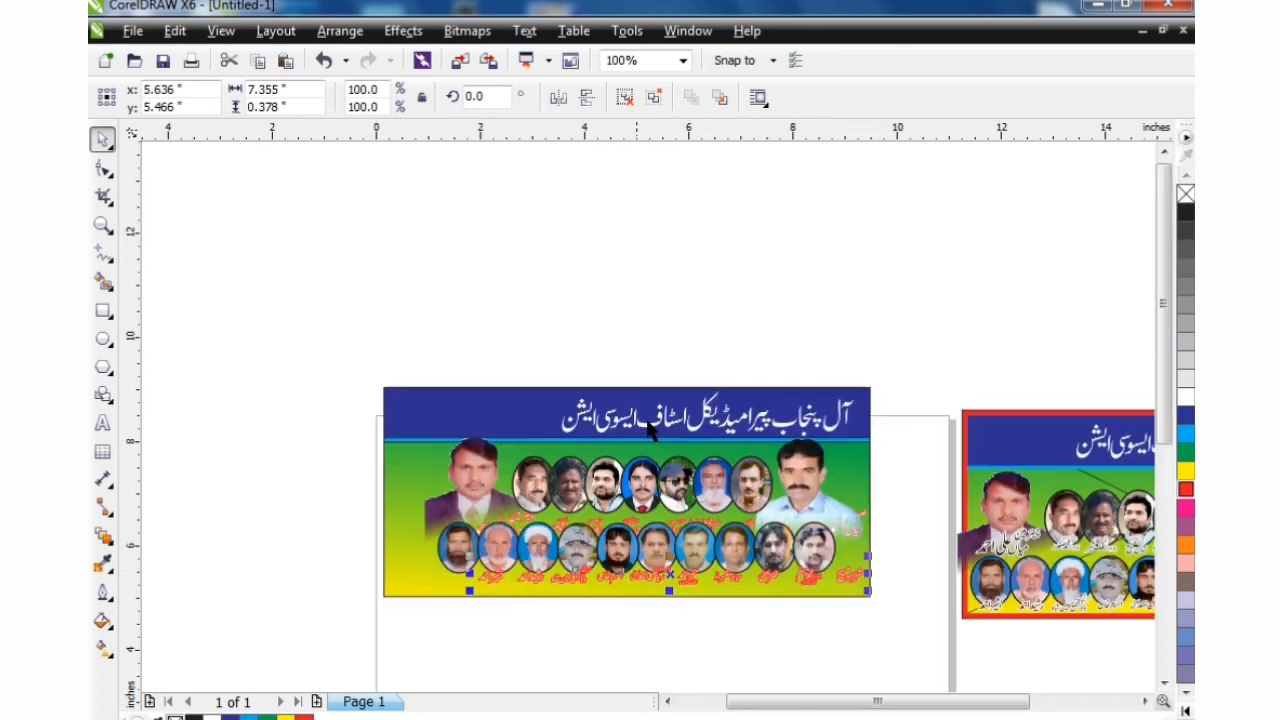
{"action": "left_click", "coordinate": [765, 622]}
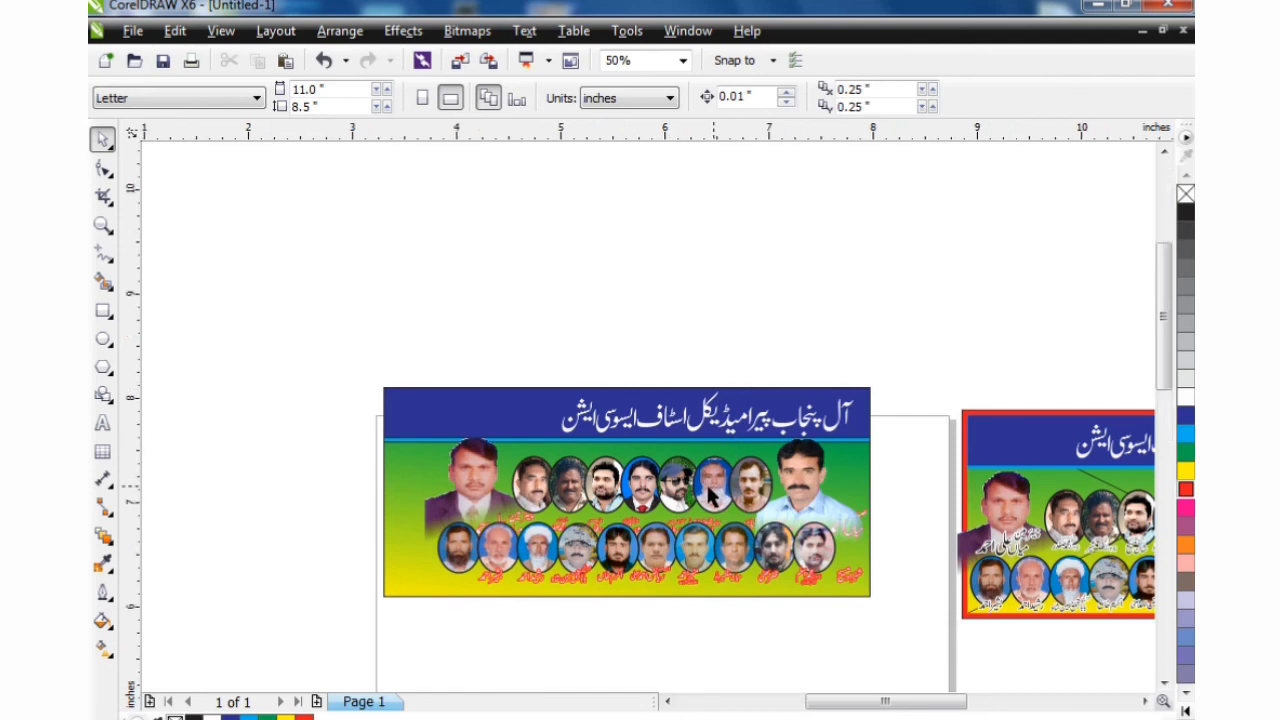
{"action": "scroll", "coordinate": [705, 500], "scroll_direction": "up", "scroll_amount": 2}
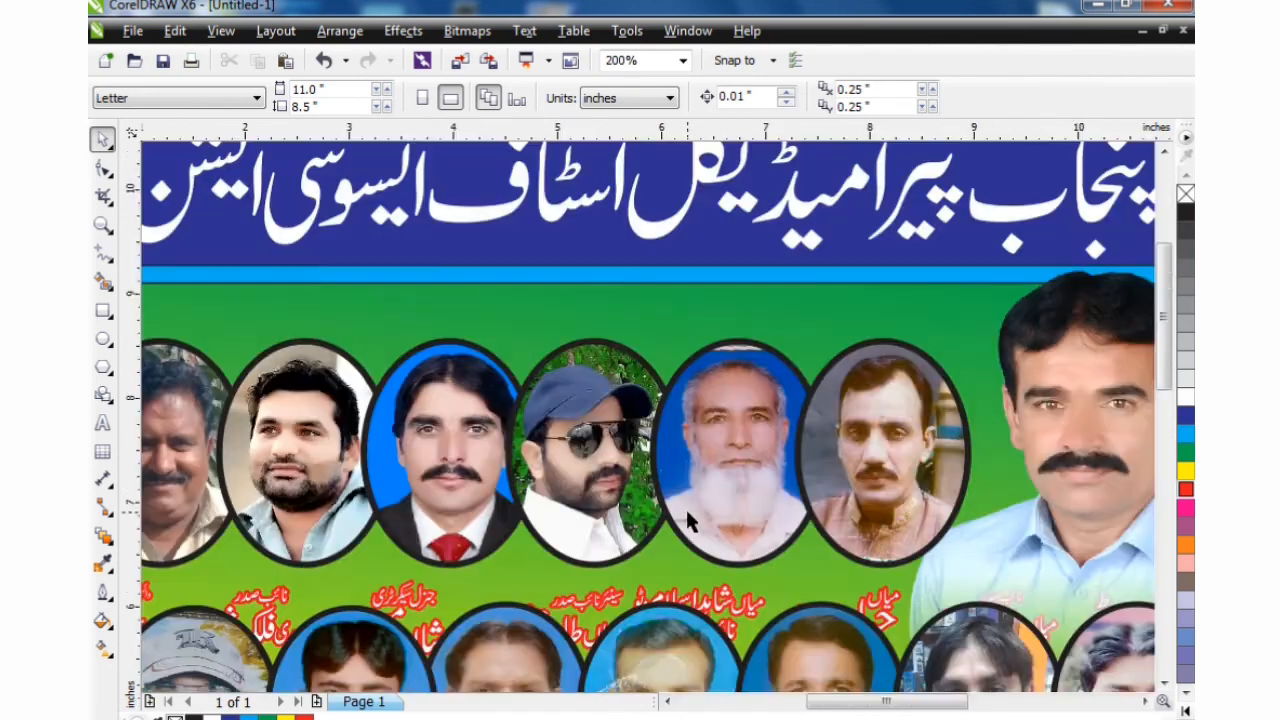
{"action": "scroll", "coordinate": [687, 514], "scroll_direction": "down", "scroll_amount": 2}
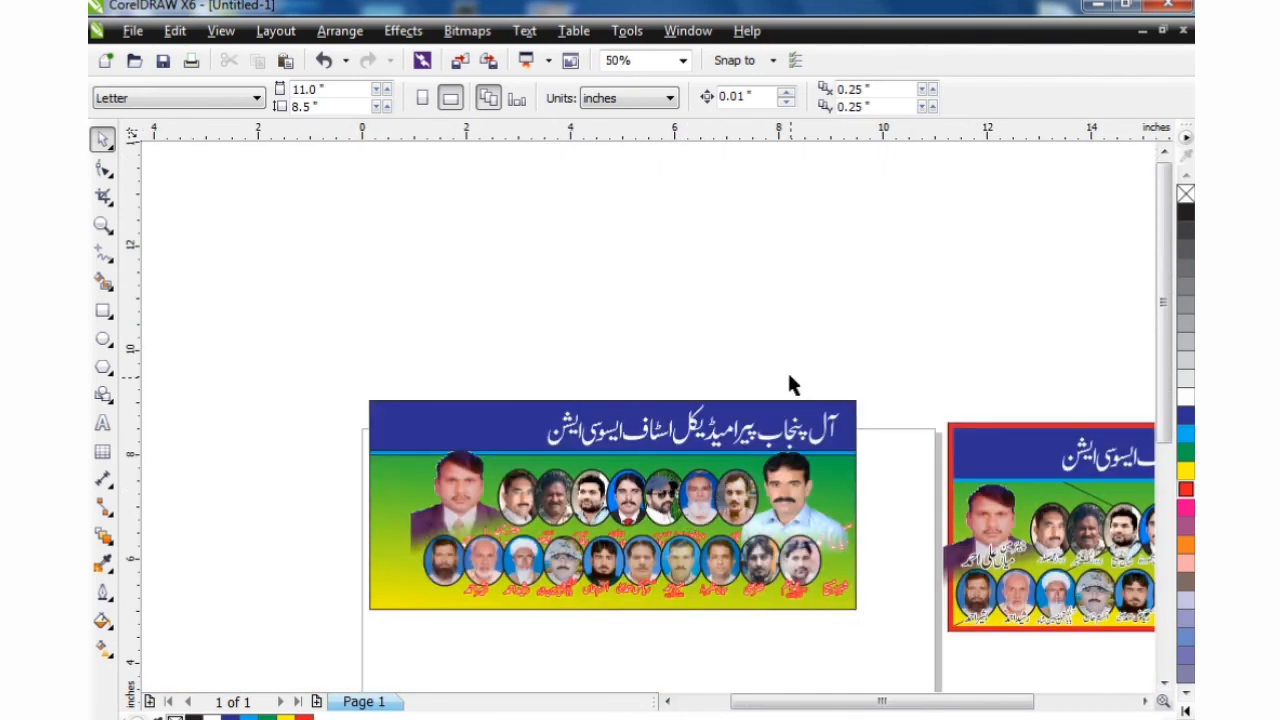
{"action": "scroll", "coordinate": [806, 424], "scroll_direction": "up", "scroll_amount": 2}
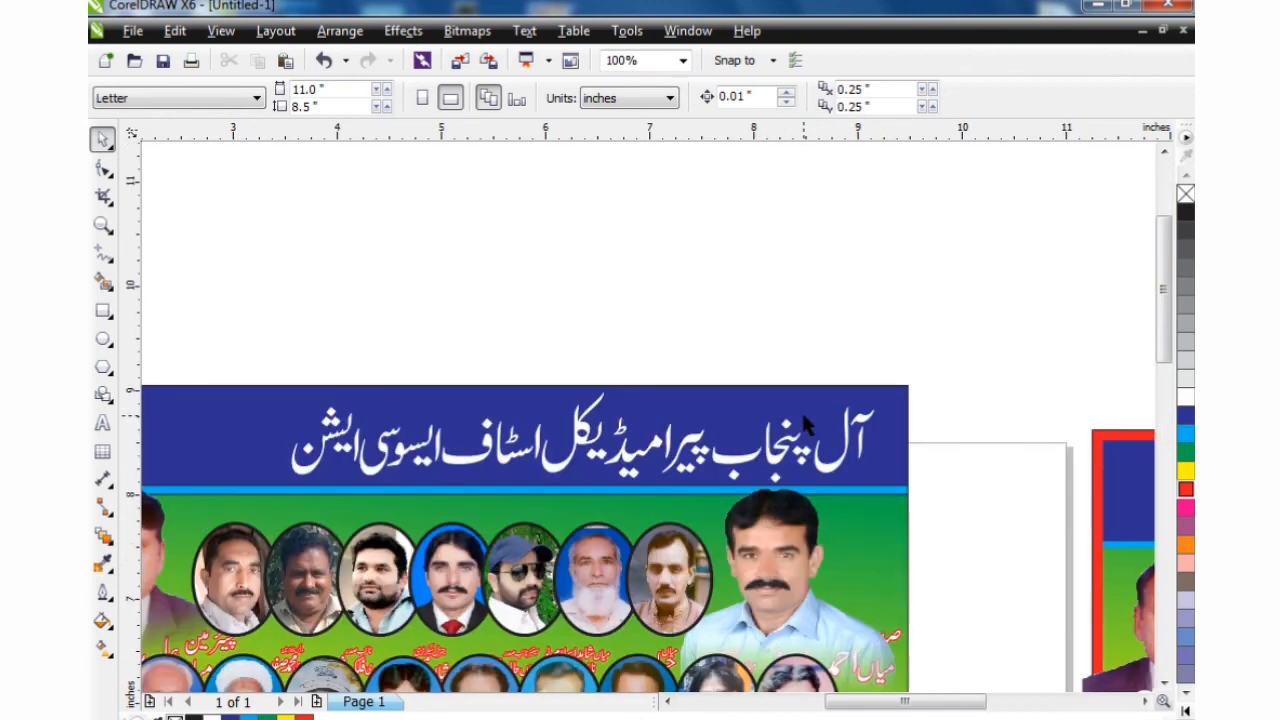